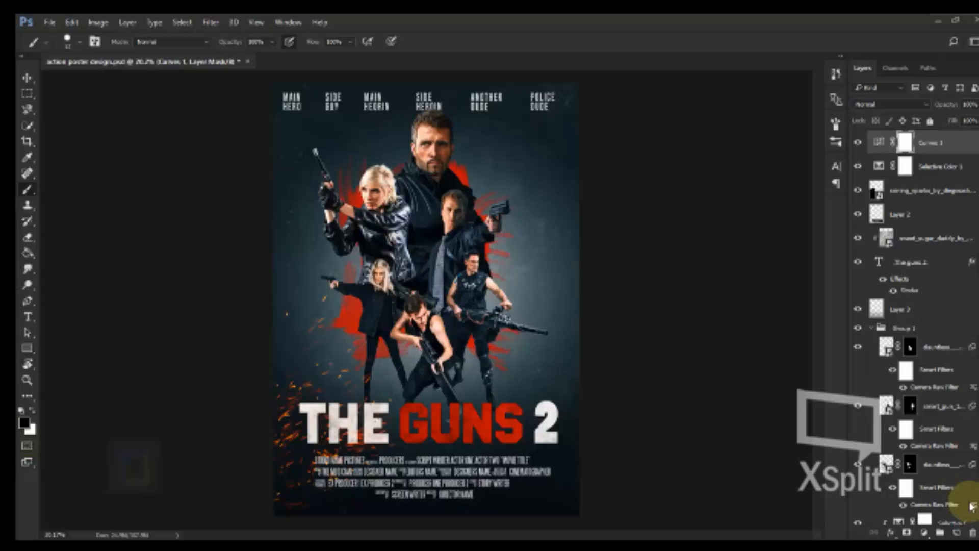
Create a portrait A4 document with a white background and convert its background into a regular layer
{"action": "key", "text": "ctrl+n"}
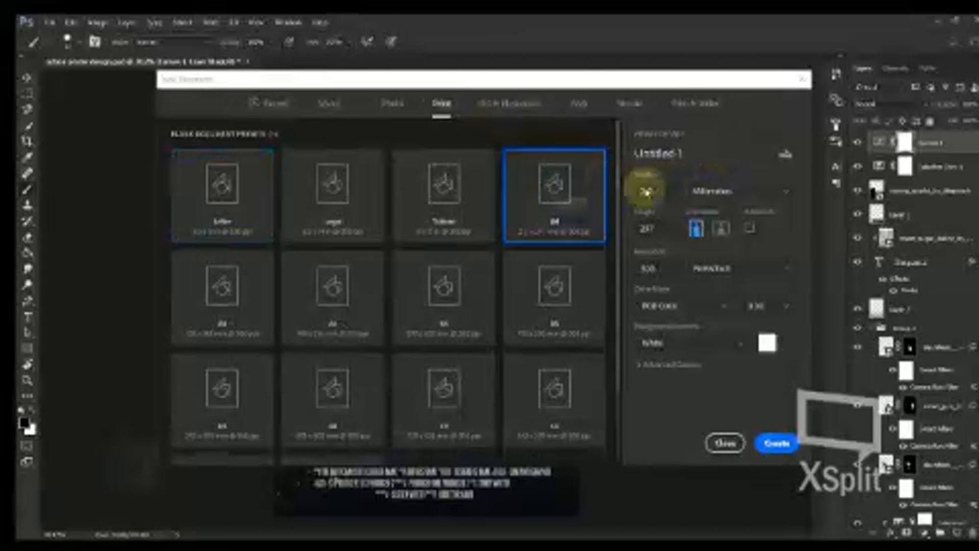
{"action": "left_click", "coordinate": [777, 443]}
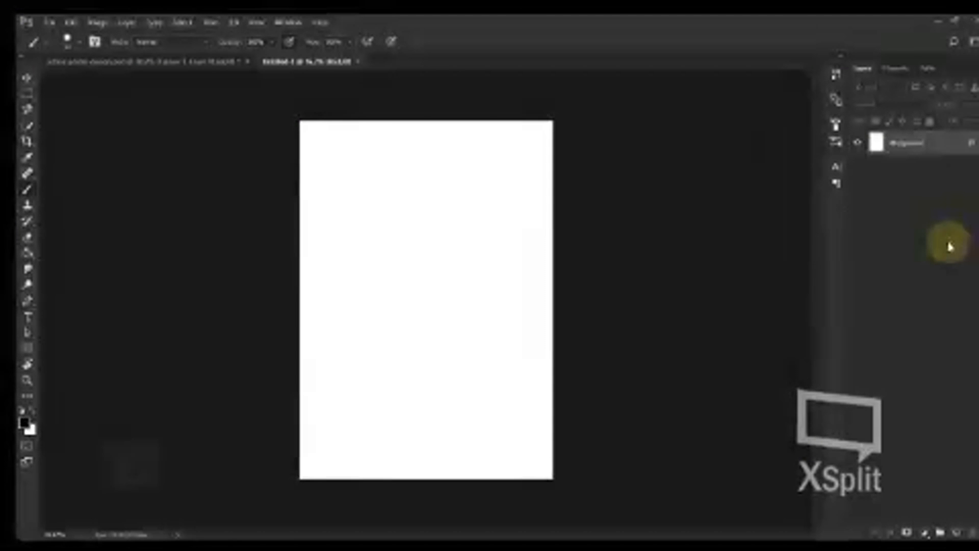
{"action": "double_click", "coordinate": [935, 145]}
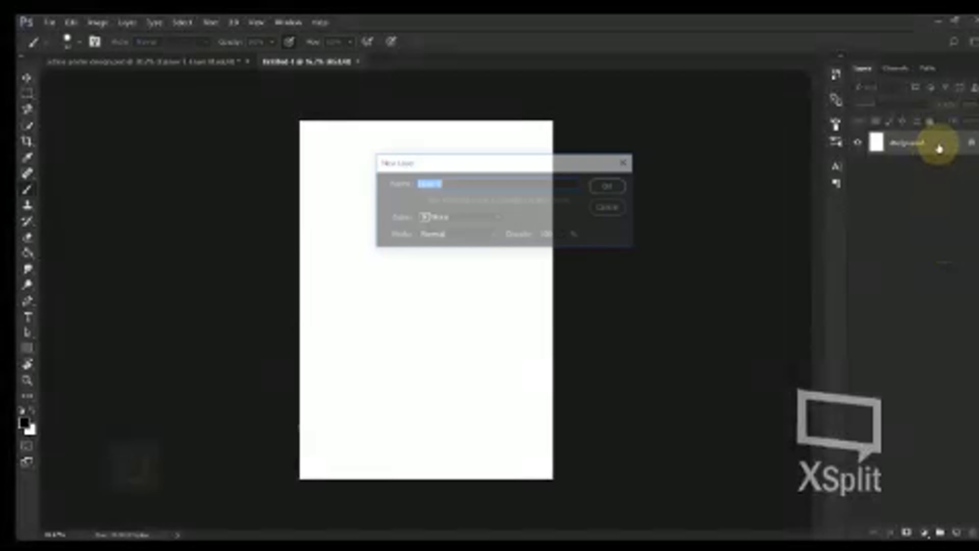
{"action": "left_click", "coordinate": [610, 186]}
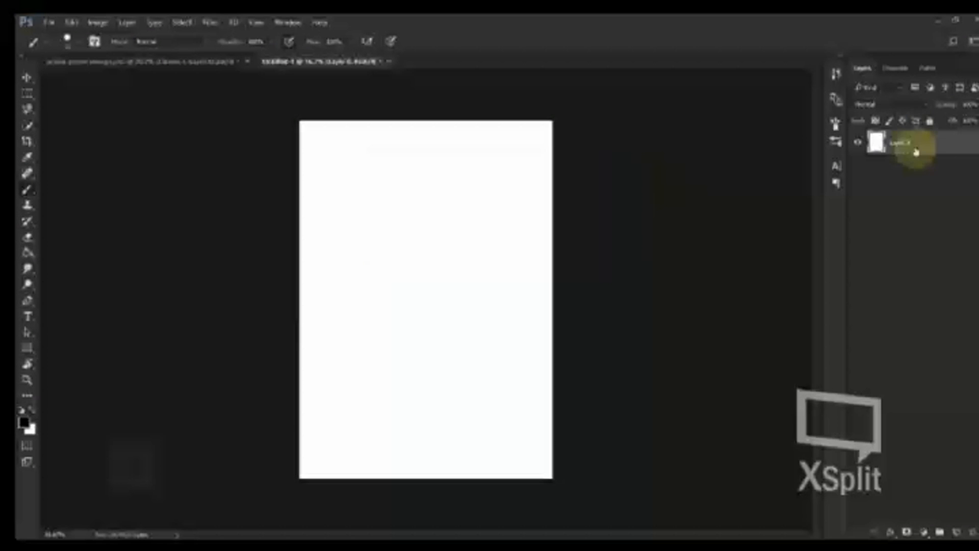
Apply a radial Gradient Overlay to the layer, fading from light grey at the centre to near-black at the edges
{"action": "right_click", "coordinate": [934, 149]}
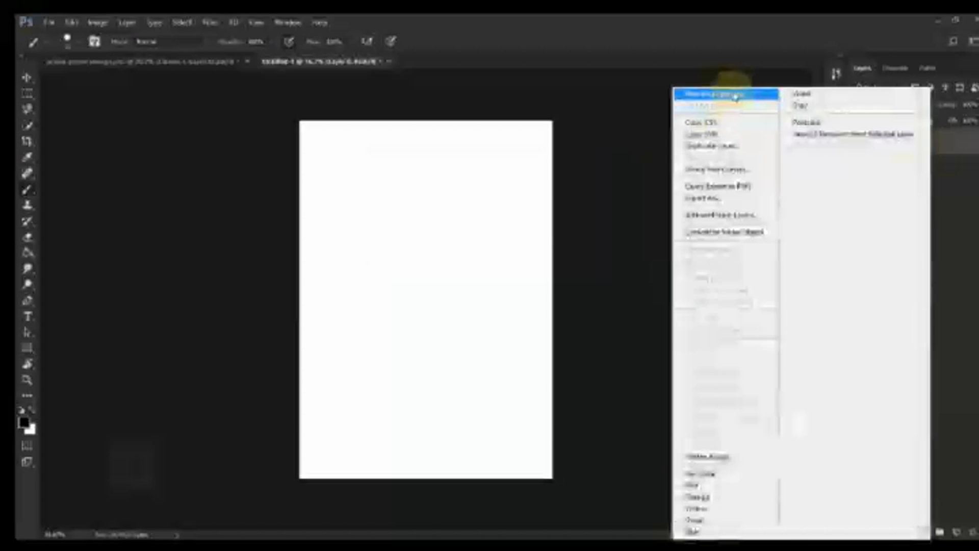
{"action": "left_click", "coordinate": [728, 95]}
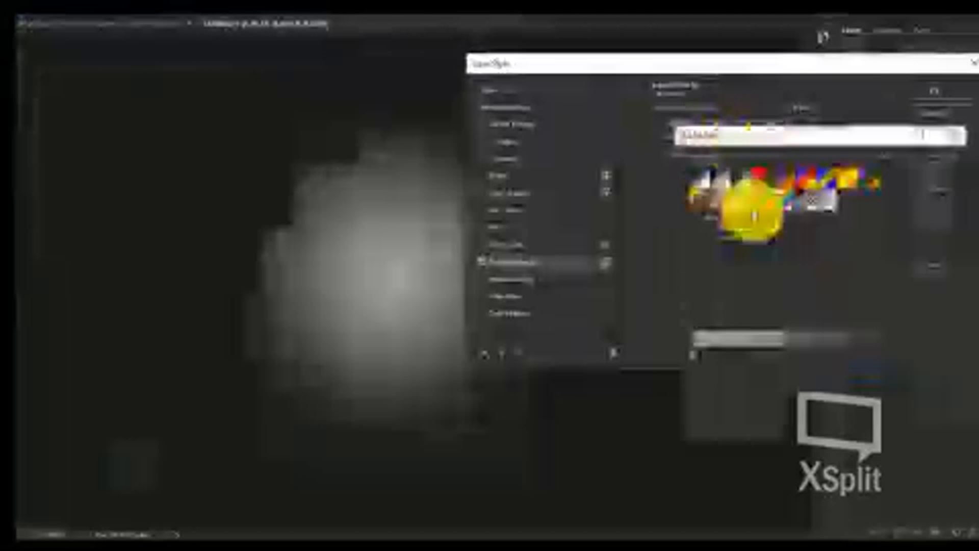
{"action": "left_click", "coordinate": [693, 354]}
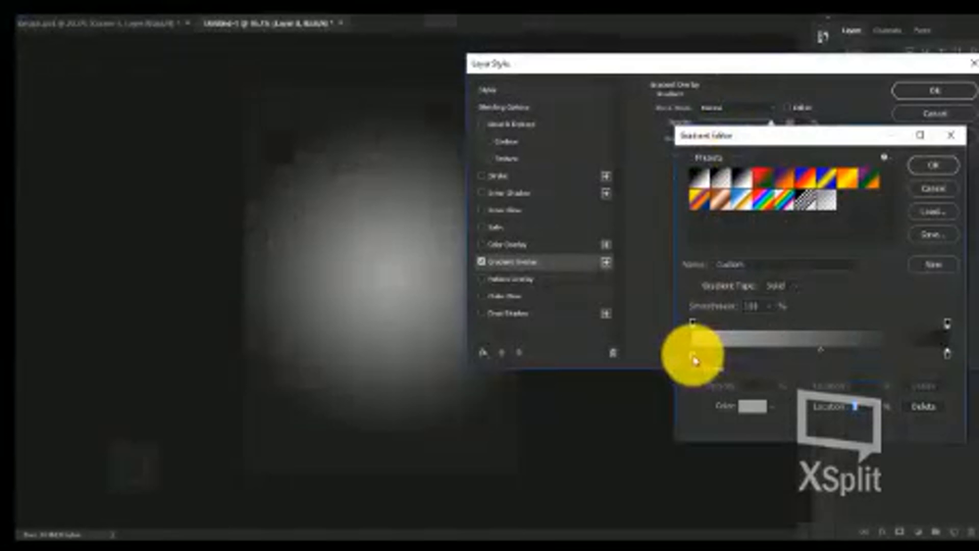
{"action": "left_click", "coordinate": [752, 407]}
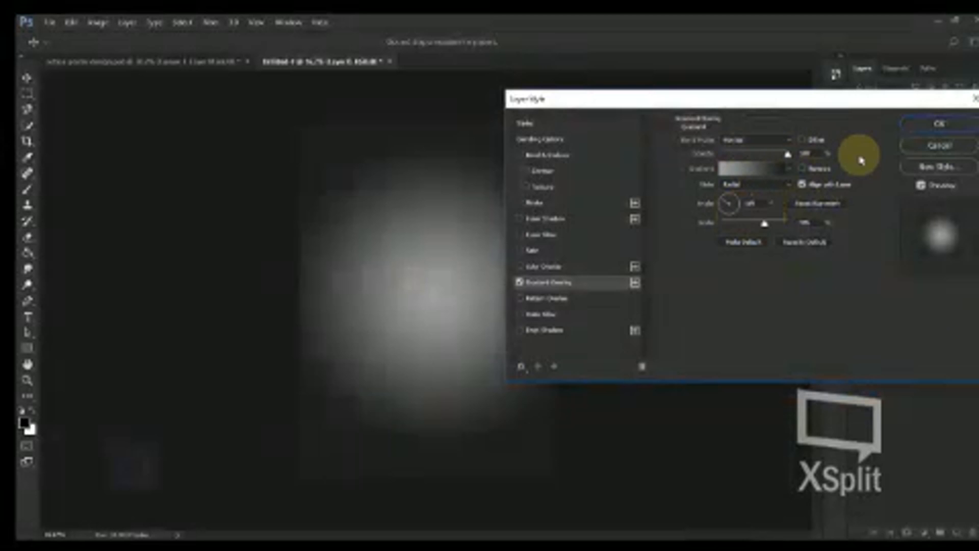
{"action": "left_click", "coordinate": [915, 125]}
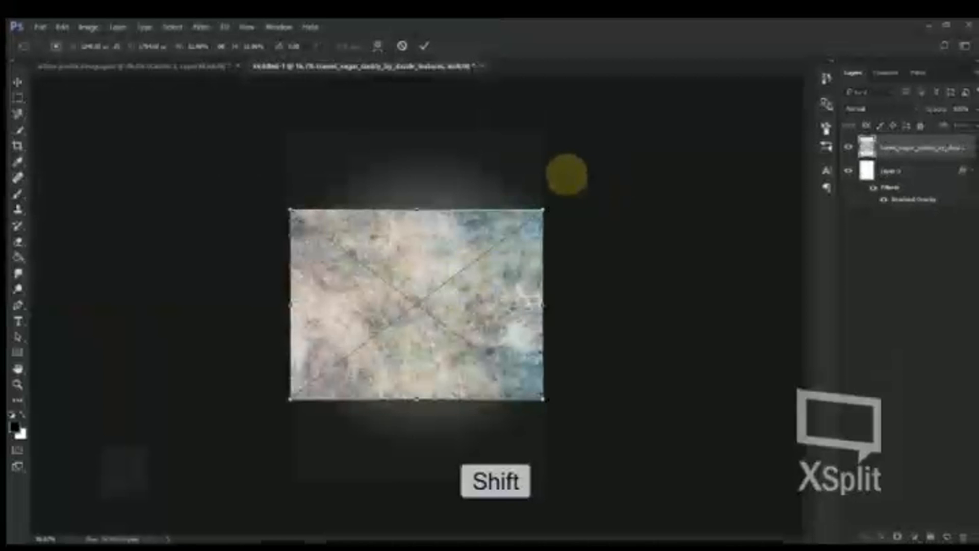
Rotate and scale the placed grunge texture to cover the whole canvas, and blend it with Divide at 20% opacity
{"action": "left_click_drag", "start_coordinate": [564, 170], "coordinate": [546, 419]}
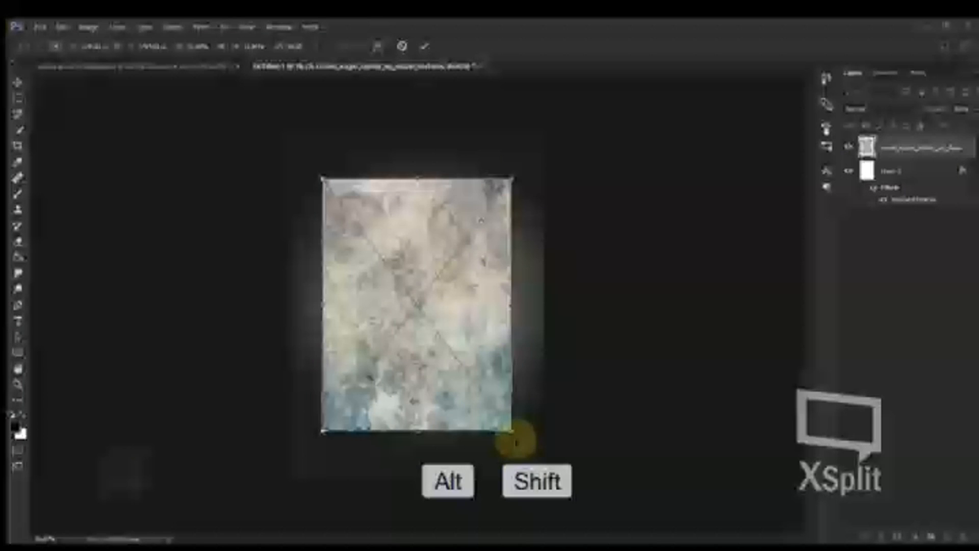
{"action": "left_click_drag", "start_coordinate": [511, 431], "coordinate": [552, 483]}
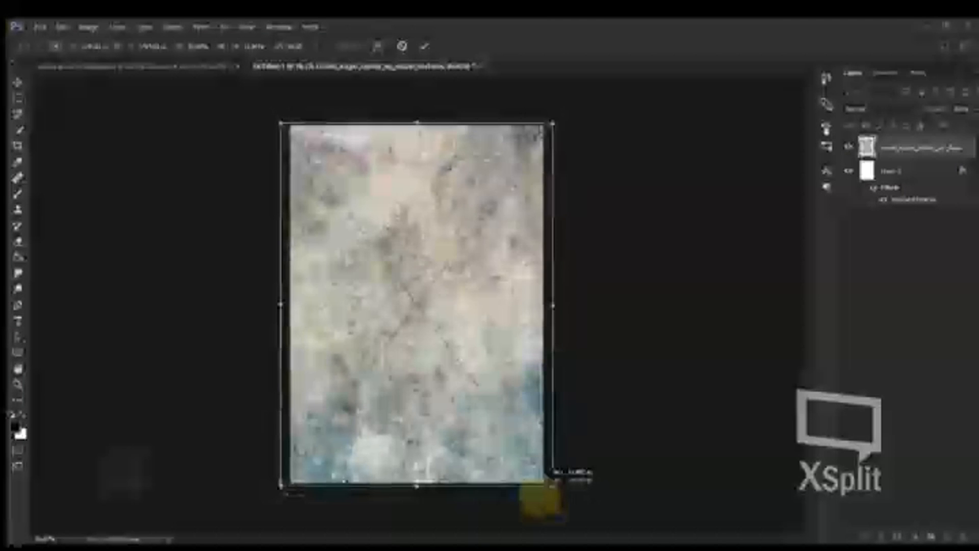
{"action": "left_click", "coordinate": [426, 48]}
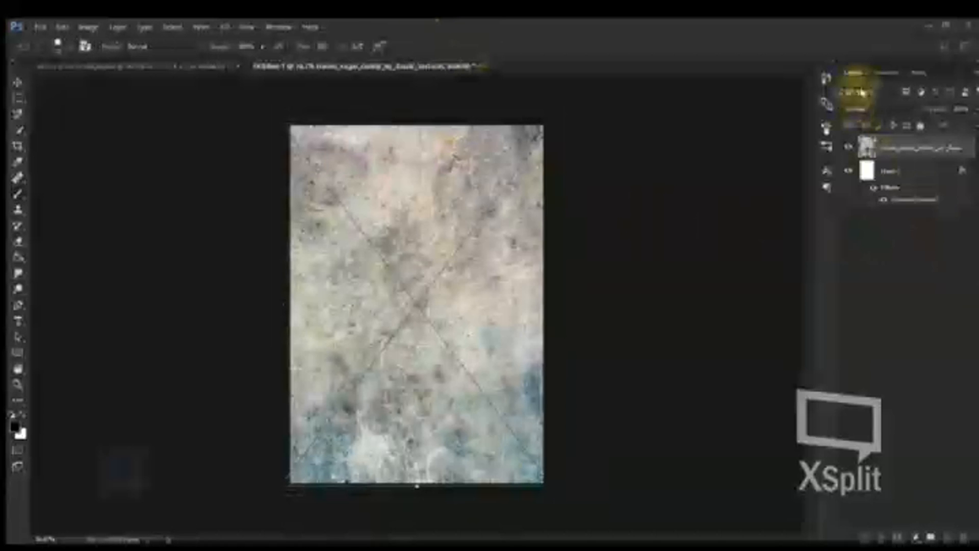
{"action": "left_click", "coordinate": [869, 108]}
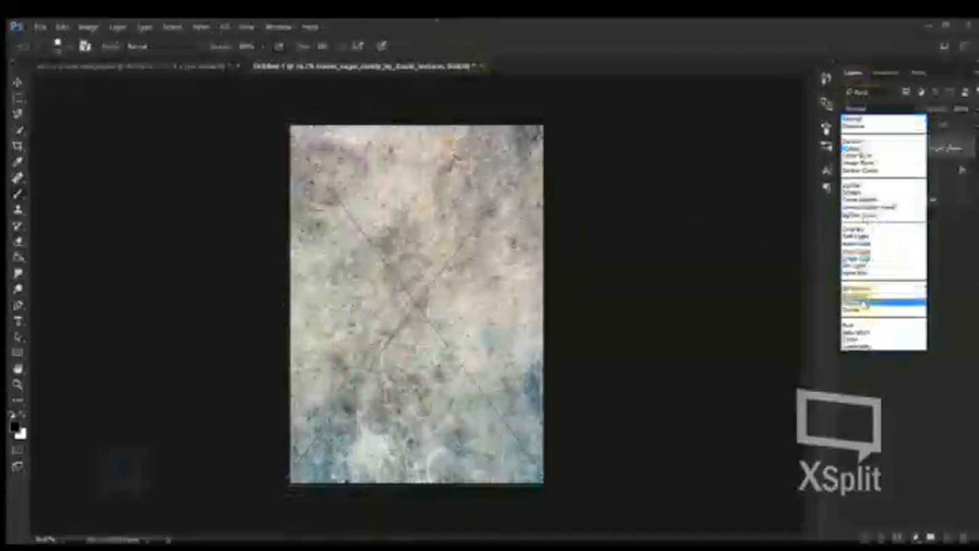
{"action": "left_click", "coordinate": [861, 312]}
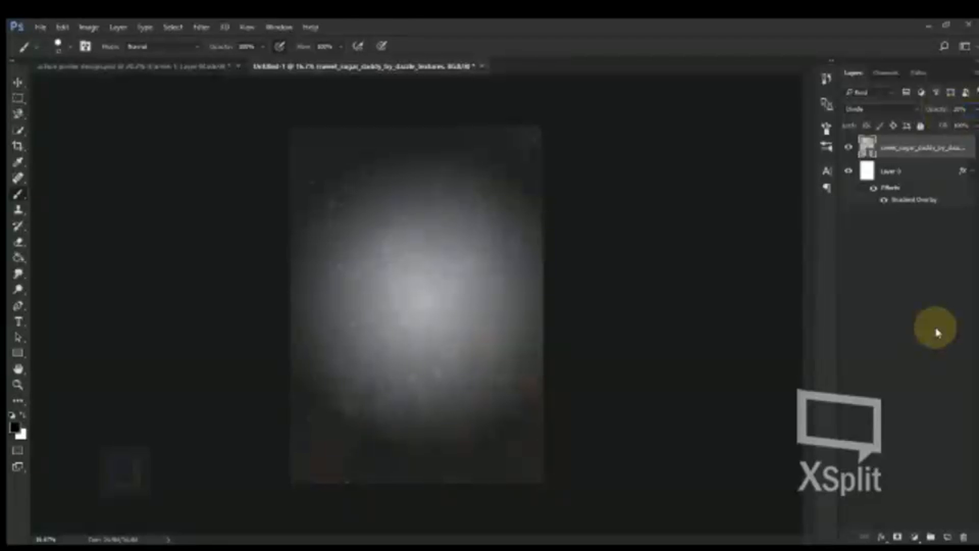
Open the sniper stock photo from the Action Movie poster tutorial folder and convert its background layer to a smart object
{"action": "left_click", "coordinate": [39, 27]}
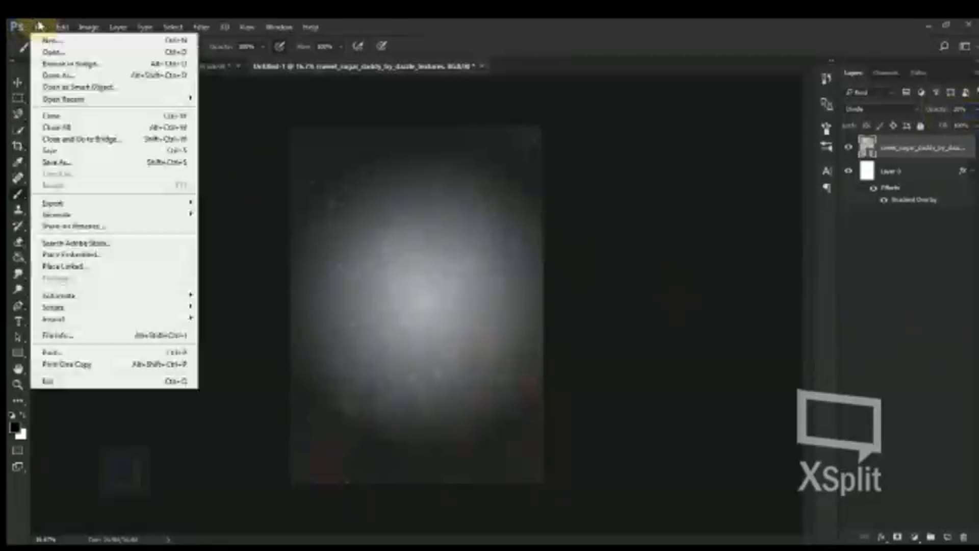
{"action": "left_click", "coordinate": [53, 52]}
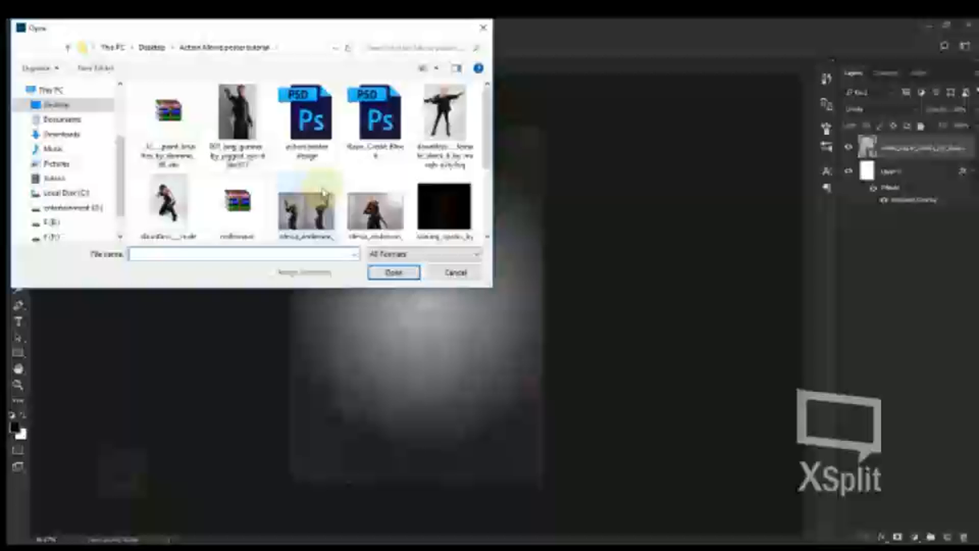
{"action": "scroll", "coordinate": [323, 193], "scroll_direction": "down", "scroll_amount": 2}
{"action": "left_click", "coordinate": [233, 186]}
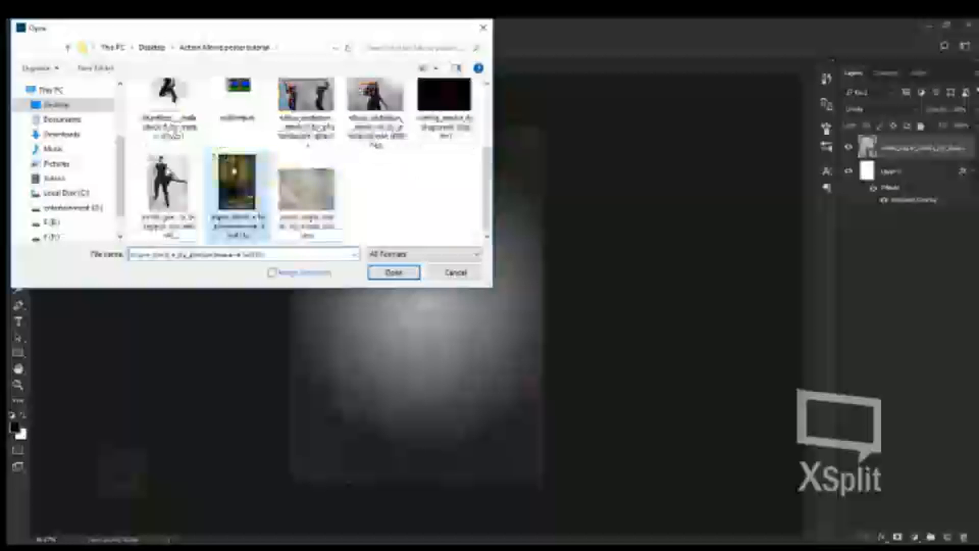
{"action": "left_click", "coordinate": [394, 272]}
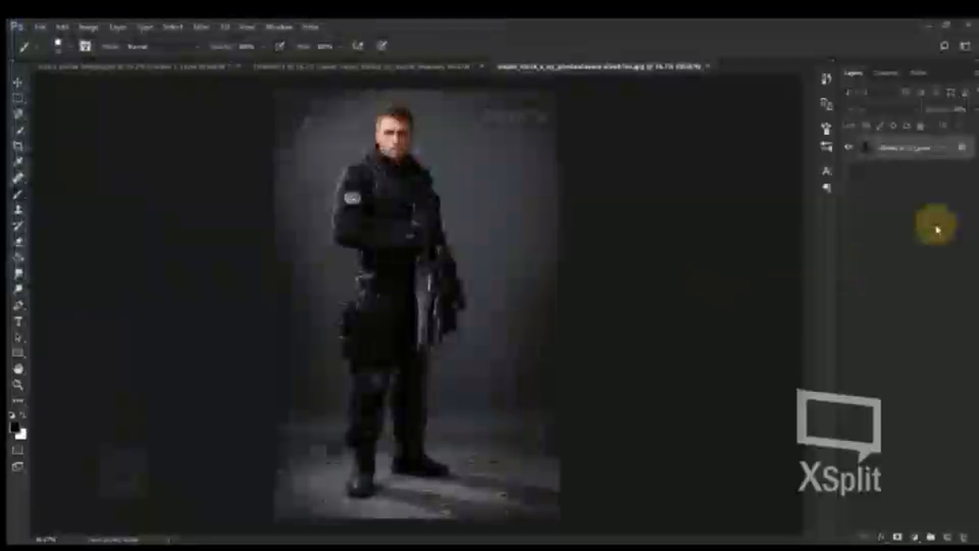
{"action": "right_click", "coordinate": [926, 149]}
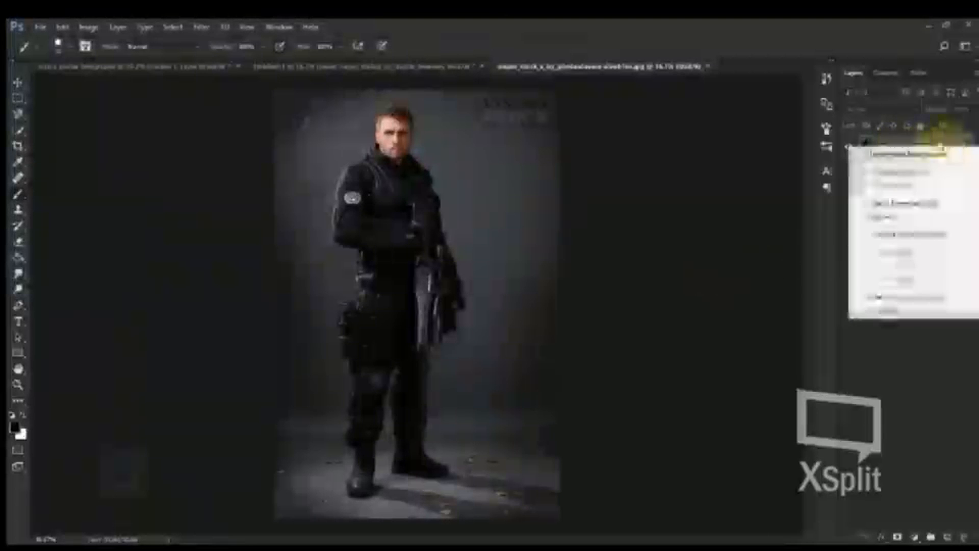
{"action": "left_click", "coordinate": [913, 240]}
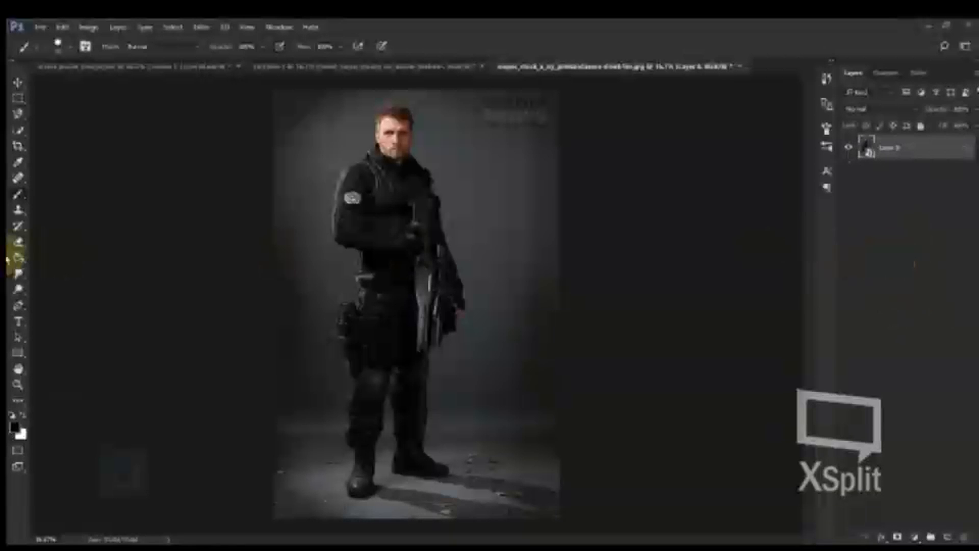
Select the whole standing man, from boots to head, using the Quick Selection tool with an enlarged brush
{"action": "left_click", "coordinate": [19, 131]}
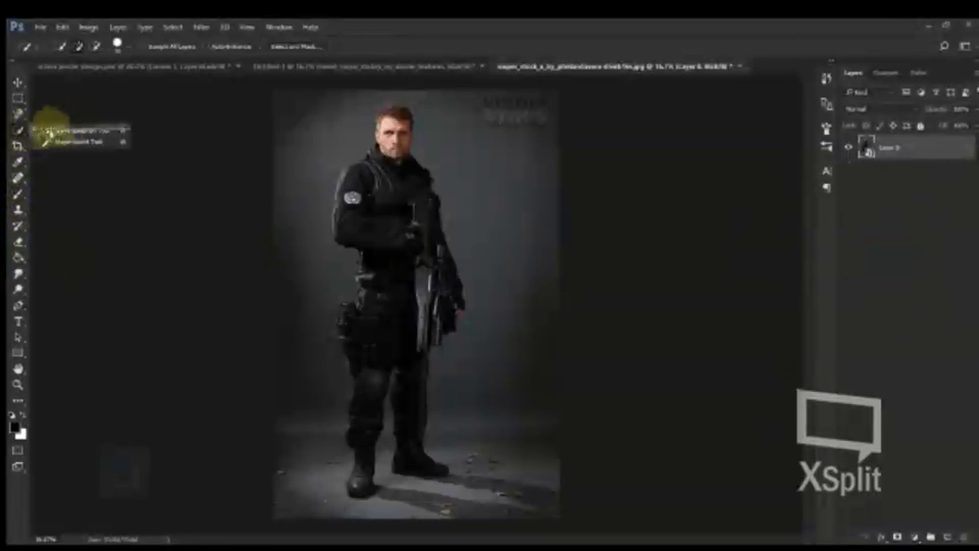
{"action": "left_click", "coordinate": [69, 131]}
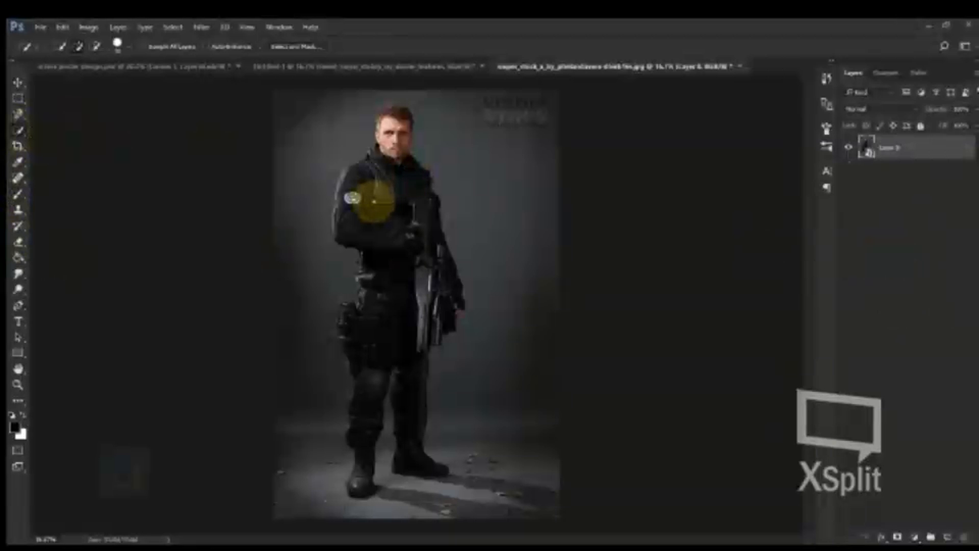
{"action": "key", "text": "bracketright"}
{"action": "key", "text": "bracketright"}
{"action": "key", "text": "bracketright"}
{"action": "key", "text": "bracketright"}
{"action": "mouse_move", "coordinate": [389, 186]}
{"action": "left_mouse_down"}
{"action": "mouse_move", "coordinate": [361, 474]}
{"action": "mouse_move", "coordinate": [415, 395]}
{"action": "mouse_move", "coordinate": [417, 462]}
{"action": "mouse_move", "coordinate": [408, 202]}
{"action": "mouse_move", "coordinate": [433, 297]}
{"action": "mouse_move", "coordinate": [453, 307]}
{"action": "mouse_move", "coordinate": [366, 130]}
{"action": "left_mouse_up"}
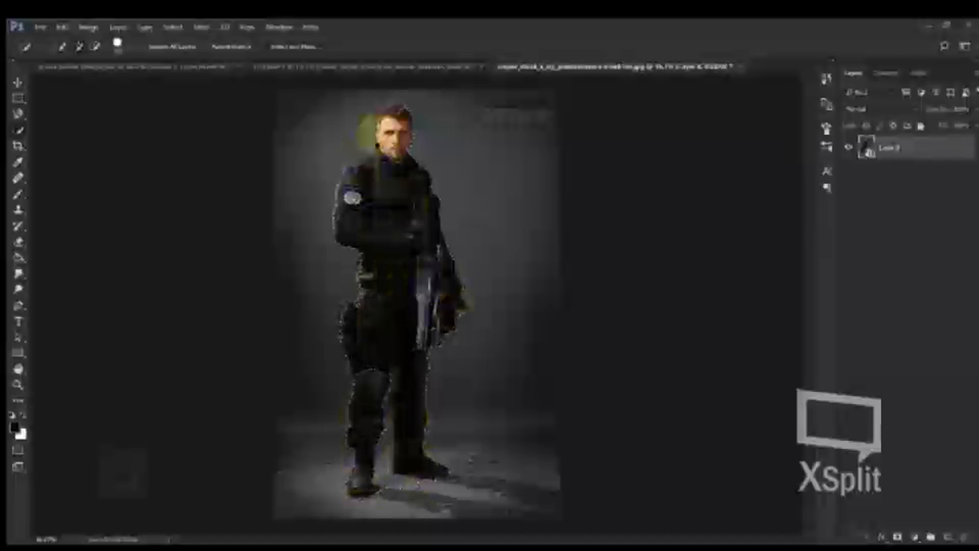
Check and refine the selection edges around the man's boots, legs and arms, and mask out the background with a layer mask
{"action": "scroll", "coordinate": [366, 132], "scroll_direction": "up", "scroll_amount": 5}
{"action": "scroll", "coordinate": [366, 132], "scroll_direction": "down", "scroll_amount": 5}
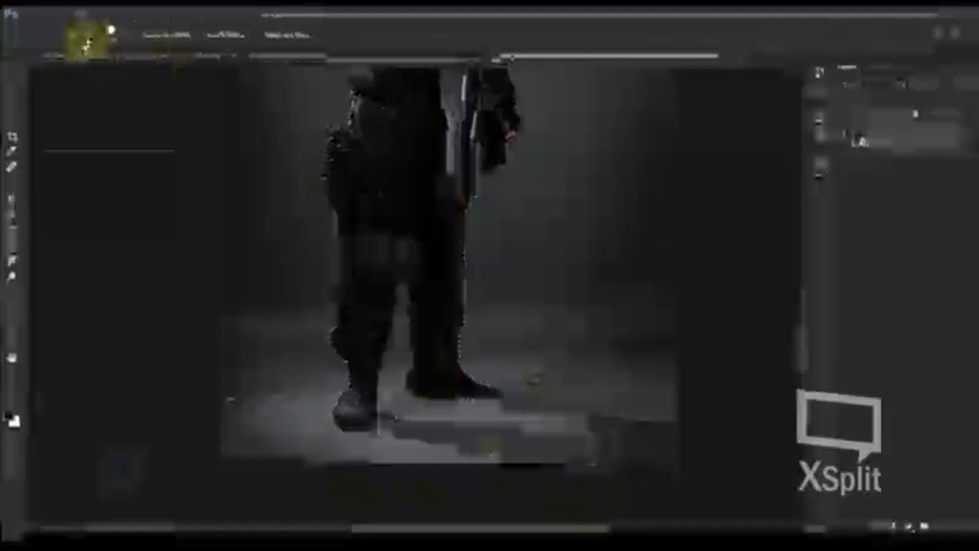
{"action": "scroll", "coordinate": [358, 408], "scroll_direction": "up", "scroll_amount": 3}
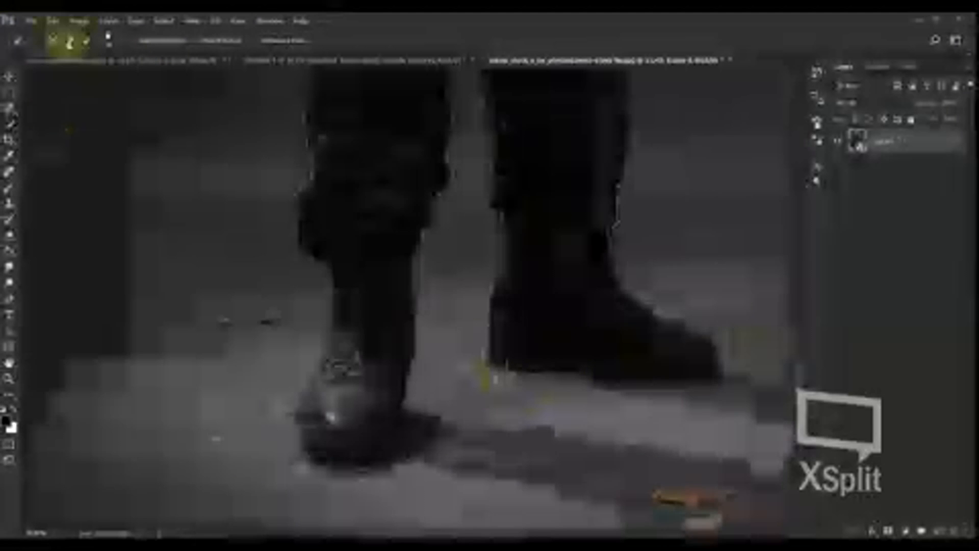
{"action": "scroll", "coordinate": [571, 360], "scroll_direction": "up", "scroll_amount": 3}
{"action": "scroll", "coordinate": [572, 359], "scroll_direction": "down", "scroll_amount": 3}
{"action": "scroll", "coordinate": [341, 203], "scroll_direction": "up", "scroll_amount": 3}
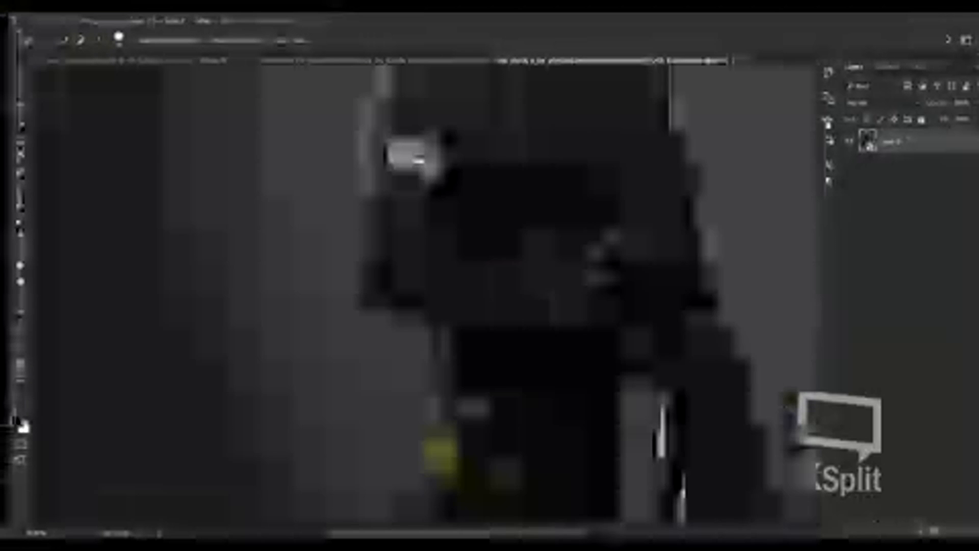
{"action": "scroll", "coordinate": [480, 234], "scroll_direction": "down", "scroll_amount": 3}
{"action": "scroll", "coordinate": [379, 135], "scroll_direction": "up", "scroll_amount": 4}
{"action": "scroll", "coordinate": [562, 229], "scroll_direction": "down", "scroll_amount": 5}
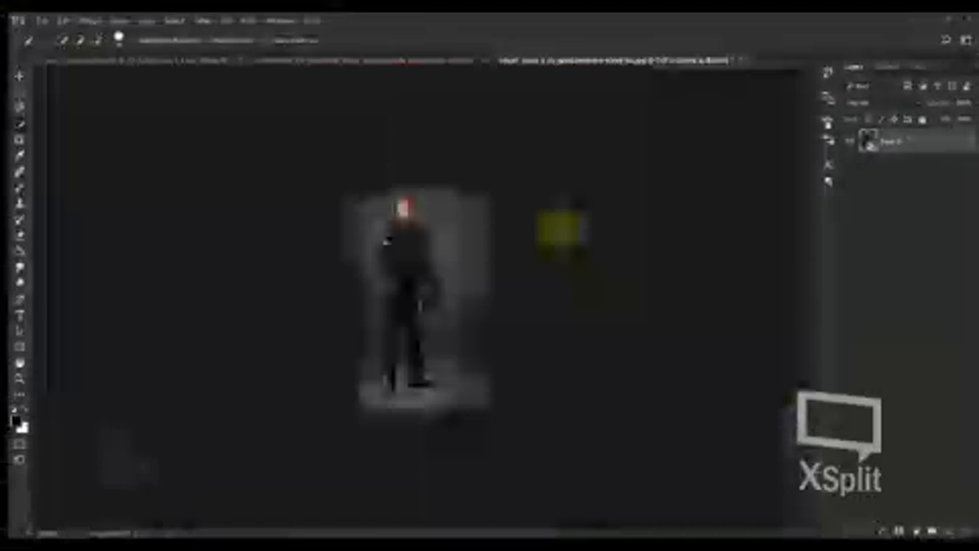
{"action": "scroll", "coordinate": [623, 238], "scroll_direction": "up", "scroll_amount": 2}
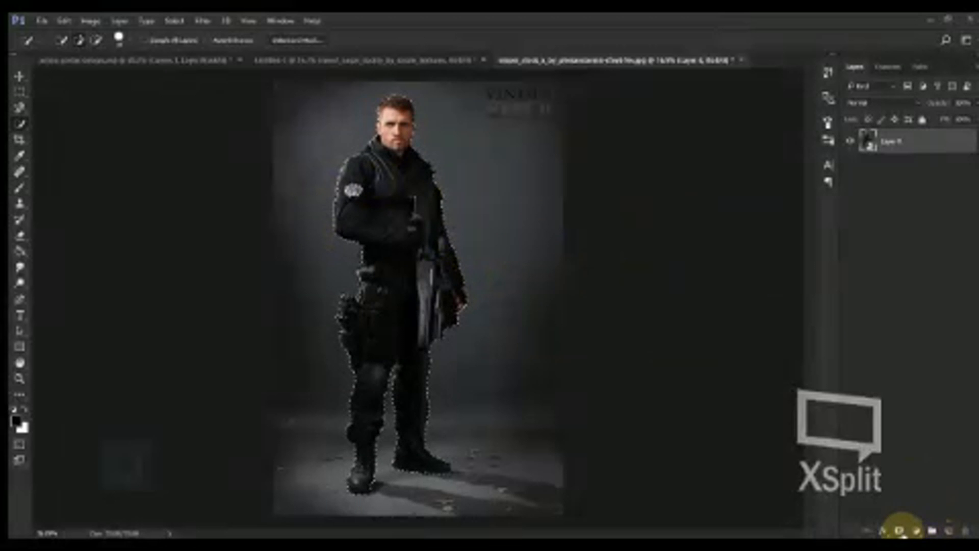
{"action": "left_click", "coordinate": [900, 531]}
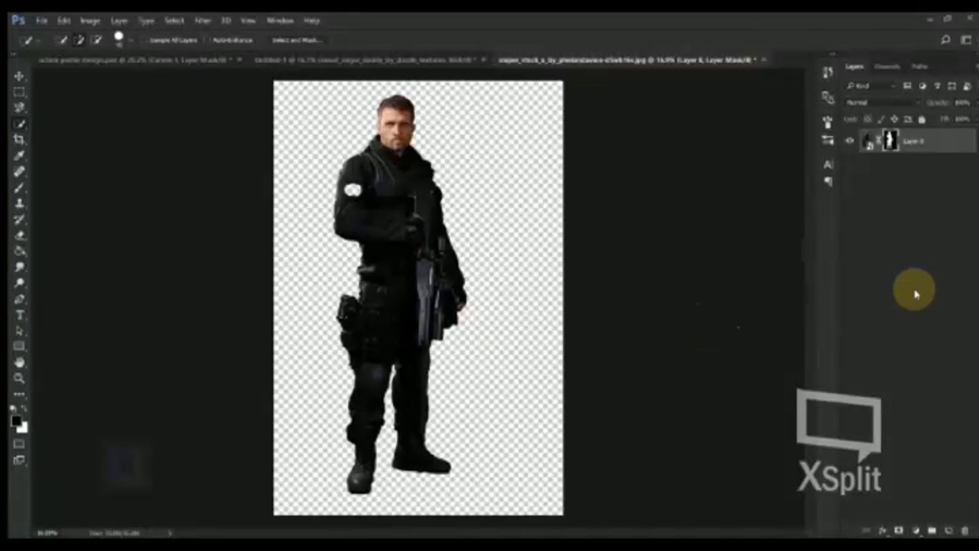
Apply a Camera Raw filter to the man's image with contrast +20, highlights -70, shadows +81, whites +31, blacks +58 and increased clarity
{"action": "left_click", "coordinate": [867, 138]}
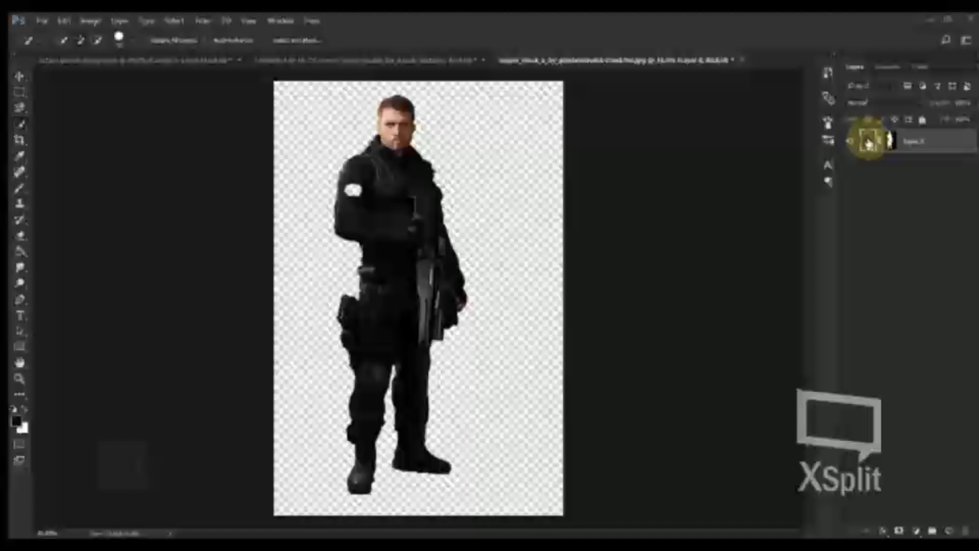
{"action": "left_click", "coordinate": [202, 20]}
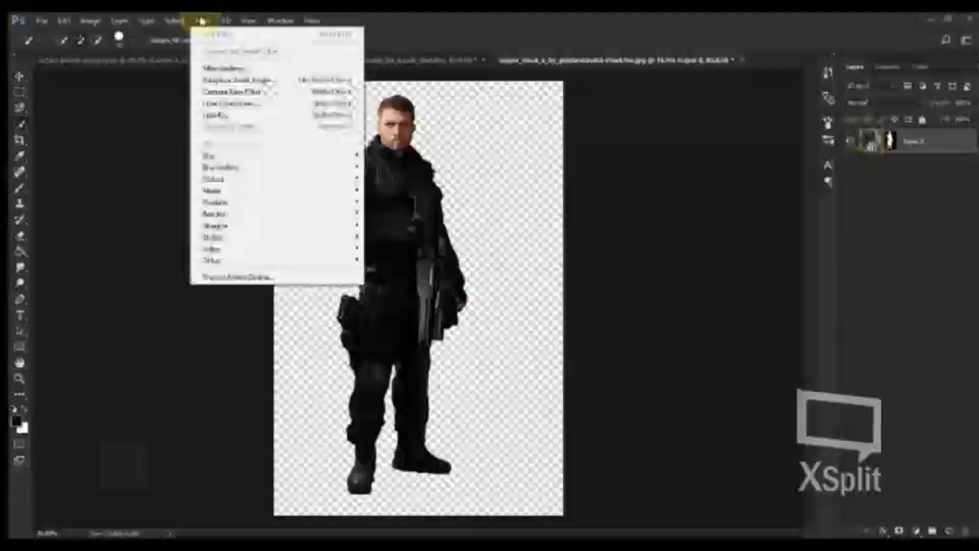
{"action": "left_click", "coordinate": [218, 92]}
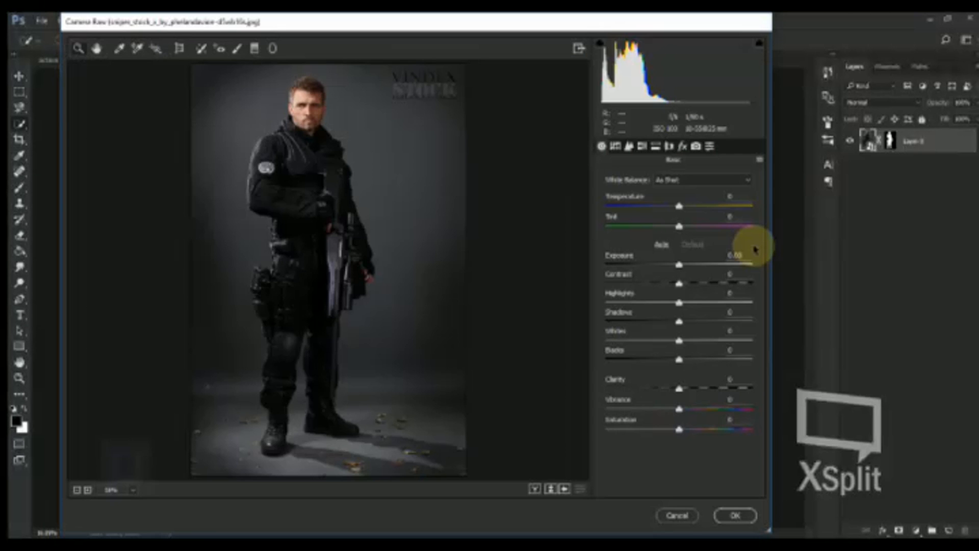
{"action": "left_click", "coordinate": [679, 285]}
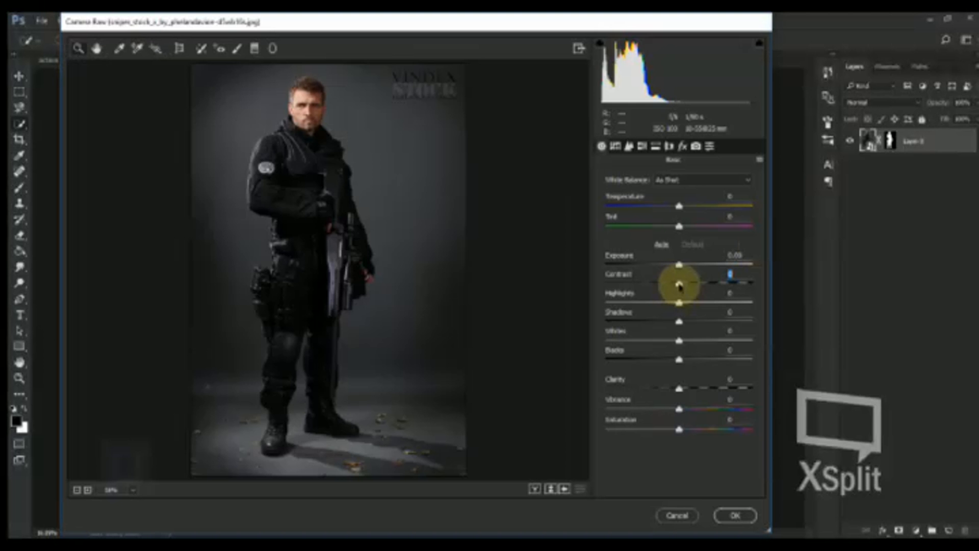
{"action": "left_click_drag", "start_coordinate": [679, 284], "coordinate": [693, 283]}
{"action": "left_click_drag", "start_coordinate": [678, 302], "coordinate": [628, 303]}
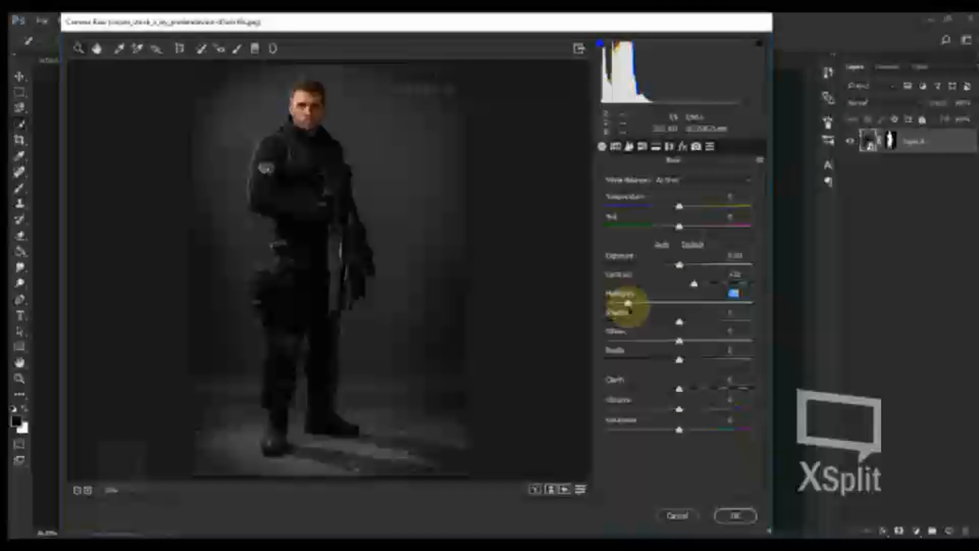
{"action": "left_click_drag", "start_coordinate": [679, 323], "coordinate": [735, 322]}
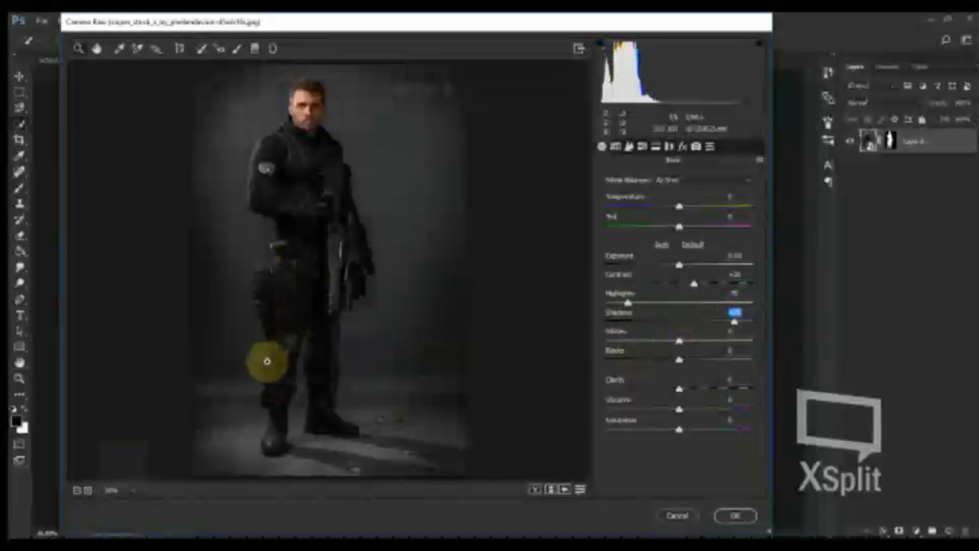
{"action": "left_click_drag", "start_coordinate": [735, 323], "coordinate": [739, 323]}
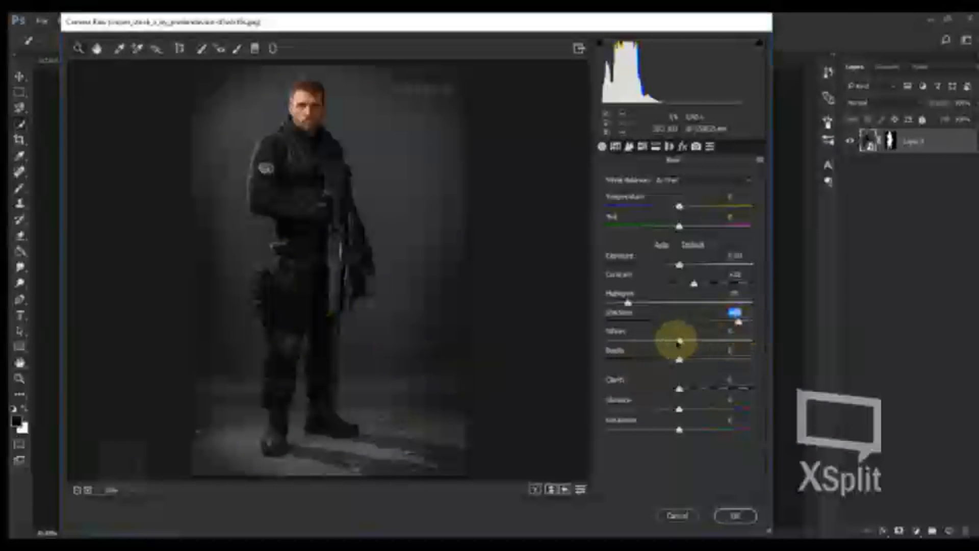
{"action": "left_click_drag", "start_coordinate": [682, 342], "coordinate": [704, 347]}
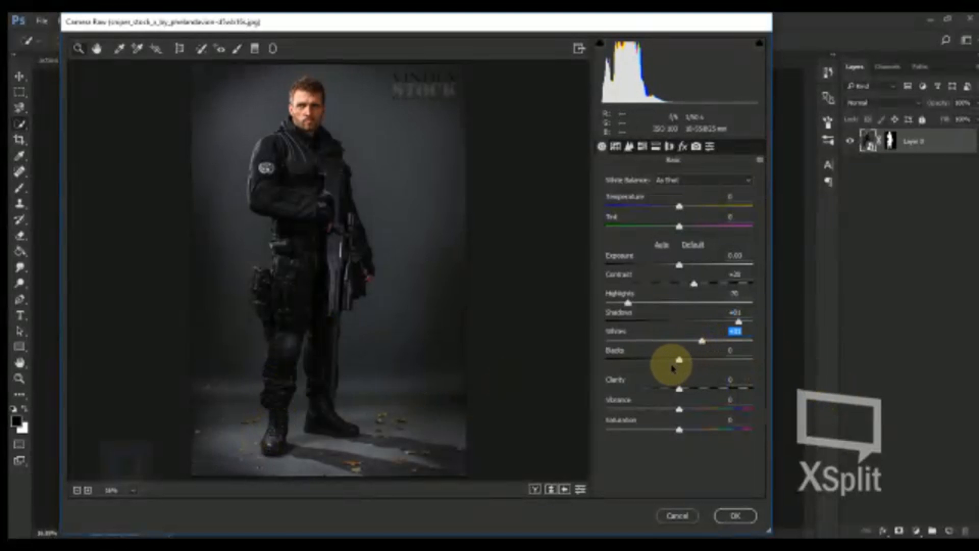
{"action": "left_click_drag", "start_coordinate": [681, 361], "coordinate": [724, 365]}
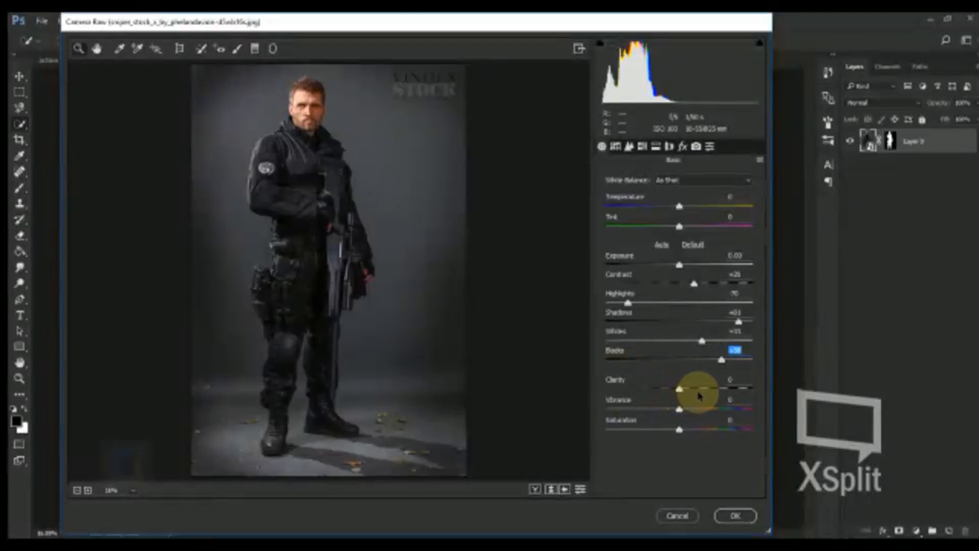
{"action": "left_click_drag", "start_coordinate": [678, 389], "coordinate": [720, 391]}
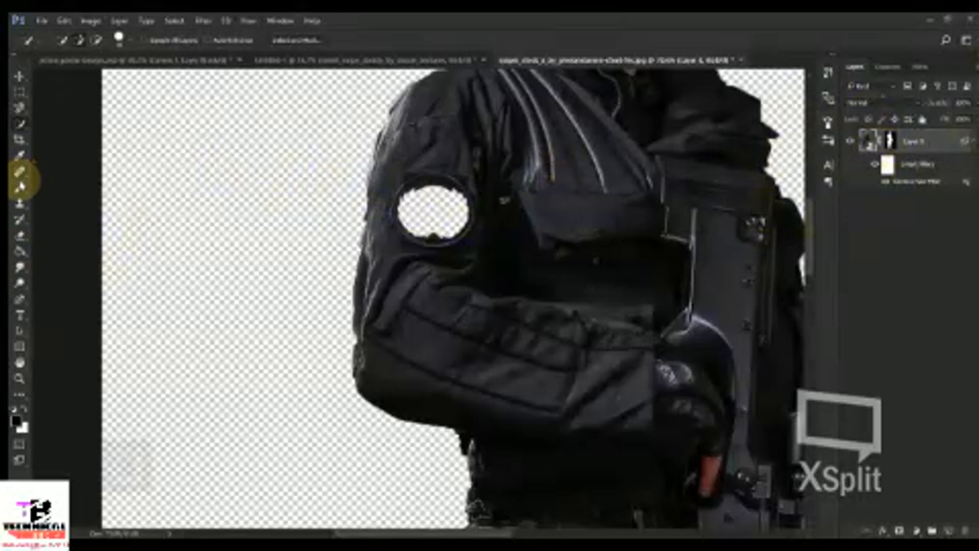
Paint white on the layer mask with the Brush tool to restore the missing round badge on the man's sleeve
{"action": "left_click", "coordinate": [19, 187]}
{"action": "left_click", "coordinate": [23, 408]}
{"action": "mouse_move", "coordinate": [412, 247]}
{"action": "left_mouse_down"}
{"action": "mouse_move", "coordinate": [461, 188]}
{"action": "mouse_move", "coordinate": [428, 203]}
{"action": "mouse_move", "coordinate": [424, 226]}
{"action": "mouse_move", "coordinate": [415, 188]}
{"action": "mouse_move", "coordinate": [393, 205]}
{"action": "mouse_move", "coordinate": [451, 211]}
{"action": "mouse_move", "coordinate": [469, 203]}
{"action": "mouse_move", "coordinate": [463, 177]}
{"action": "mouse_move", "coordinate": [454, 216]}
{"action": "left_mouse_up"}
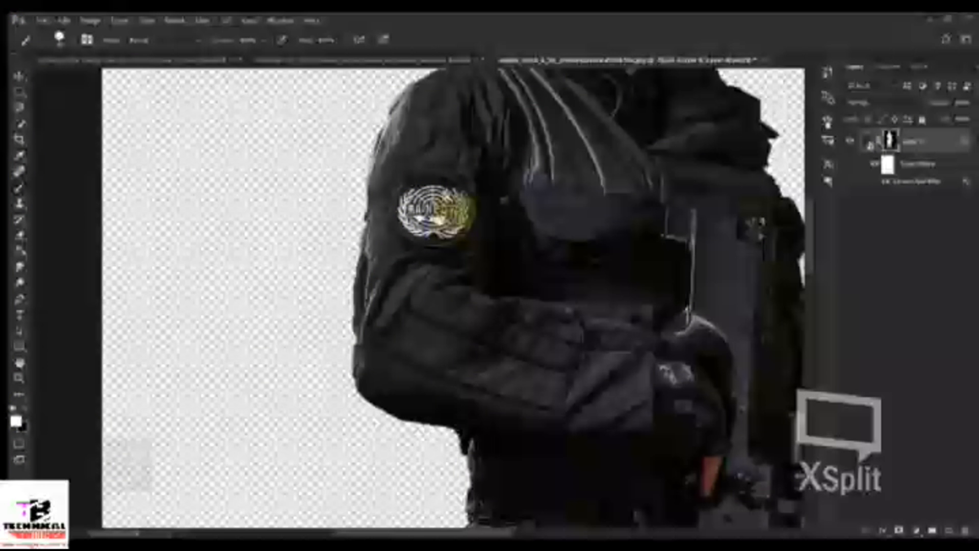
{"action": "scroll", "coordinate": [448, 248], "scroll_direction": "down", "scroll_amount": 5}
{"action": "scroll", "coordinate": [448, 245], "scroll_direction": "up", "scroll_amount": 1}
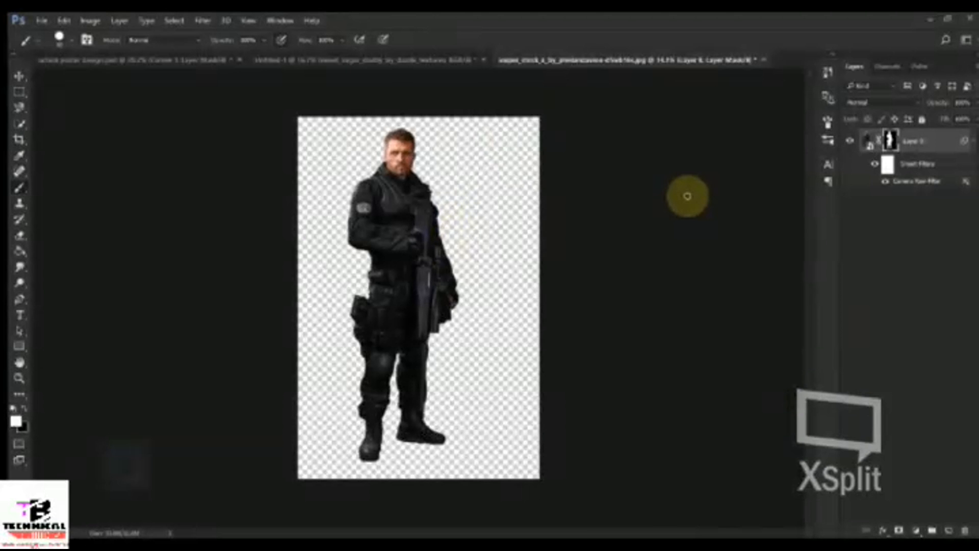
Move the masked man into the Untitled-1 poster document and scale him down until his whole figure fits the canvas
{"action": "left_click", "coordinate": [18, 77]}
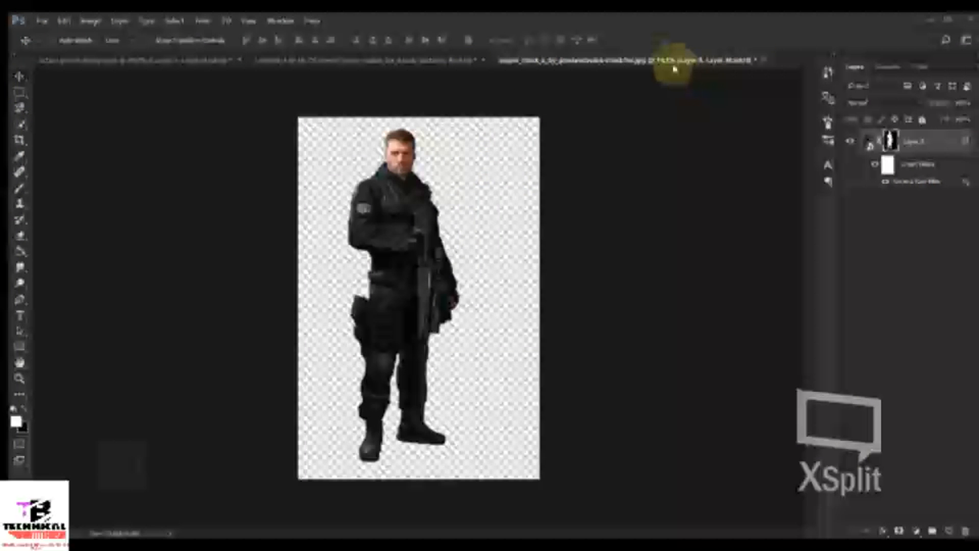
{"action": "left_click_drag", "start_coordinate": [674, 68], "coordinate": [199, 135]}
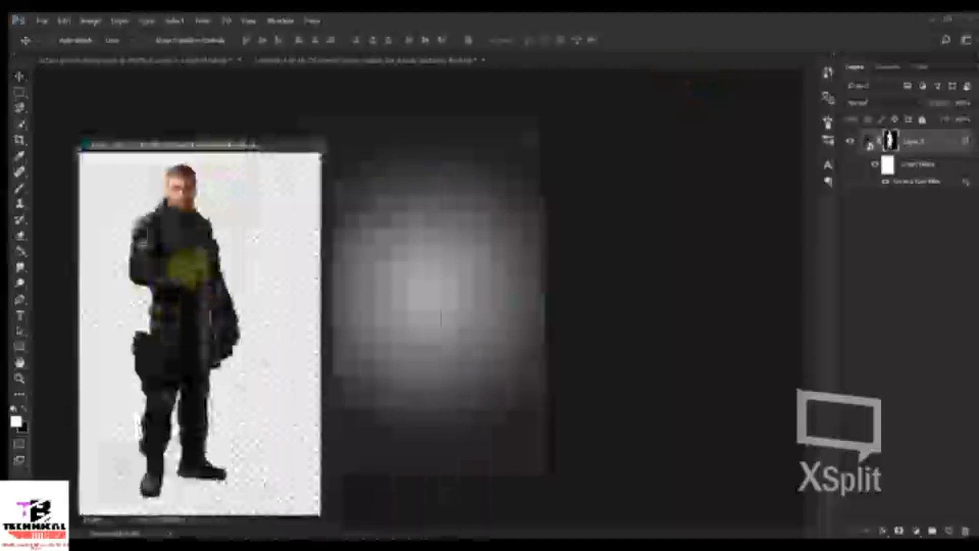
{"action": "left_click_drag", "start_coordinate": [189, 268], "coordinate": [436, 273]}
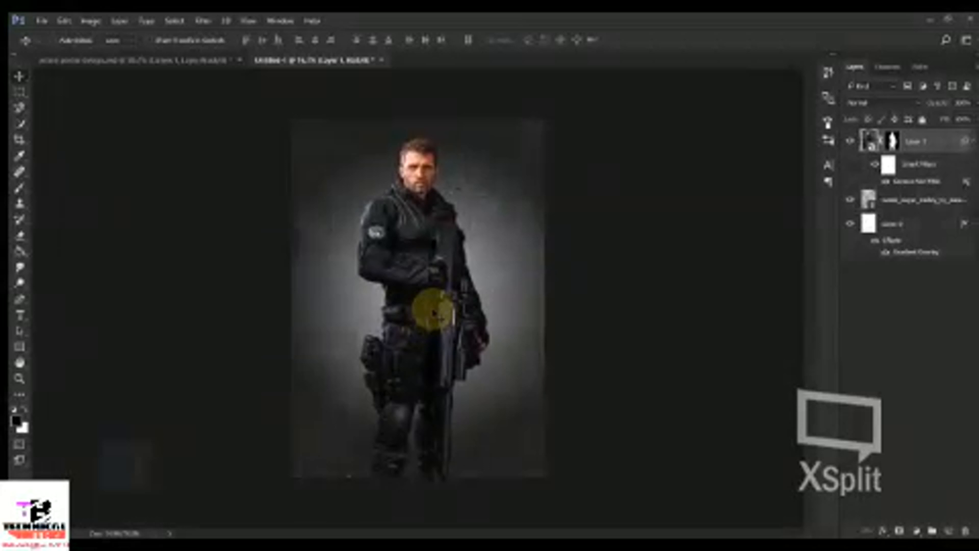
{"action": "key", "text": "ctrl"}
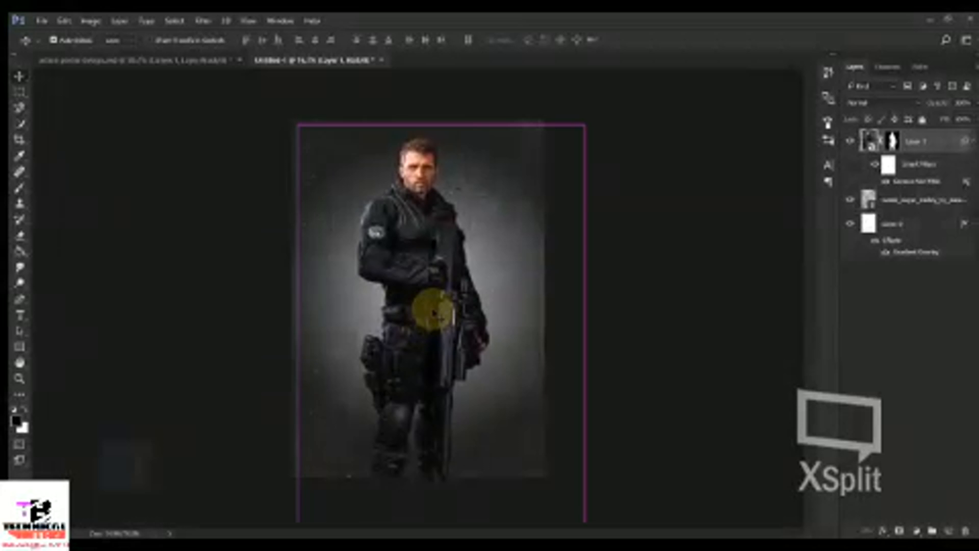
{"action": "key", "text": "ctrl+t"}
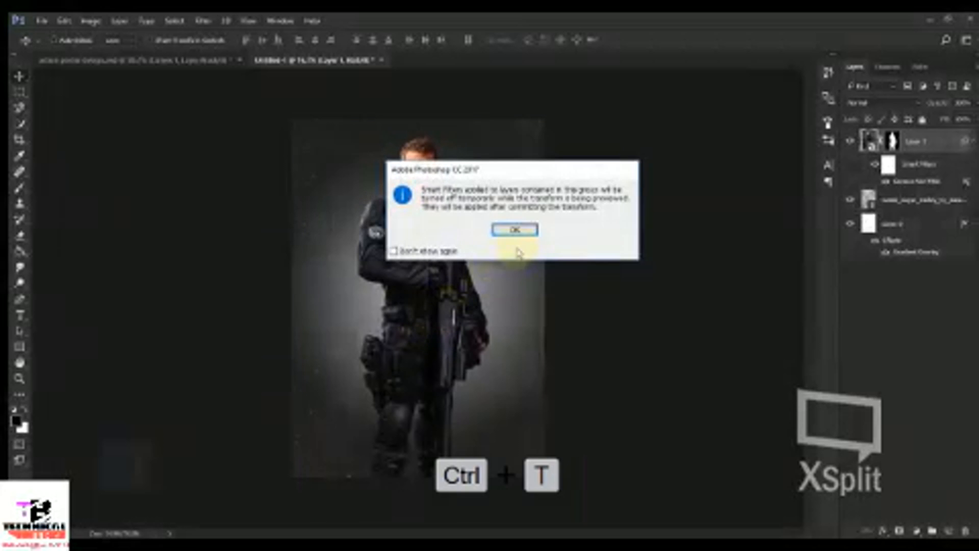
{"action": "left_click", "coordinate": [514, 228]}
{"action": "left_click_drag", "start_coordinate": [586, 122], "coordinate": [540, 158]}
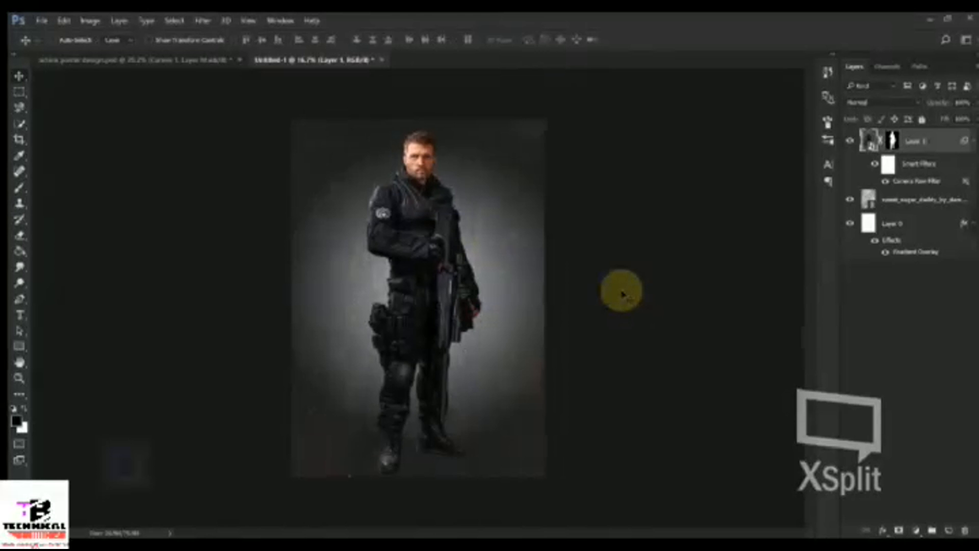
Flip the placed detective gun image horizontally, scale it down and position it in front of the sniper, beside the blonde woman
{"action": "key", "text": "ctrl+v"}
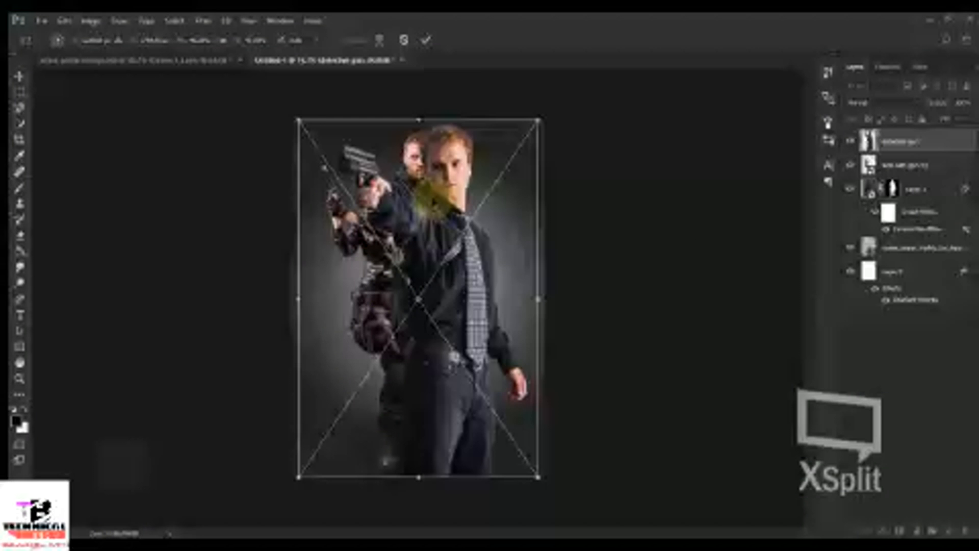
{"action": "right_click", "coordinate": [432, 198]}
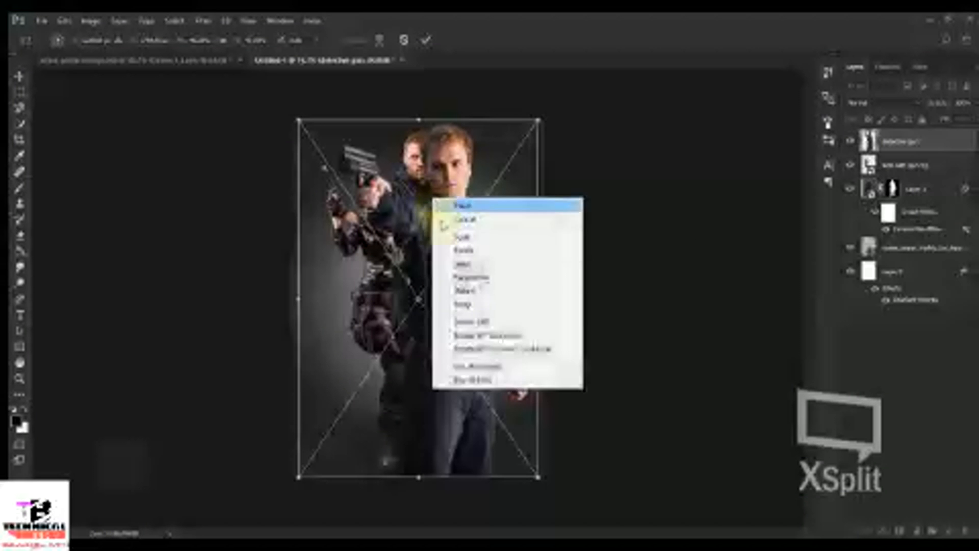
{"action": "left_click", "coordinate": [482, 367]}
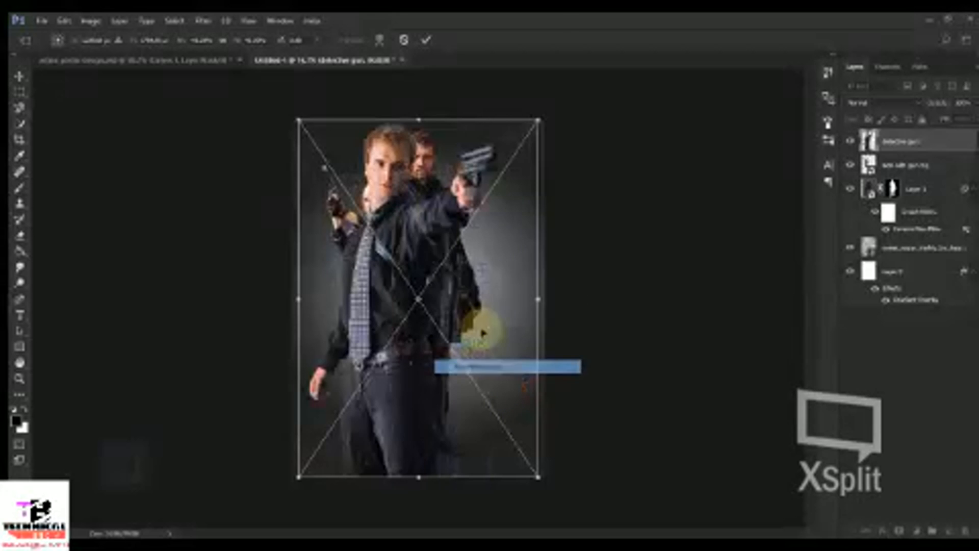
{"action": "left_click_drag", "start_coordinate": [301, 122], "coordinate": [408, 283]}
{"action": "left_click_drag", "start_coordinate": [468, 329], "coordinate": [462, 228]}
{"action": "left_click_drag", "start_coordinate": [532, 183], "coordinate": [510, 215]}
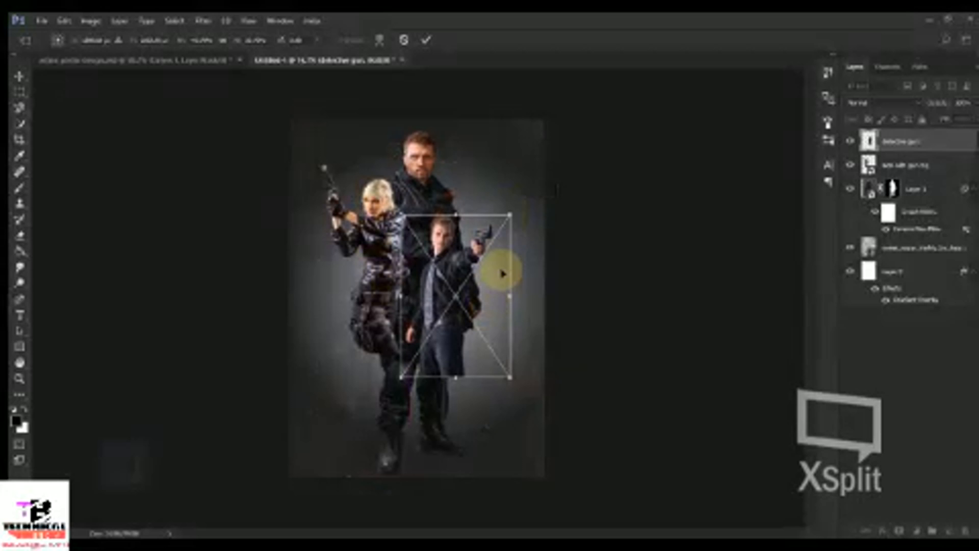
{"action": "key", "text": "Return"}
Paint out the sniper's legs and lower body on his layer mask around the two front characters
{"action": "left_click", "coordinate": [849, 189]}
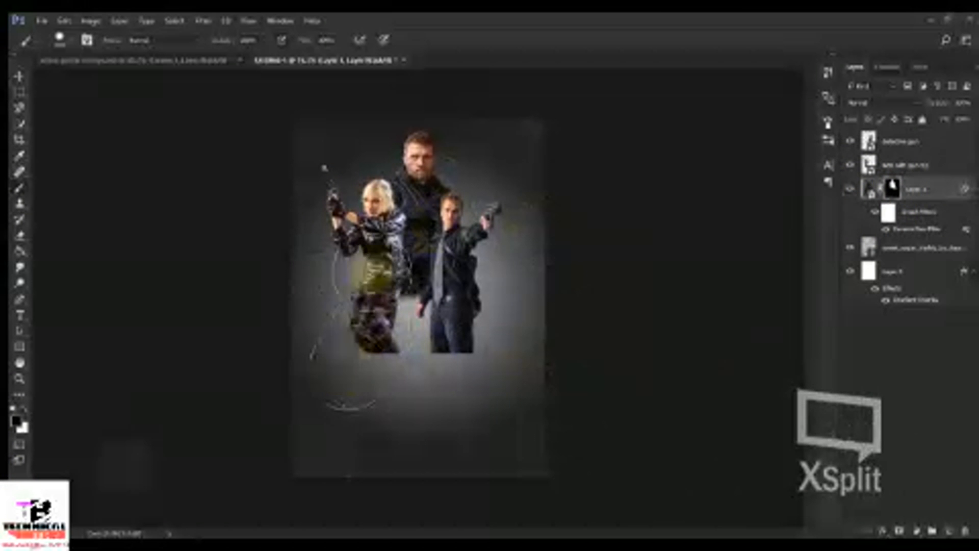
{"action": "mouse_move", "coordinate": [497, 240]}
{"action": "left_mouse_down"}
{"action": "mouse_move", "coordinate": [477, 284]}
{"action": "mouse_move", "coordinate": [485, 283]}
{"action": "left_mouse_up"}
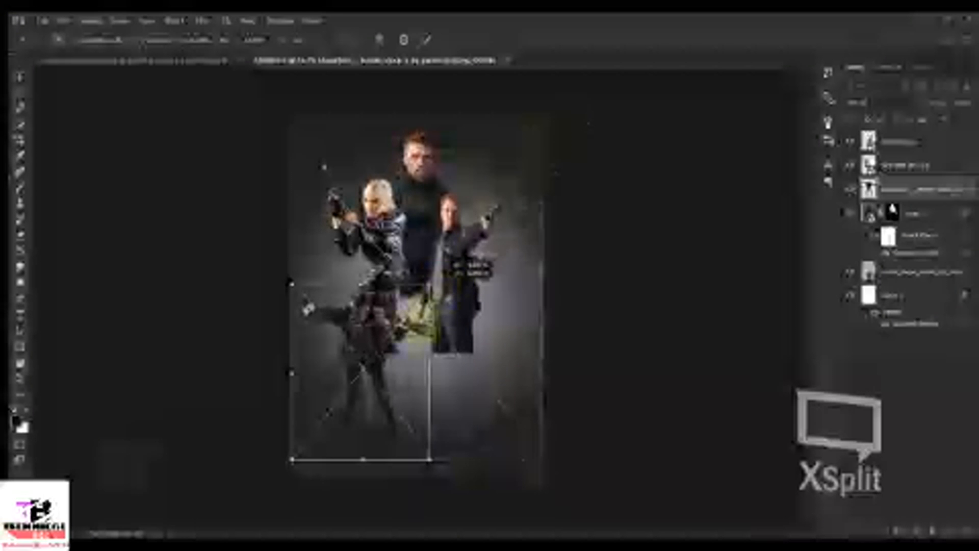
Place the small blonde woman with the outstretched gun over the larger woman's legs and bring her layer to the front
{"action": "left_click_drag", "start_coordinate": [439, 257], "coordinate": [362, 375]}
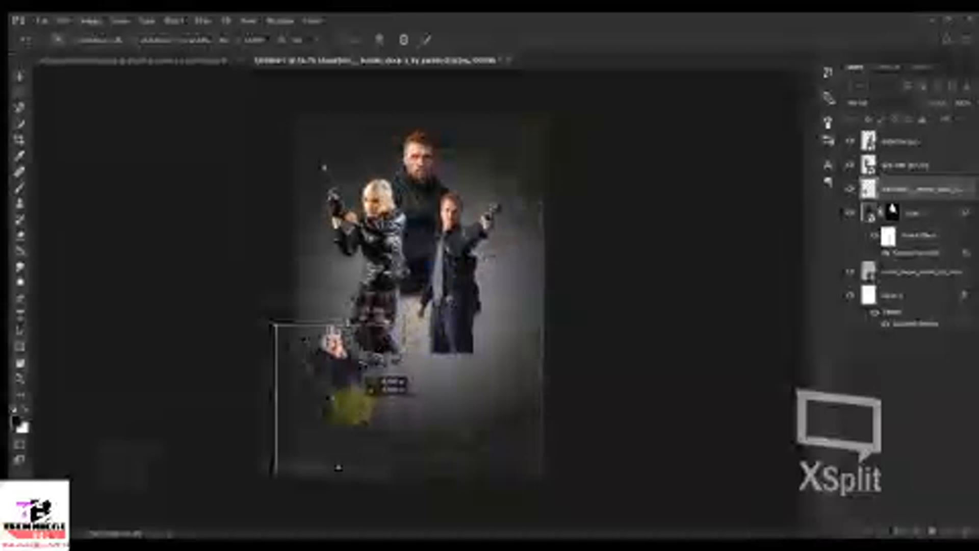
{"action": "left_click", "coordinate": [944, 128]}
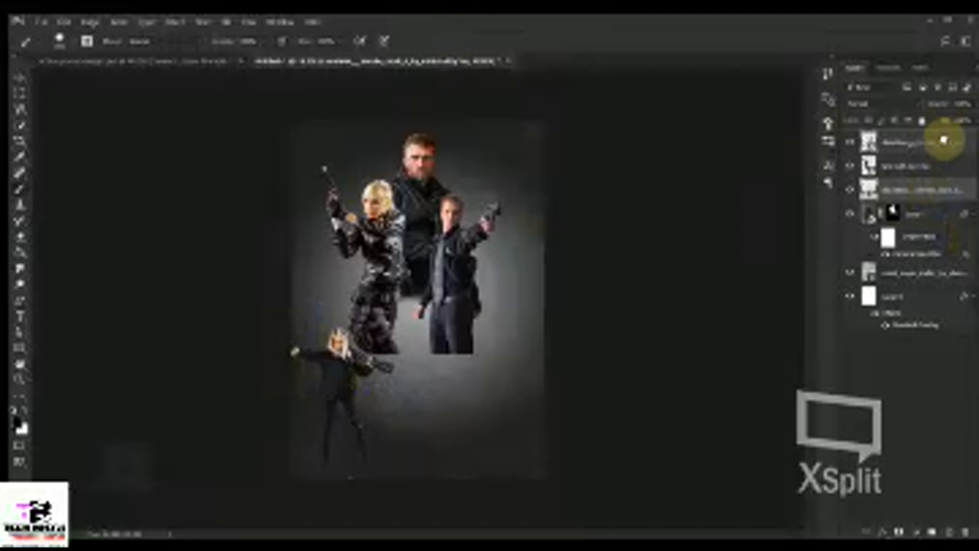
{"action": "left_click_drag", "start_coordinate": [945, 139], "coordinate": [943, 135]}
{"action": "left_click", "coordinate": [20, 78]}
{"action": "left_click_drag", "start_coordinate": [356, 408], "coordinate": [377, 343]}
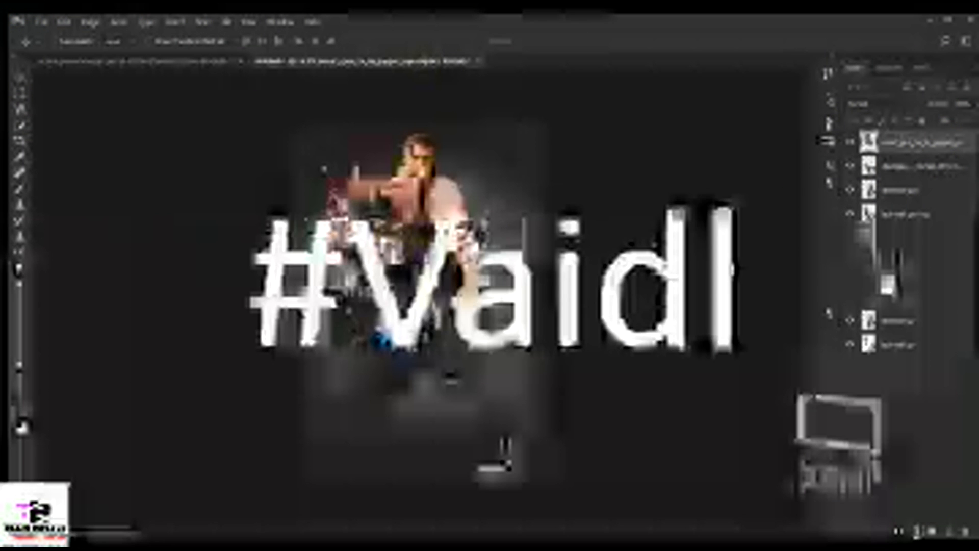
Scale down the placed crouching fighter to stand at the lower centre of the character group
{"action": "left_click_drag", "start_coordinate": [506, 473], "coordinate": [448, 424]}
{"action": "left_click", "coordinate": [426, 41]}
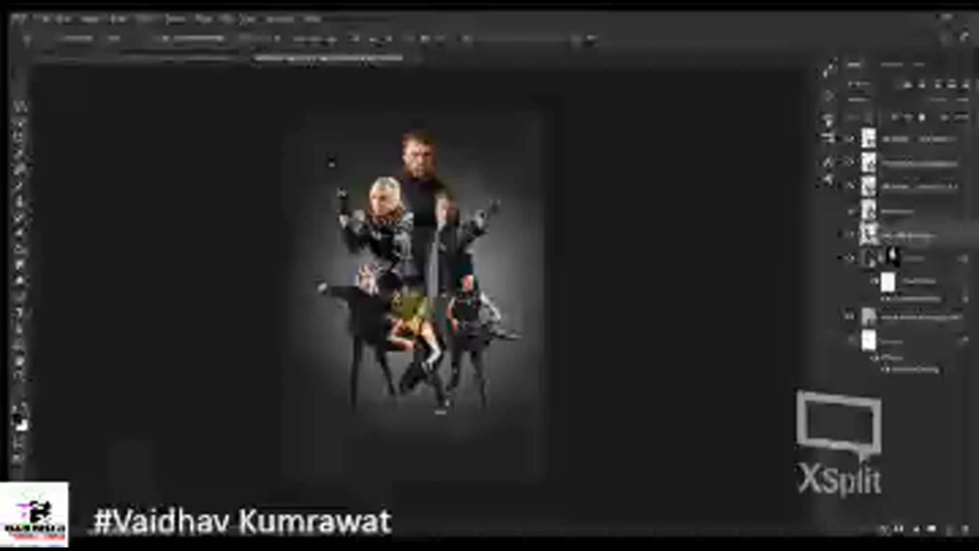
Compare the sniper layer hidden and shown, and inspect its mask up close around the lower characters with a white brush ready
{"action": "left_click", "coordinate": [894, 257]}
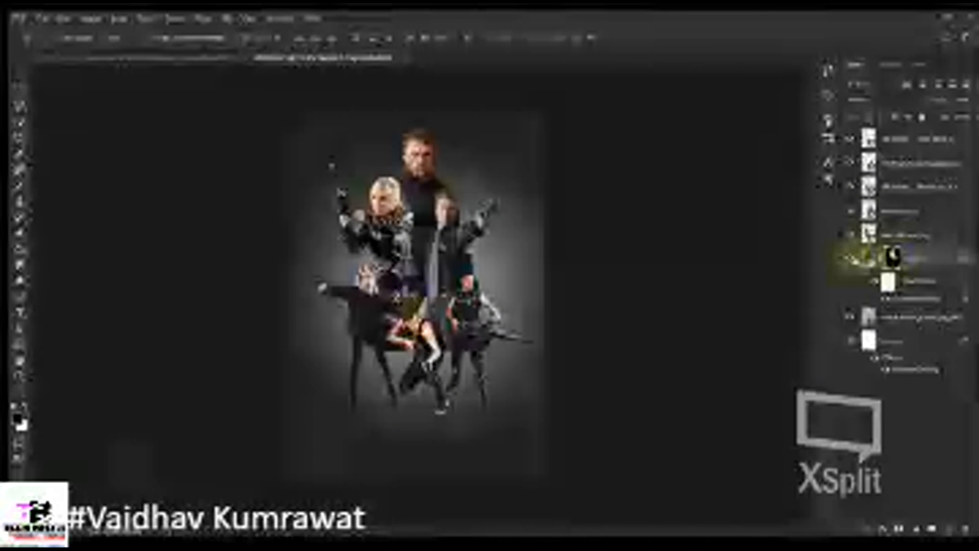
{"action": "left_click", "coordinate": [849, 259]}
{"action": "left_click", "coordinate": [850, 259]}
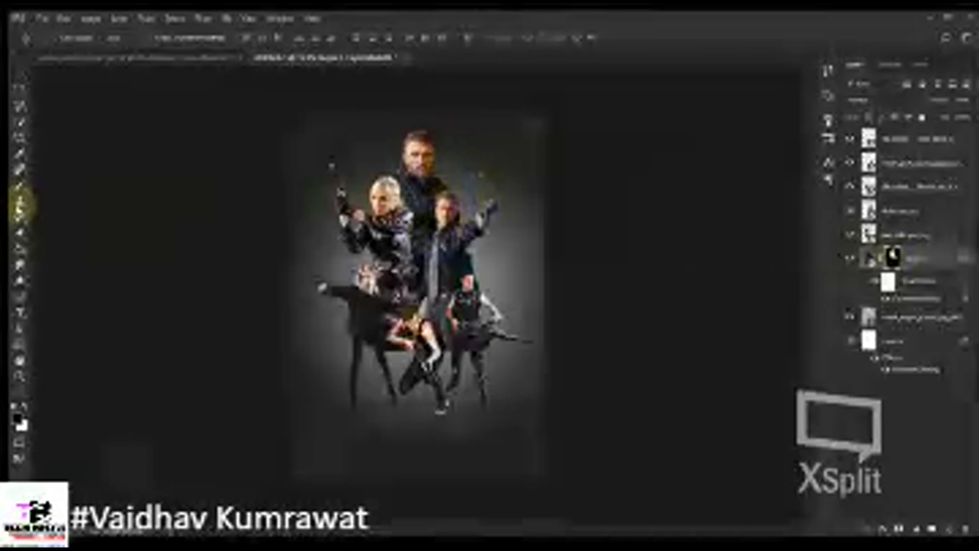
{"action": "left_click", "coordinate": [20, 171]}
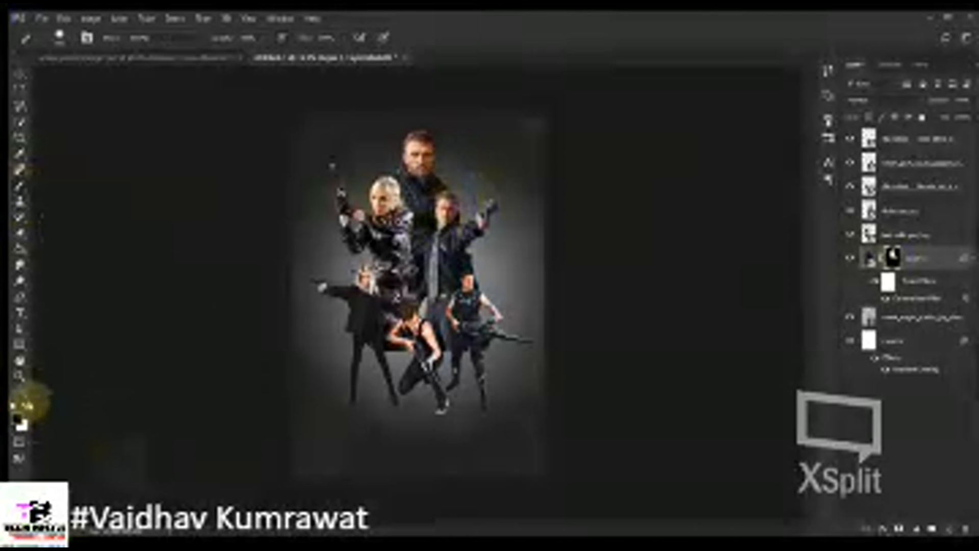
{"action": "left_click", "coordinate": [26, 406]}
{"action": "scroll", "coordinate": [410, 284], "scroll_direction": "up", "scroll_amount": 5}
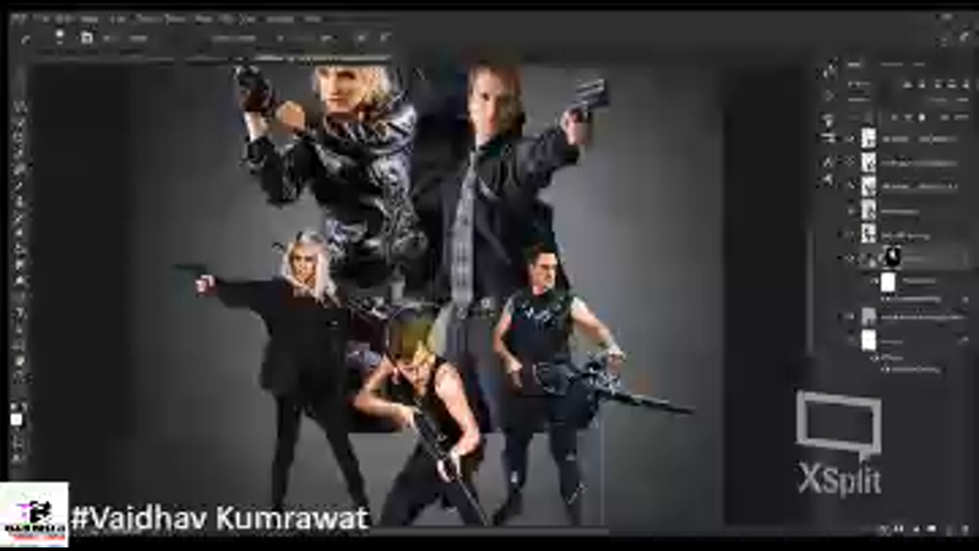
{"action": "scroll", "coordinate": [459, 298], "scroll_direction": "down", "scroll_amount": 4}
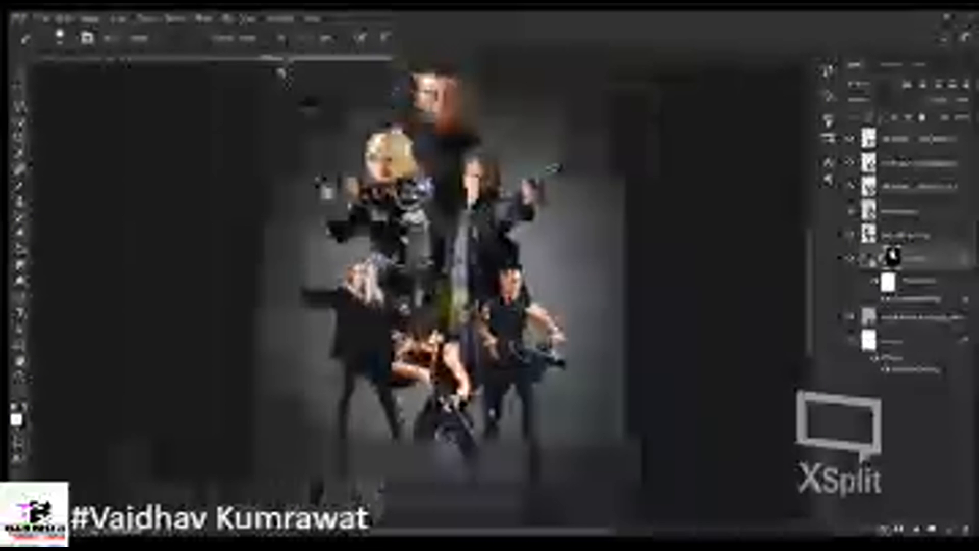
{"action": "scroll", "coordinate": [455, 301], "scroll_direction": "down", "scroll_amount": 2}
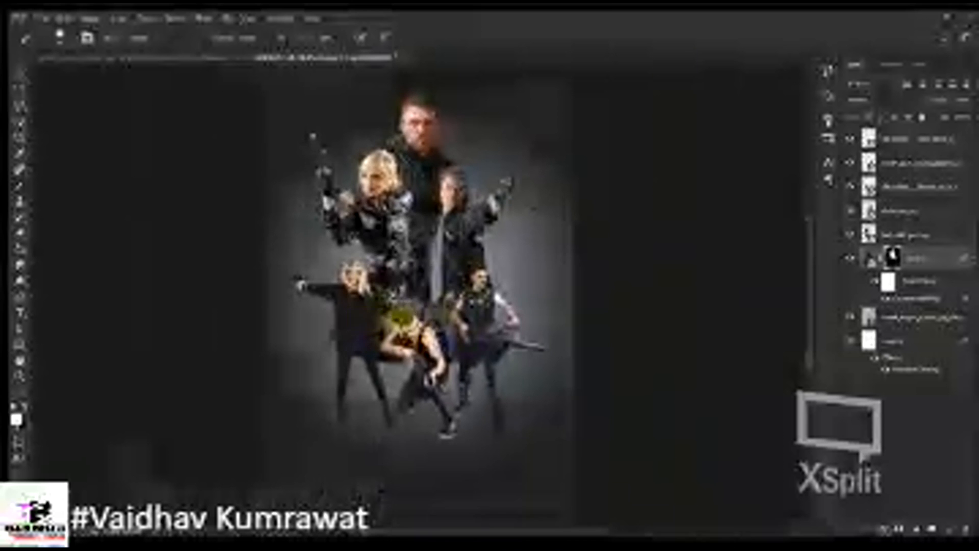
Shift the large blonde woman with the raised gun slightly to the left, away from the detective
{"action": "key", "text": "v"}
{"action": "left_click", "coordinate": [893, 235]}
{"action": "left_click_drag", "start_coordinate": [389, 221], "coordinate": [377, 224]}
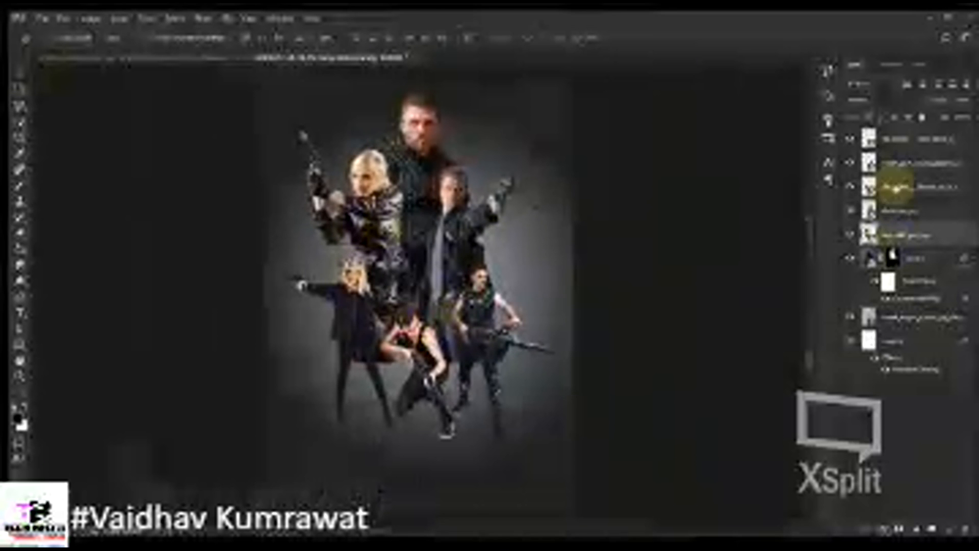
Nudge the detective and the large blonde woman with the raised gun slightly to the right
{"action": "left_click", "coordinate": [902, 214]}
{"action": "left_click_drag", "start_coordinate": [462, 228], "coordinate": [468, 226]}
{"action": "left_click", "coordinate": [898, 234]}
{"action": "left_click_drag", "start_coordinate": [365, 220], "coordinate": [368, 219]}
Move the small blonde woman inward toward the crouching fighter and shift the rifleman in the vest slightly to the left
{"action": "left_click", "coordinate": [867, 163]}
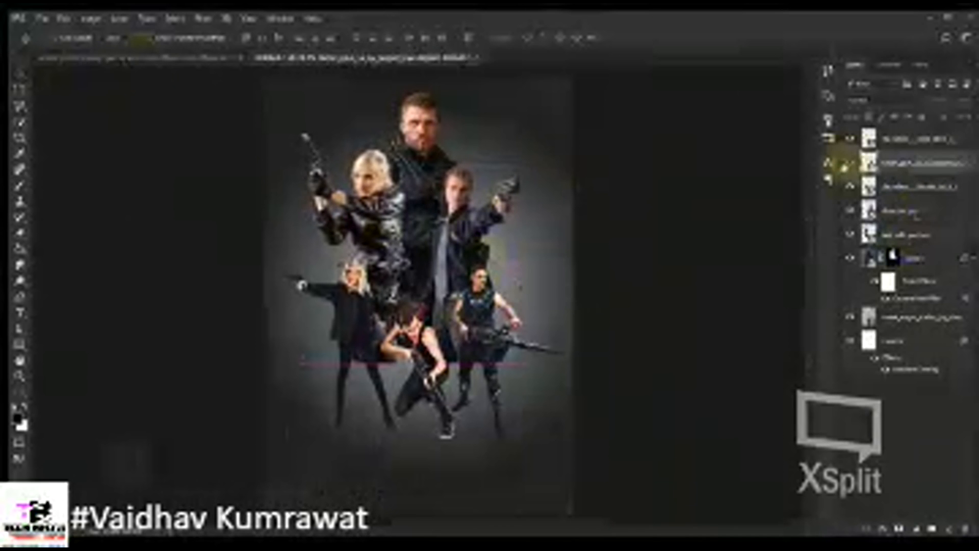
{"action": "left_click", "coordinate": [877, 140]}
{"action": "left_click", "coordinate": [895, 190]}
{"action": "left_click_drag", "start_coordinate": [363, 329], "coordinate": [377, 323]}
{"action": "left_click_drag", "start_coordinate": [482, 334], "coordinate": [478, 340]}
{"action": "left_click", "coordinate": [888, 165]}
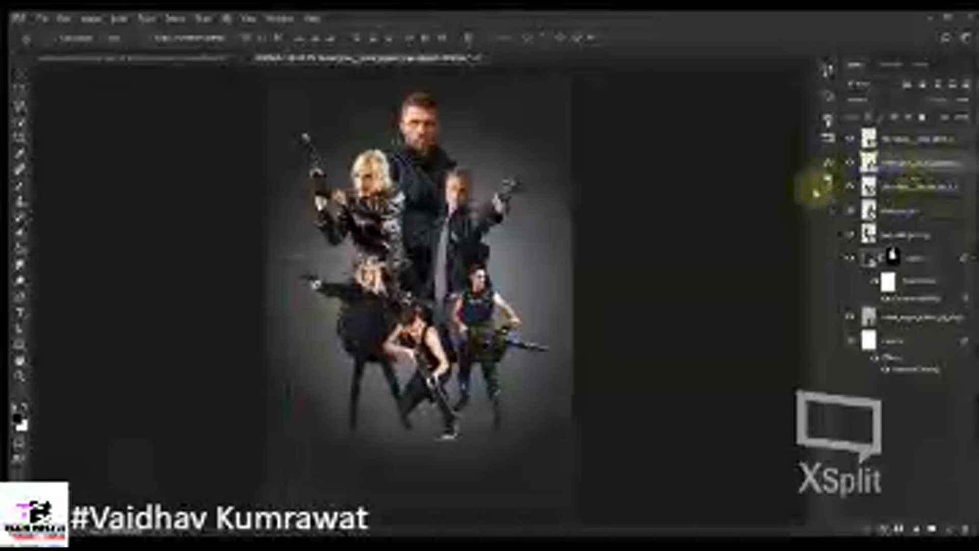
{"action": "left_click", "coordinate": [484, 306]}
{"action": "scroll", "coordinate": [485, 306], "scroll_direction": "down", "scroll_amount": 1}
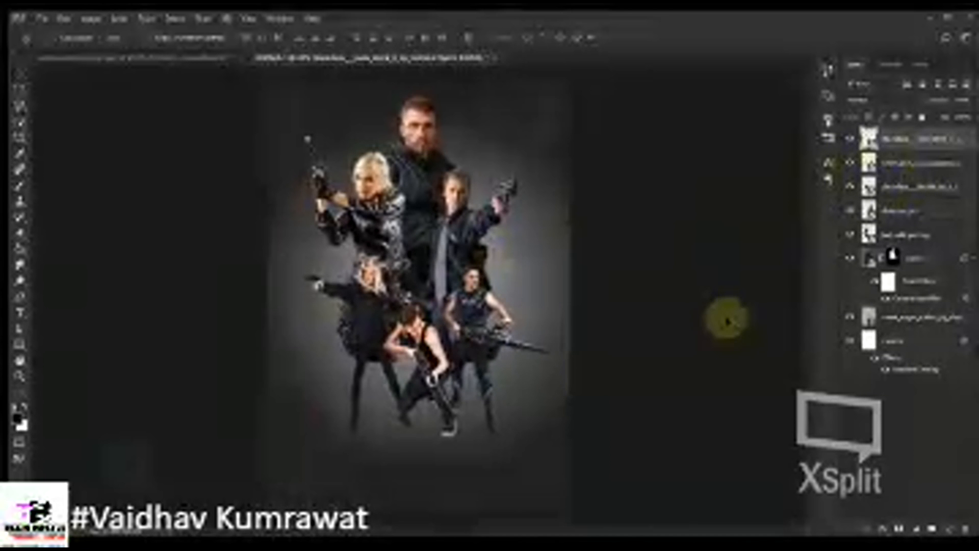
{"action": "scroll", "coordinate": [306, 348], "scroll_direction": "up", "scroll_amount": 1}
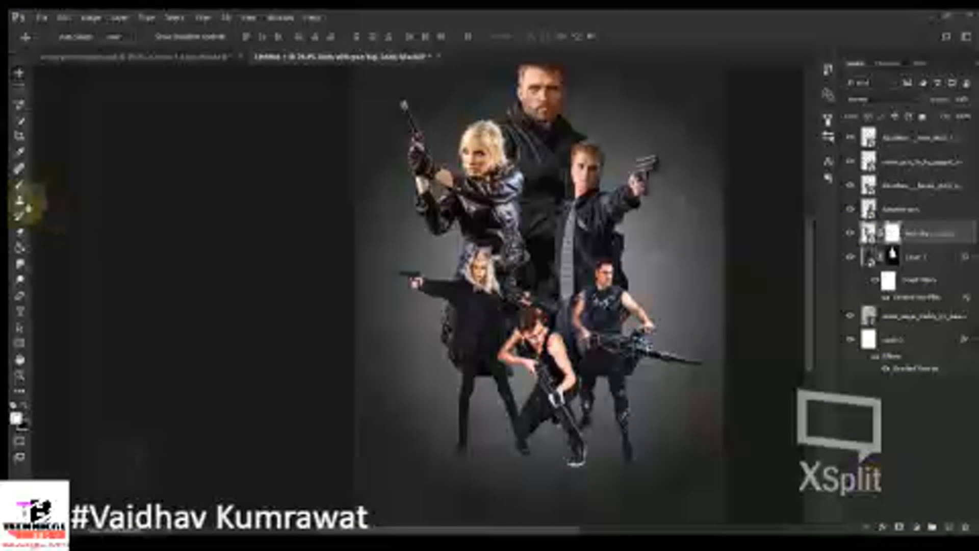
Paint black on the large blonde woman's layer mask to hide her lower body around the small blonde woman
{"action": "left_click", "coordinate": [21, 186]}
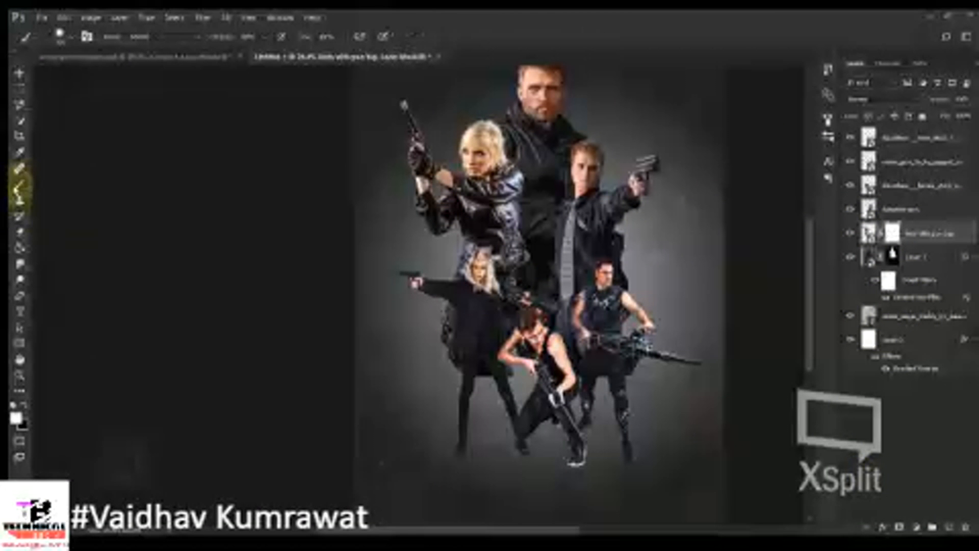
{"action": "scroll", "coordinate": [371, 369], "scroll_direction": "up", "scroll_amount": 4}
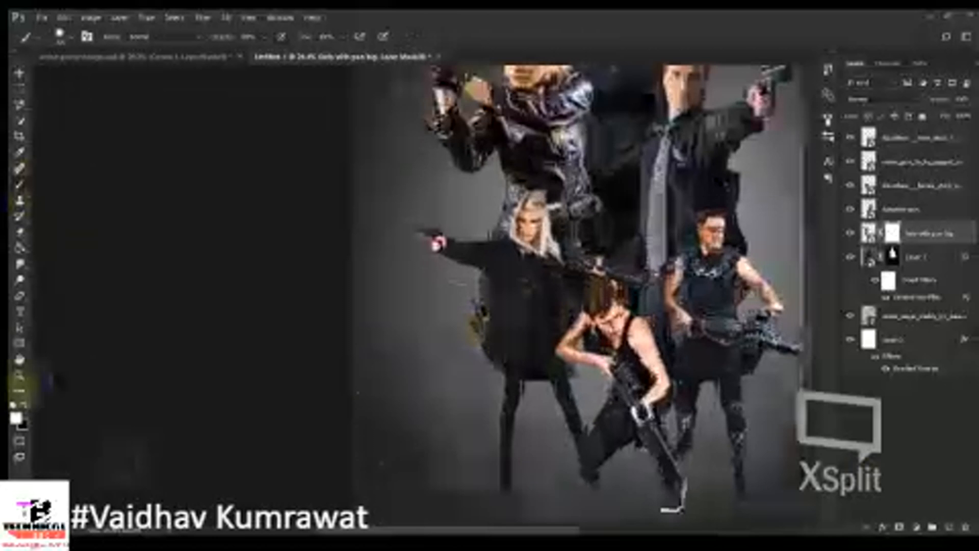
{"action": "left_click", "coordinate": [23, 405]}
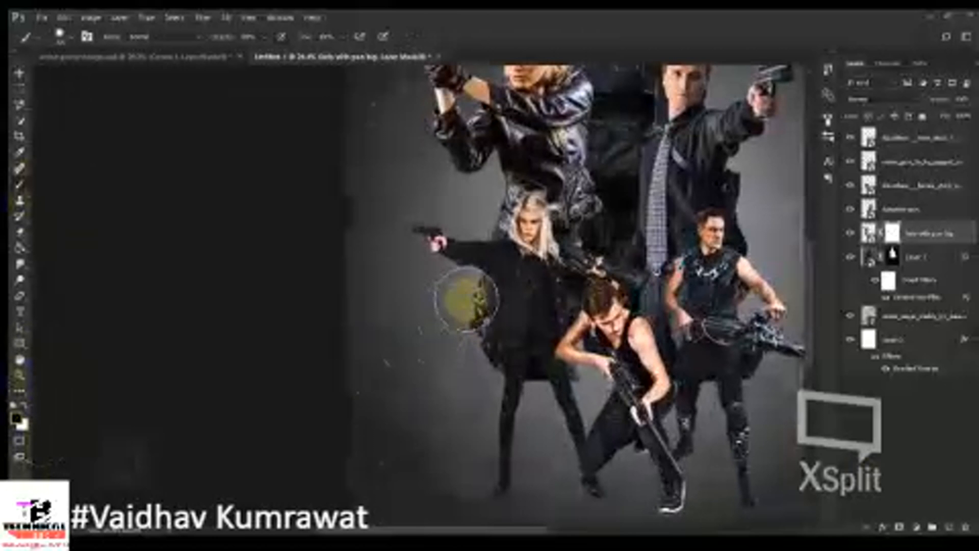
{"action": "left_click_drag", "start_coordinate": [512, 392], "coordinate": [561, 392]}
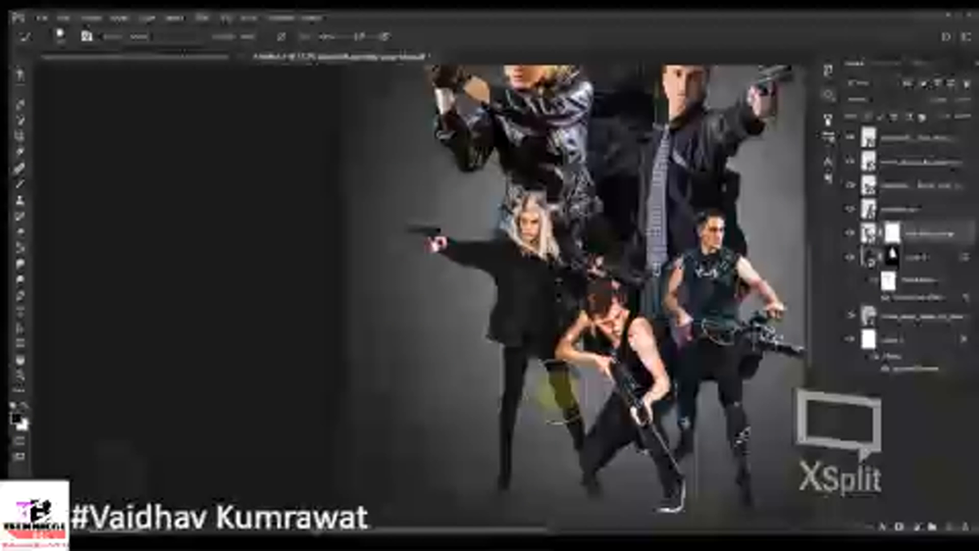
{"action": "scroll", "coordinate": [561, 392], "scroll_direction": "down", "scroll_amount": 4}
Compare the tall man's layer hidden and shown, and inspect the edges around the rifleman and detective up close
{"action": "key", "text": "alt+]"}
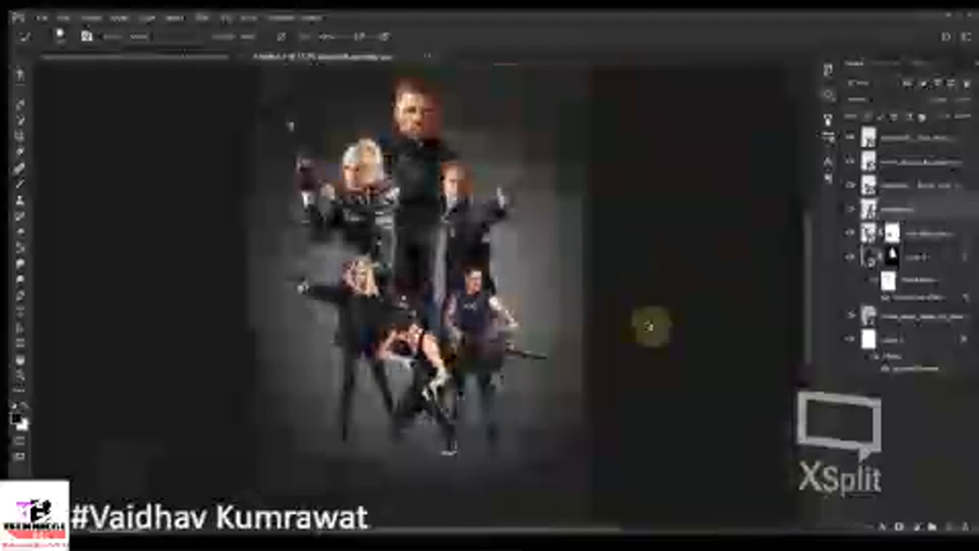
{"action": "left_click", "coordinate": [891, 235]}
{"action": "left_click", "coordinate": [892, 257]}
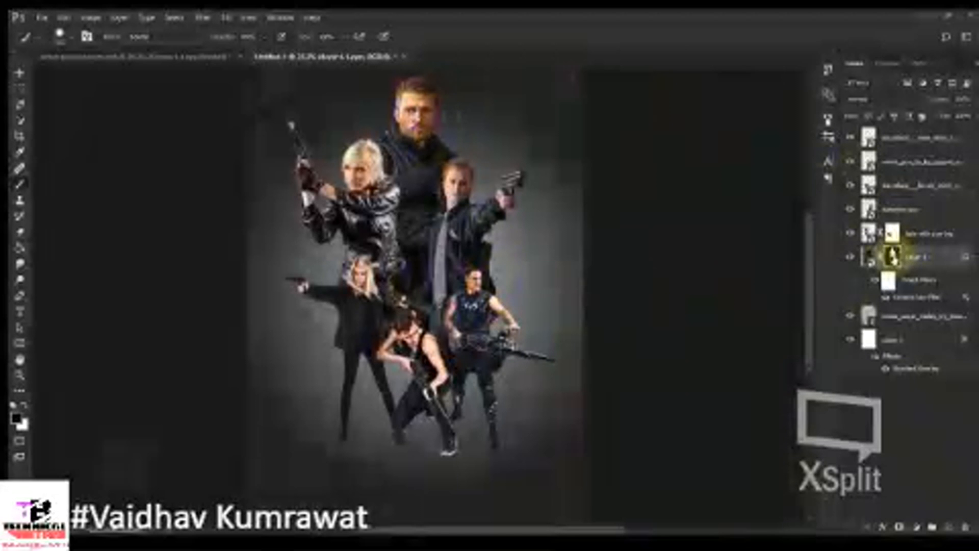
{"action": "left_click", "coordinate": [849, 258]}
{"action": "left_click", "coordinate": [850, 257]}
{"action": "scroll", "coordinate": [479, 325], "scroll_direction": "up", "scroll_amount": 5}
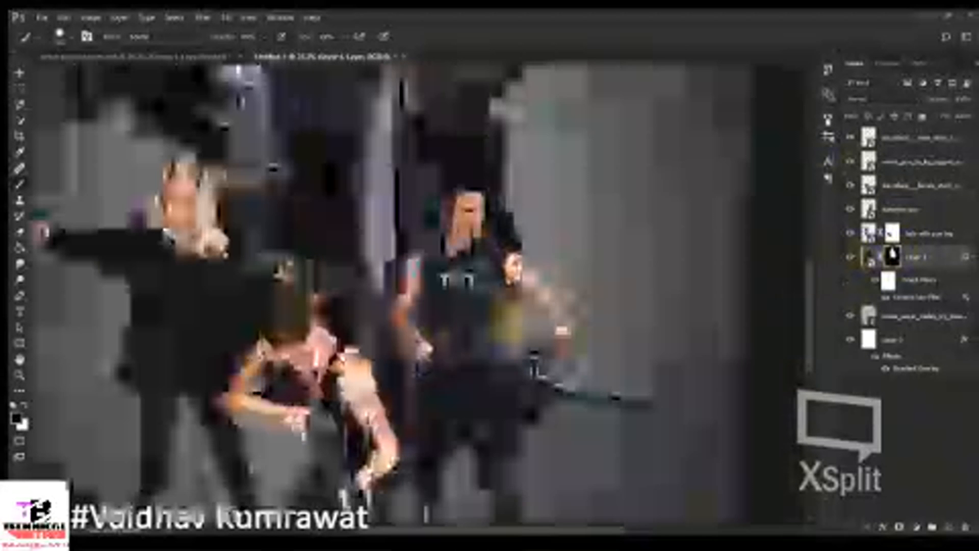
{"action": "scroll", "coordinate": [514, 320], "scroll_direction": "up", "scroll_amount": 2}
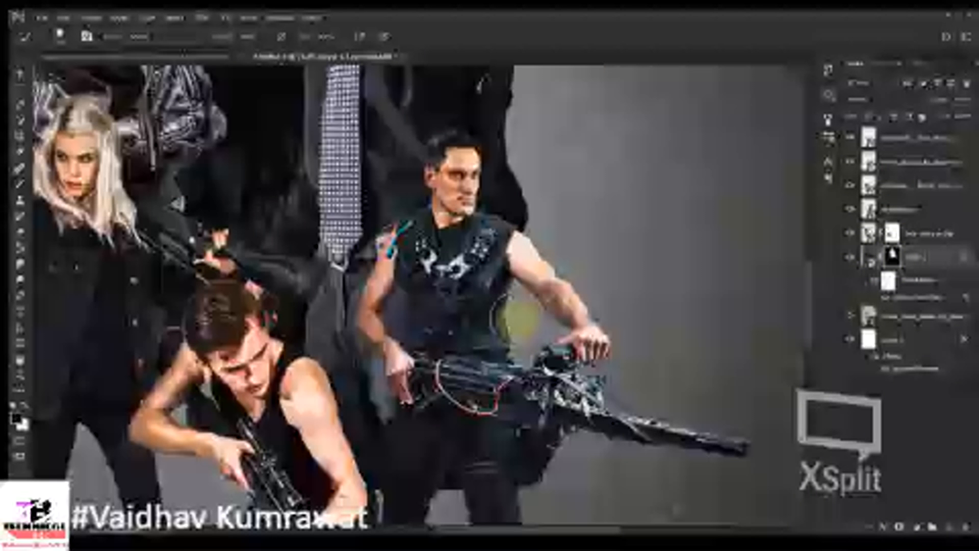
{"action": "scroll", "coordinate": [518, 318], "scroll_direction": "up", "scroll_amount": 4}
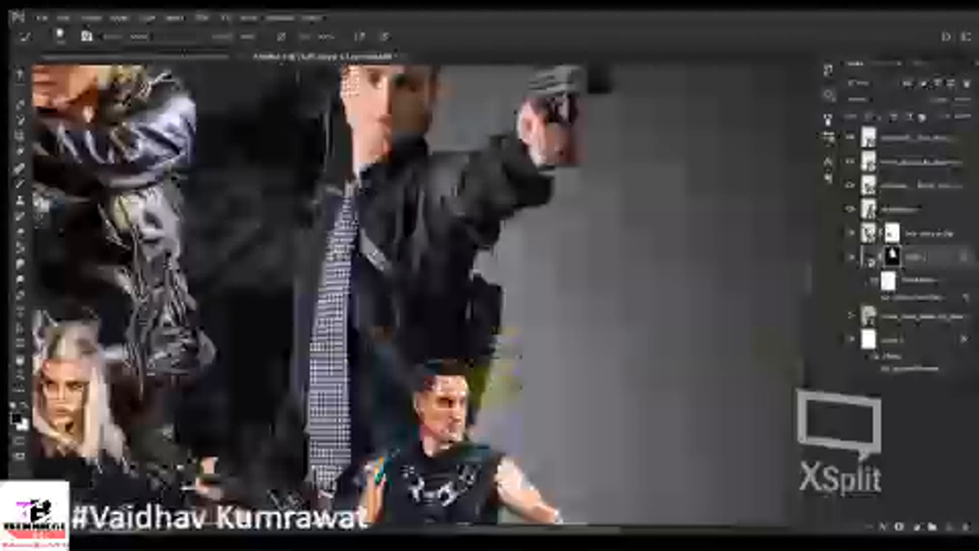
{"action": "scroll", "coordinate": [560, 280], "scroll_direction": "down", "scroll_amount": 7}
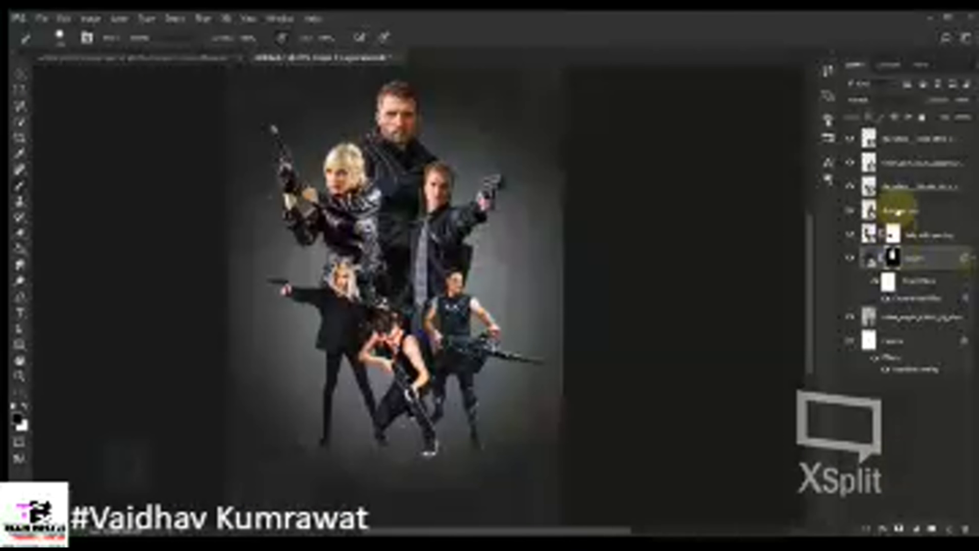
Add a layer mask to the detective and paint out his lower body around the rifleman's legs
{"action": "left_click", "coordinate": [850, 211]}
{"action": "left_click", "coordinate": [899, 526]}
{"action": "scroll", "coordinate": [445, 357], "scroll_direction": "up", "scroll_amount": 3}
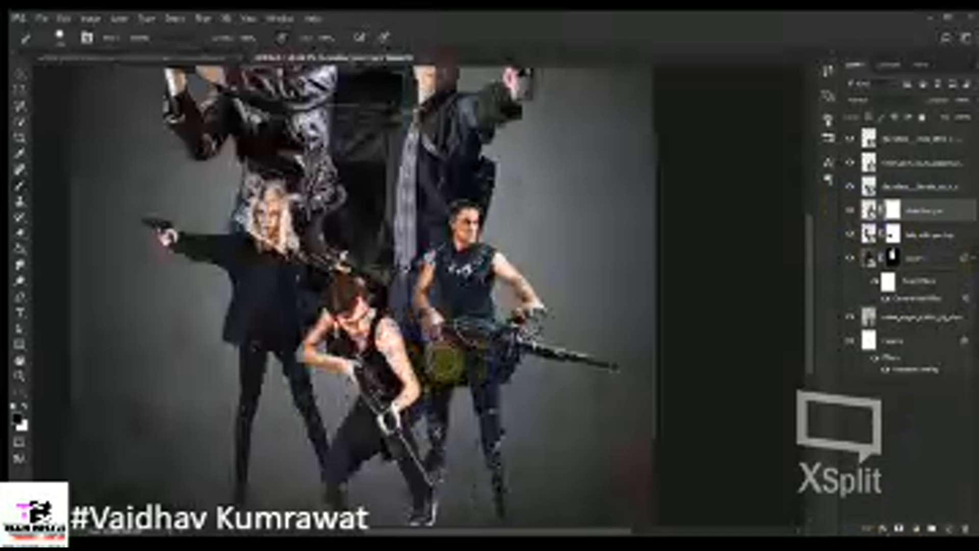
{"action": "scroll", "coordinate": [448, 375], "scroll_direction": "up", "scroll_amount": 3}
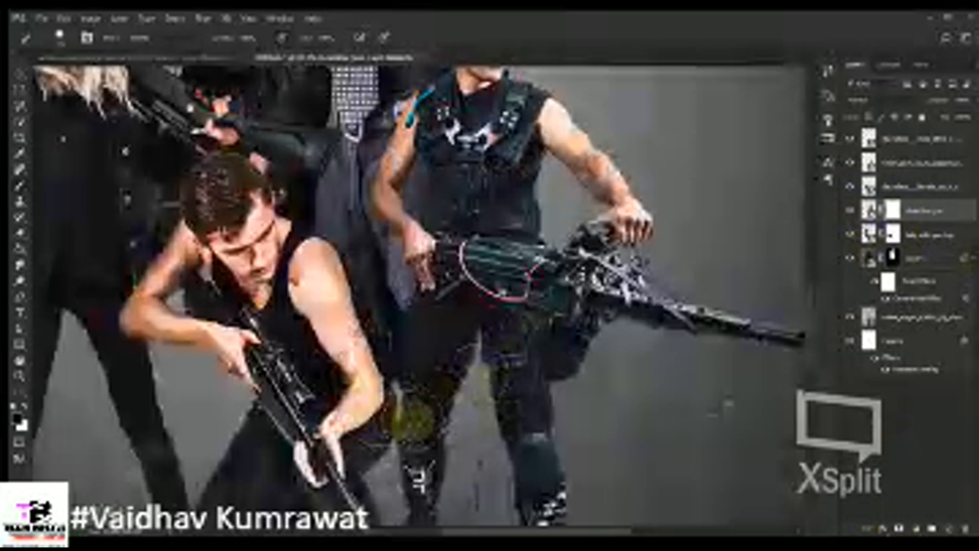
{"action": "scroll", "coordinate": [388, 426], "scroll_direction": "down", "scroll_amount": 3}
{"action": "scroll", "coordinate": [392, 418], "scroll_direction": "down", "scroll_amount": 3}
{"action": "key", "text": "v"}
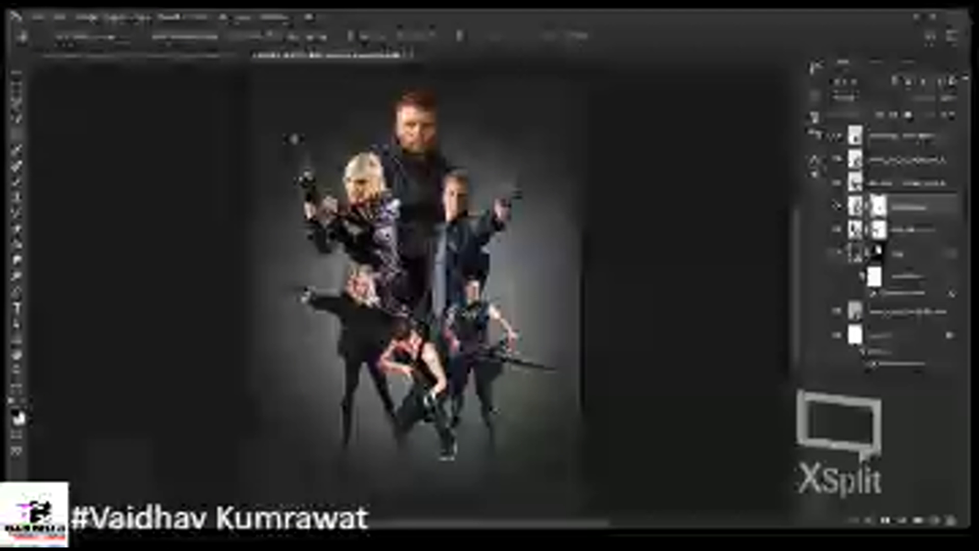
Choose a splatter tip from the brush presets for the Brush tool
{"action": "left_click", "coordinate": [61, 36]}
{"action": "left_click_drag", "start_coordinate": [228, 178], "coordinate": [225, 333]}
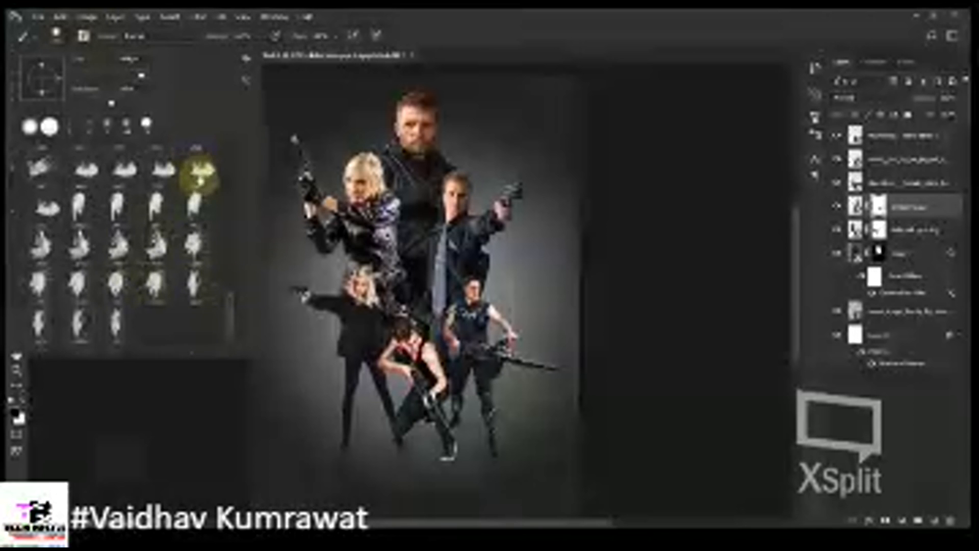
{"action": "scroll", "coordinate": [227, 276], "scroll_direction": "up", "scroll_amount": 5}
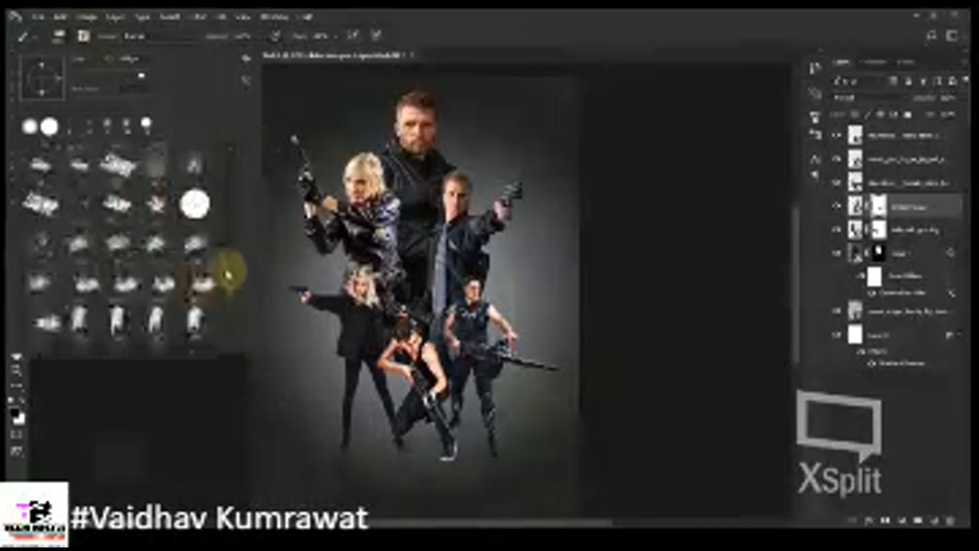
{"action": "left_click", "coordinate": [193, 241]}
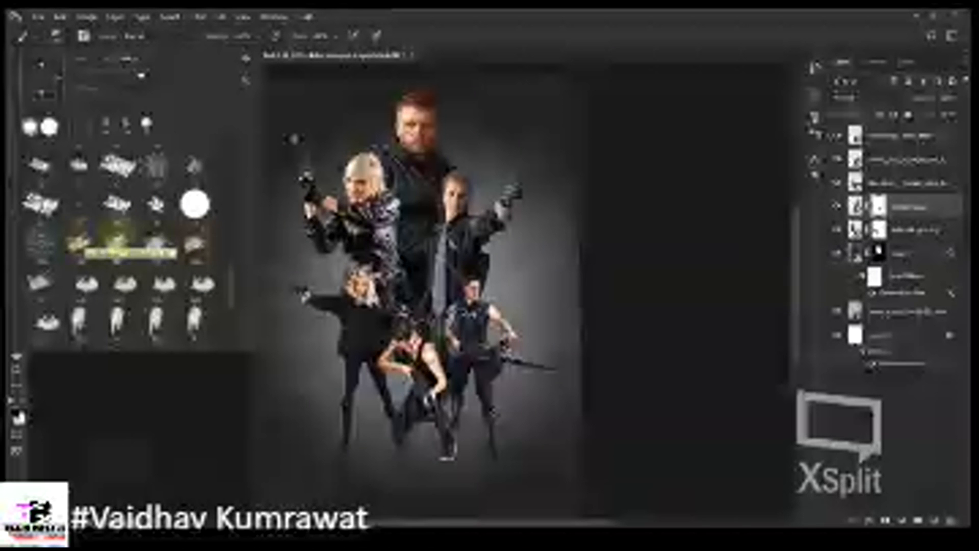
{"action": "left_click", "coordinate": [526, 13]}
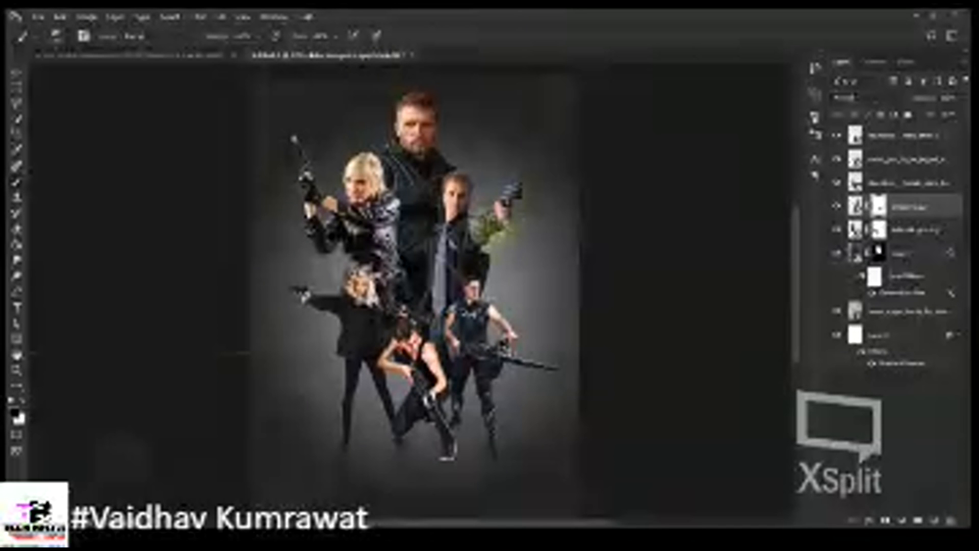
Pick a bright red foreground colour while the detective's mask is active
{"action": "left_click", "coordinate": [15, 412]}
{"action": "left_click", "coordinate": [653, 283]}
{"action": "left_click", "coordinate": [658, 268]}
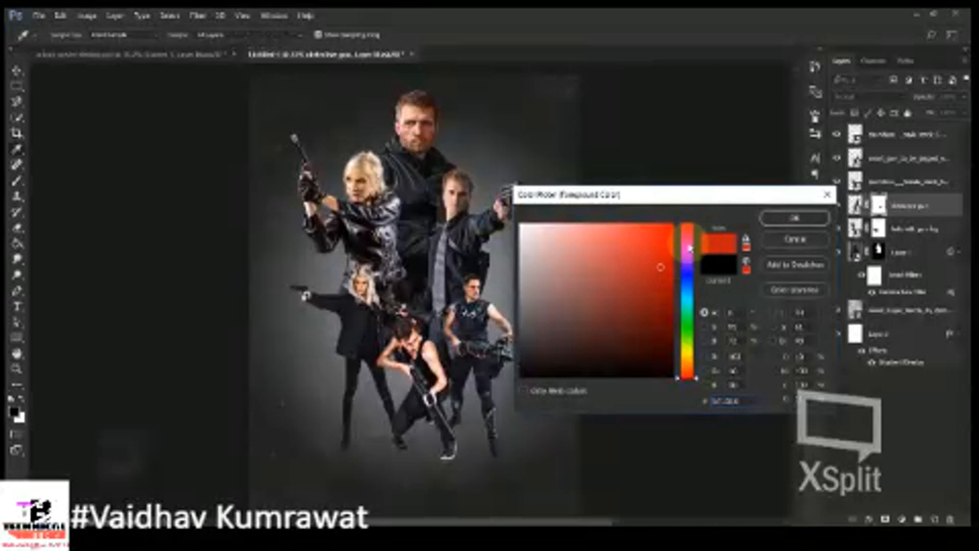
{"action": "left_click", "coordinate": [787, 219]}
Place the new empty layer below all the characters and set the foreground colour to bright red
{"action": "key", "text": "b"}
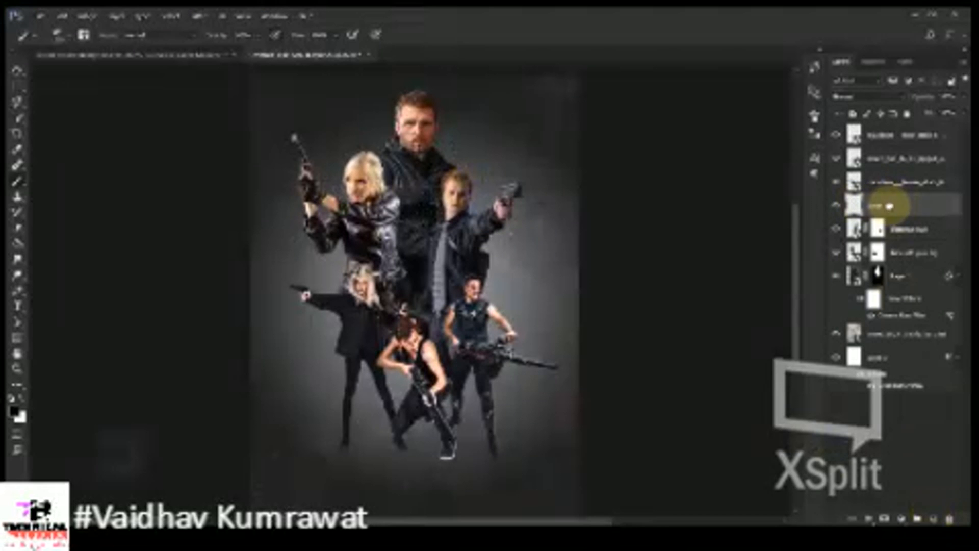
{"action": "left_click_drag", "start_coordinate": [890, 205], "coordinate": [875, 308]}
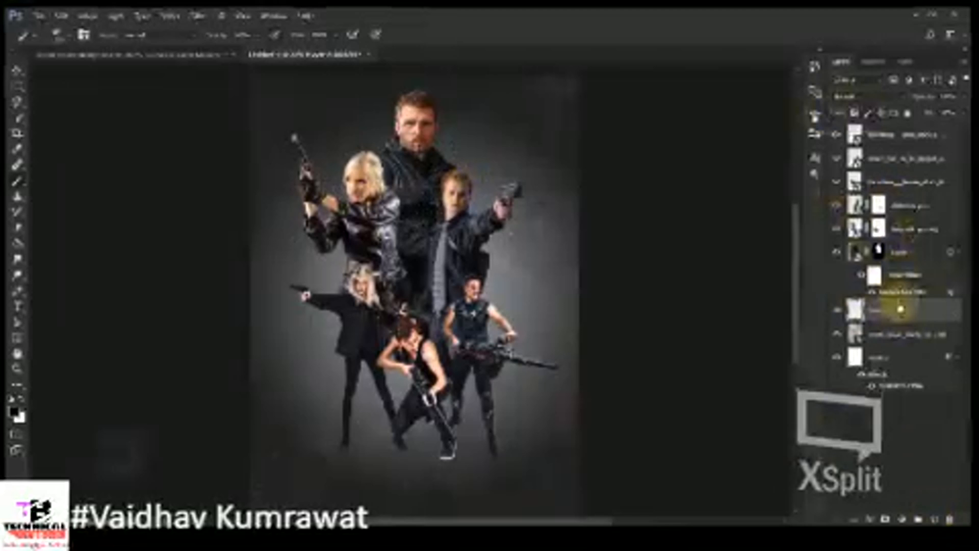
{"action": "left_click_drag", "start_coordinate": [900, 309], "coordinate": [714, 260]}
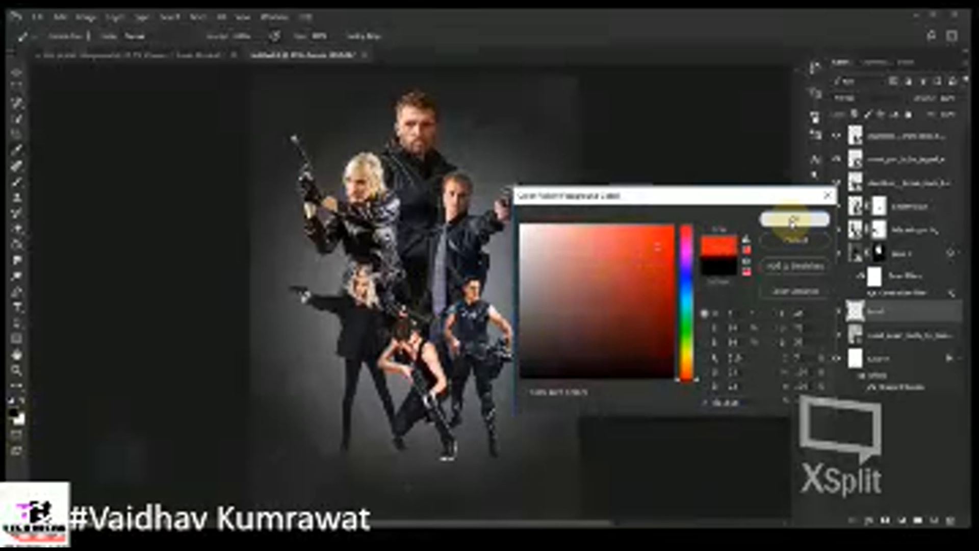
{"action": "left_click", "coordinate": [792, 220]}
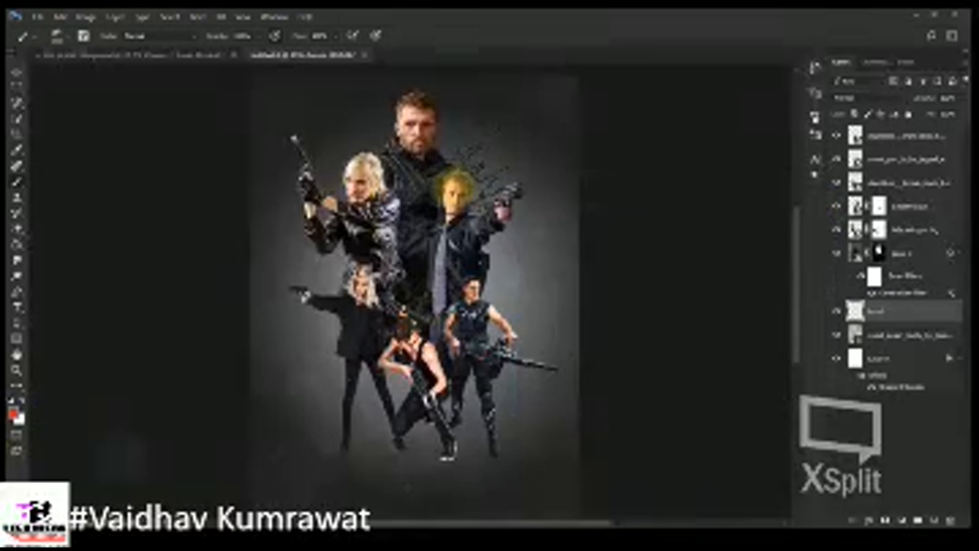
Stamp red splatters behind both shoulders of the tall man, using a different splatter brush tip for the second side
{"action": "left_click", "coordinate": [459, 183]}
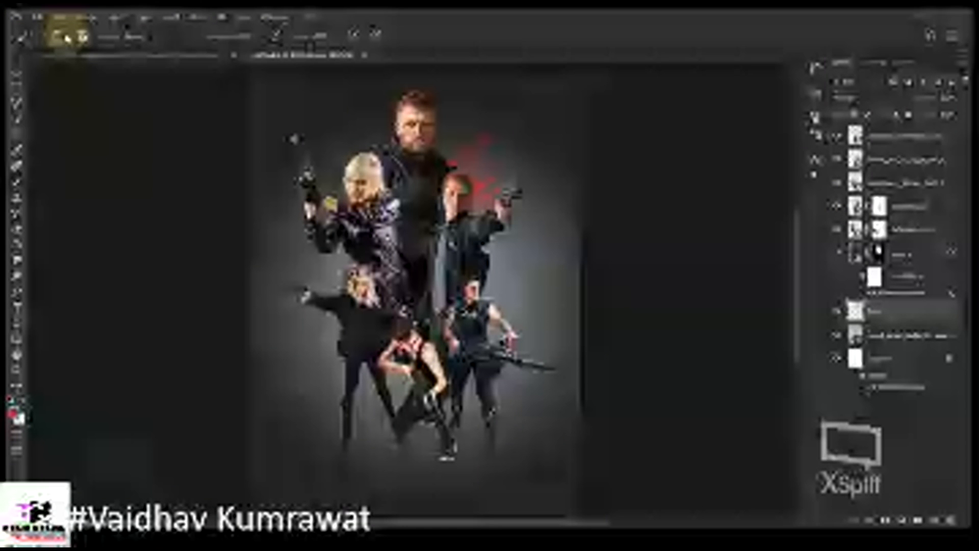
{"action": "left_click", "coordinate": [62, 36]}
{"action": "left_click", "coordinate": [197, 283]}
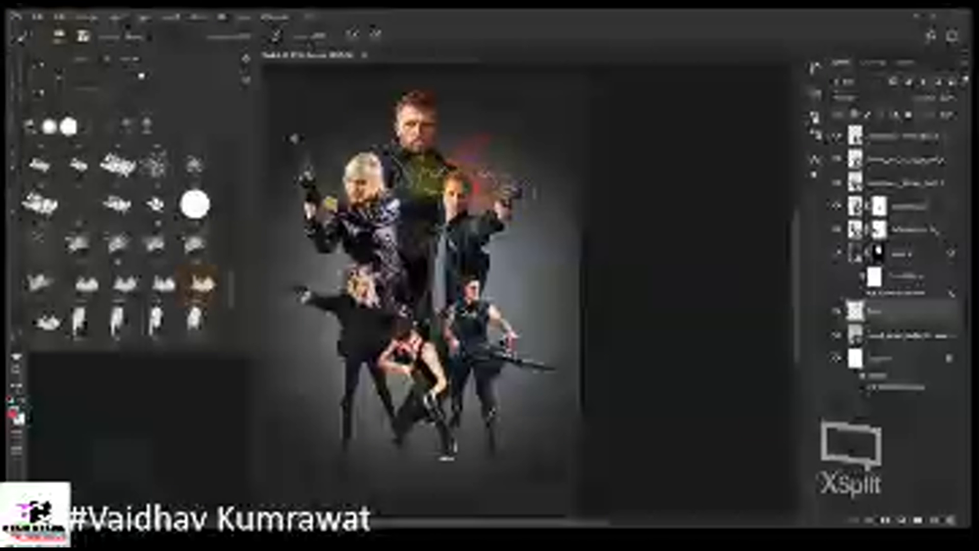
{"action": "left_click", "coordinate": [399, 188]}
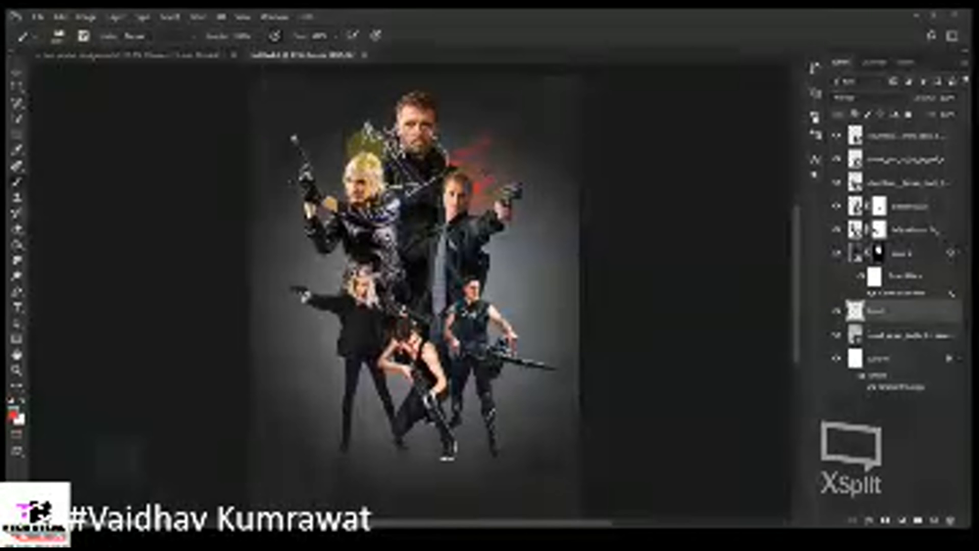
{"action": "left_click", "coordinate": [379, 143]}
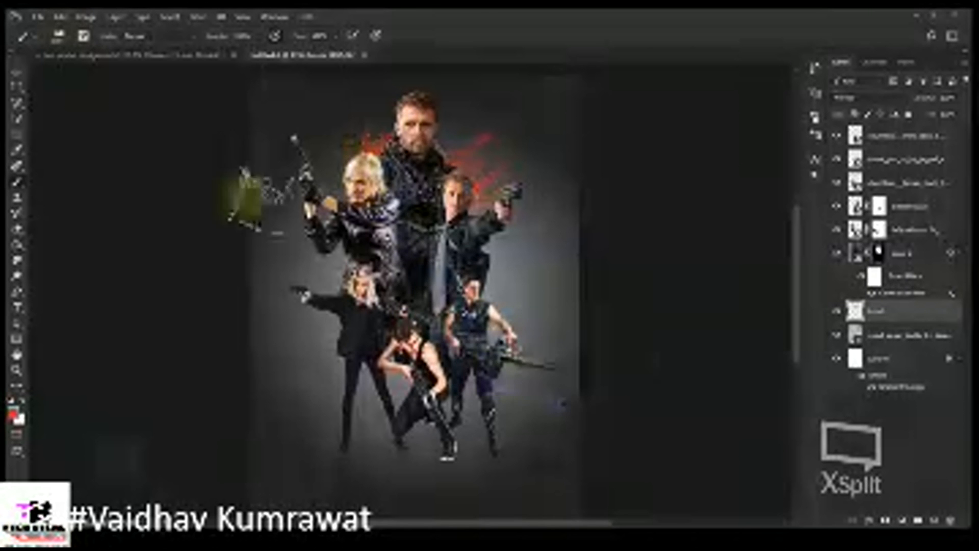
Stamp a red splatter behind the head of the small blonde woman
{"action": "left_click", "coordinate": [57, 36]}
{"action": "key", "text": "Return"}
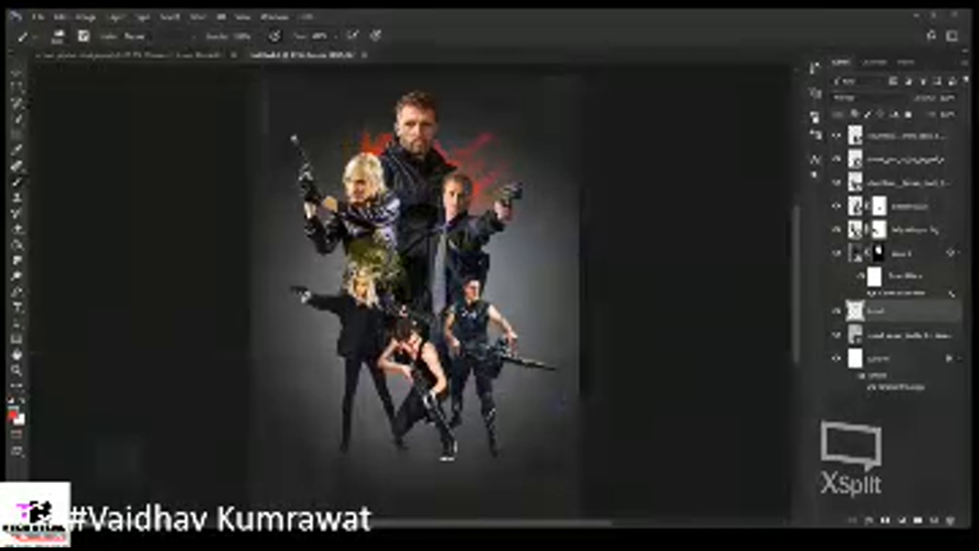
{"action": "left_click", "coordinate": [376, 274]}
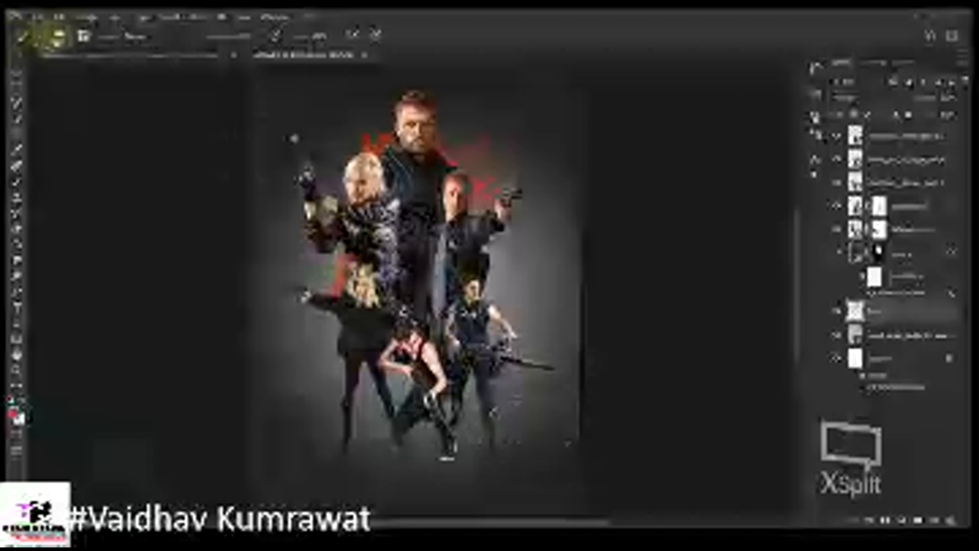
Choose another splatter brush tip and adjust its tip shape in the brush settings
{"action": "left_click", "coordinate": [57, 36]}
{"action": "scroll", "coordinate": [204, 306], "scroll_direction": "up", "scroll_amount": 2}
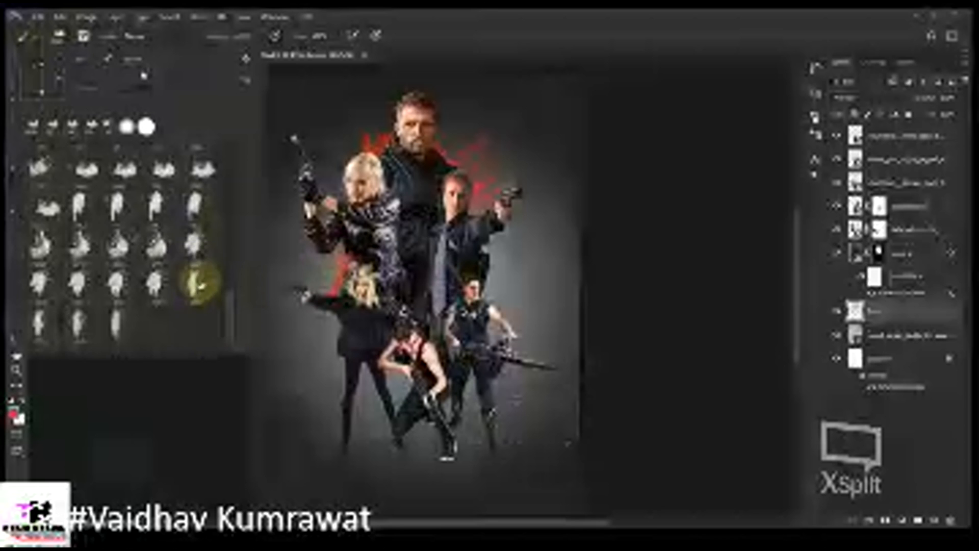
{"action": "left_click", "coordinate": [154, 284]}
{"action": "left_click", "coordinate": [475, 14]}
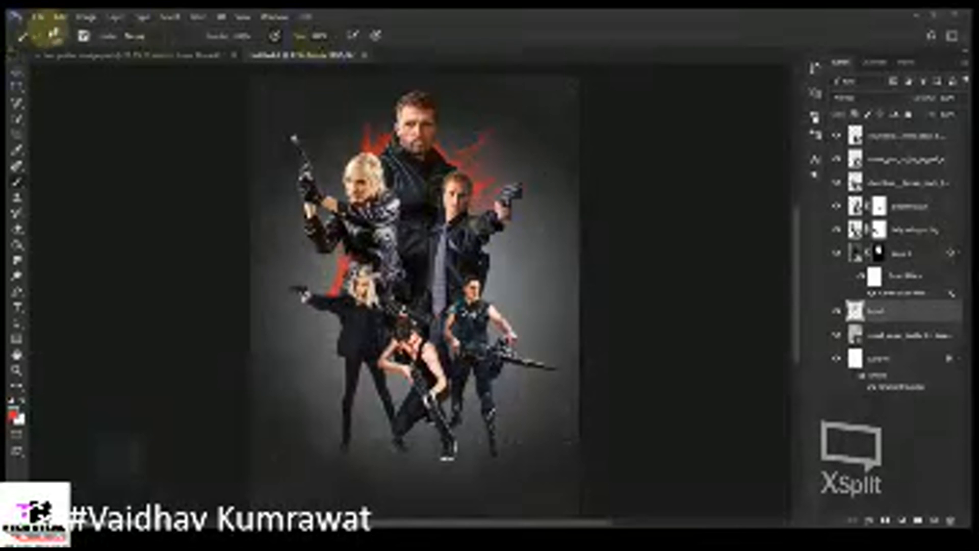
{"action": "left_click", "coordinate": [83, 36]}
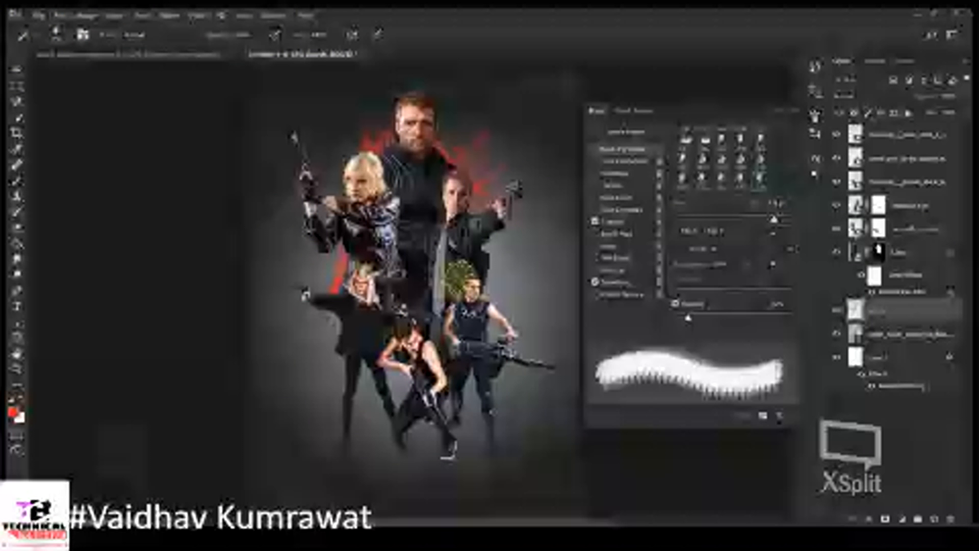
{"action": "left_click", "coordinate": [786, 263]}
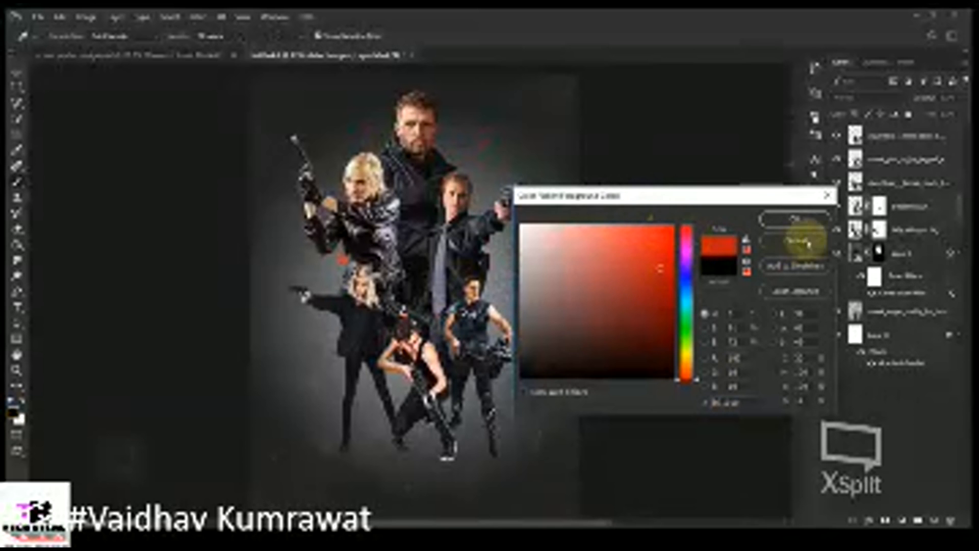
Add a layer named brush directly beneath all the characters and set the foreground colour to bright red
{"action": "left_click", "coordinate": [791, 220]}
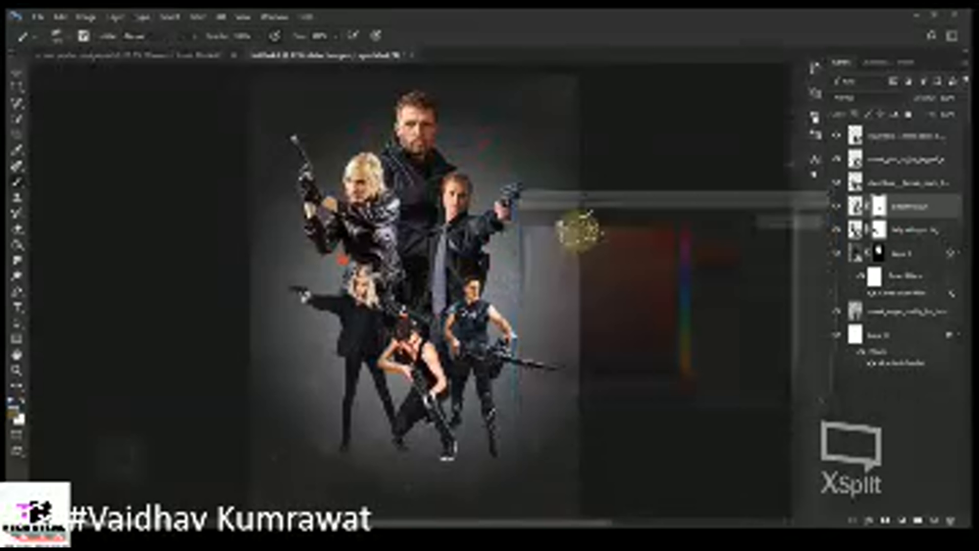
{"action": "left_click", "coordinate": [936, 519]}
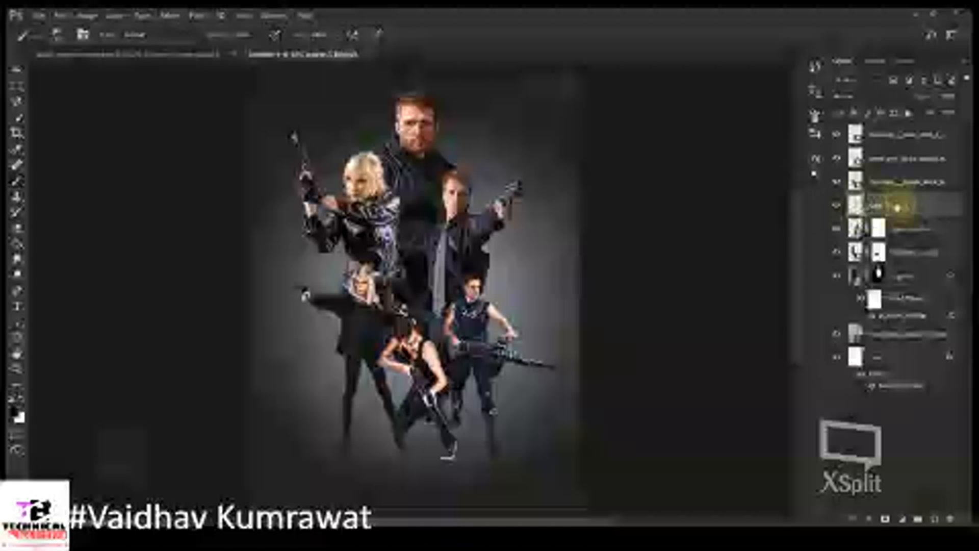
{"action": "left_click_drag", "start_coordinate": [889, 211], "coordinate": [887, 309]}
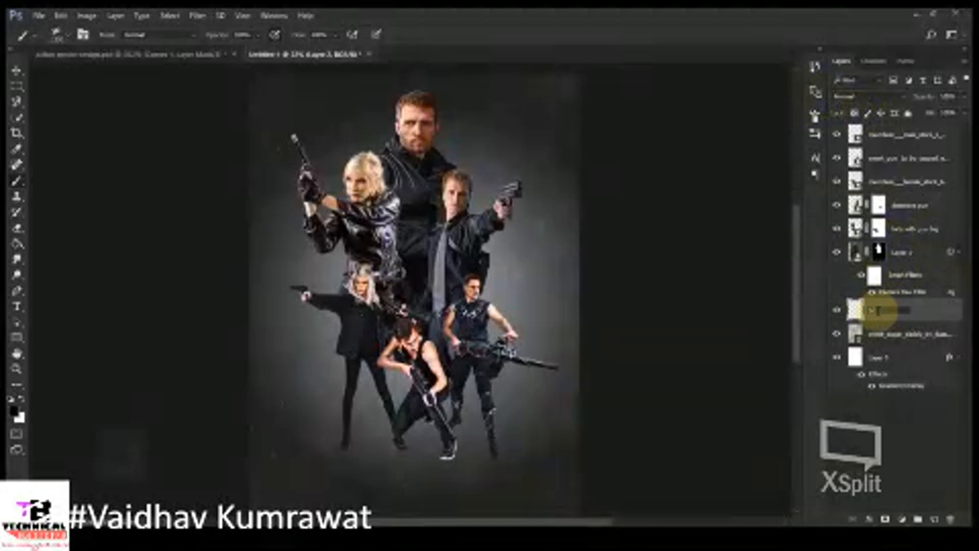
{"action": "left_click", "coordinate": [878, 310]}
{"action": "type", "text": "br"}
{"action": "type", "text": "ush"}
{"action": "key", "text": "Return"}
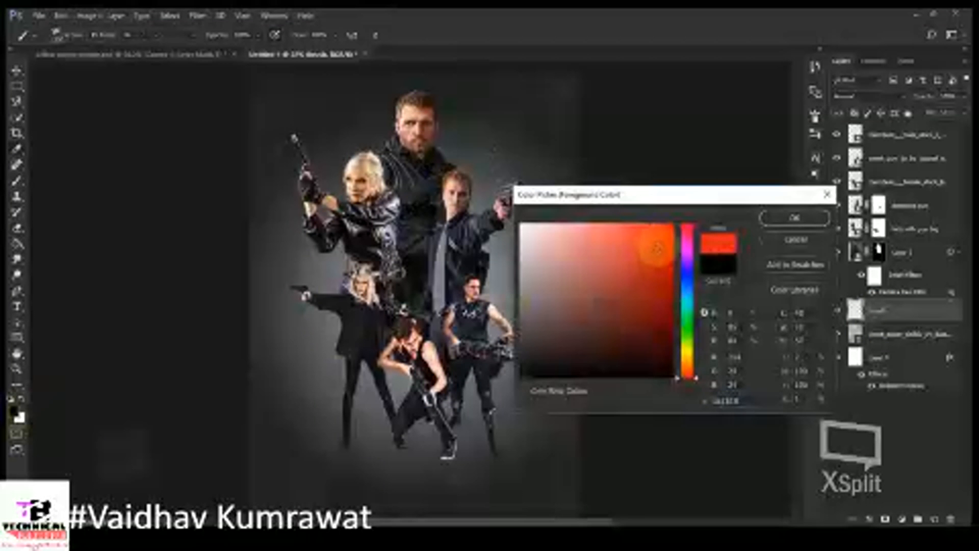
{"action": "left_click", "coordinate": [793, 219]}
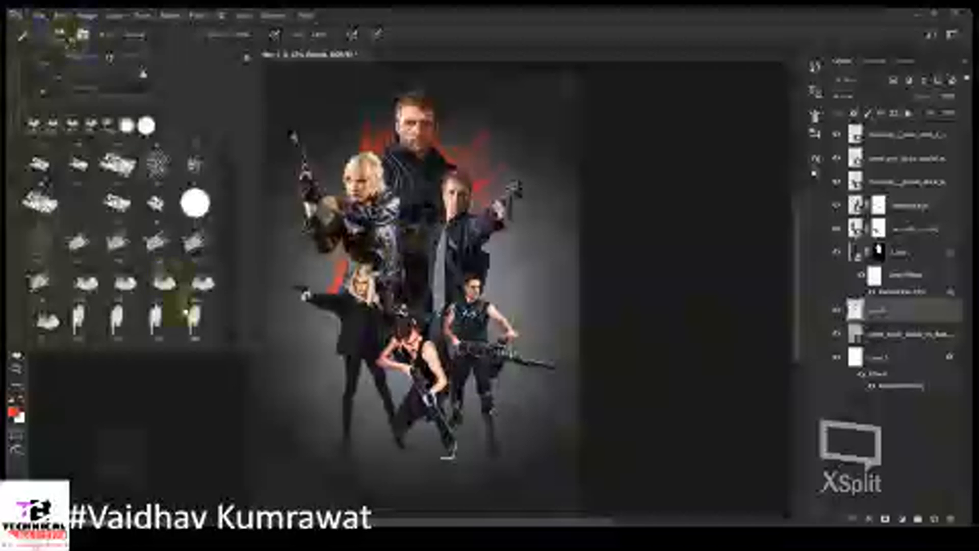
Enlarge and rotate another splatter brush tip and stamp a red splatter behind the small blonde woman's legs
{"action": "left_click_drag", "start_coordinate": [233, 280], "coordinate": [228, 315]}
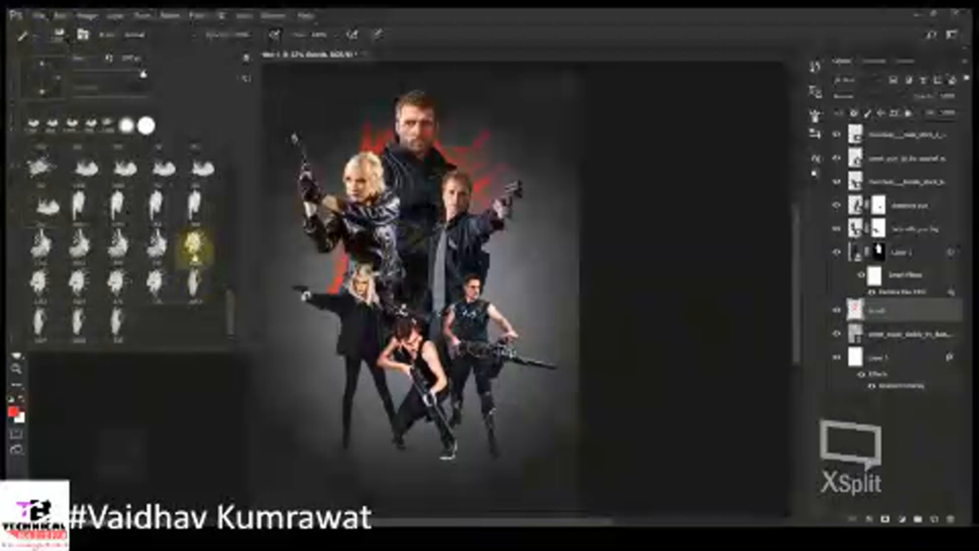
{"action": "left_click", "coordinate": [476, 13]}
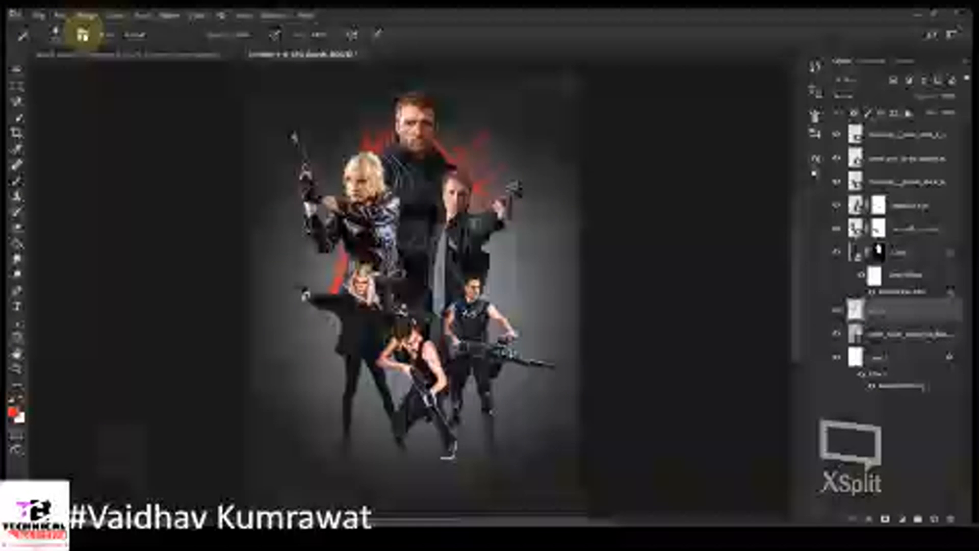
{"action": "left_click", "coordinate": [82, 34]}
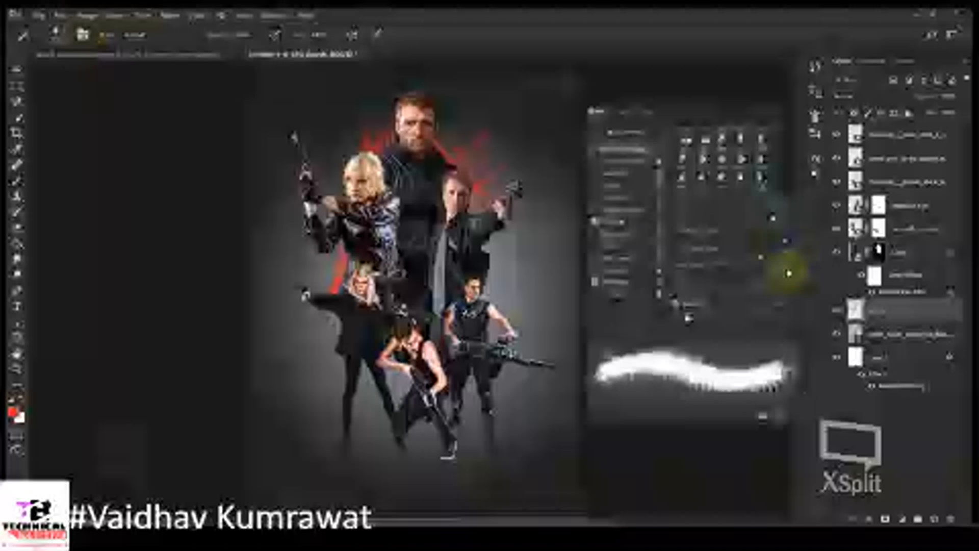
{"action": "left_click_drag", "start_coordinate": [788, 267], "coordinate": [788, 261]}
{"action": "key", "text": "]"}
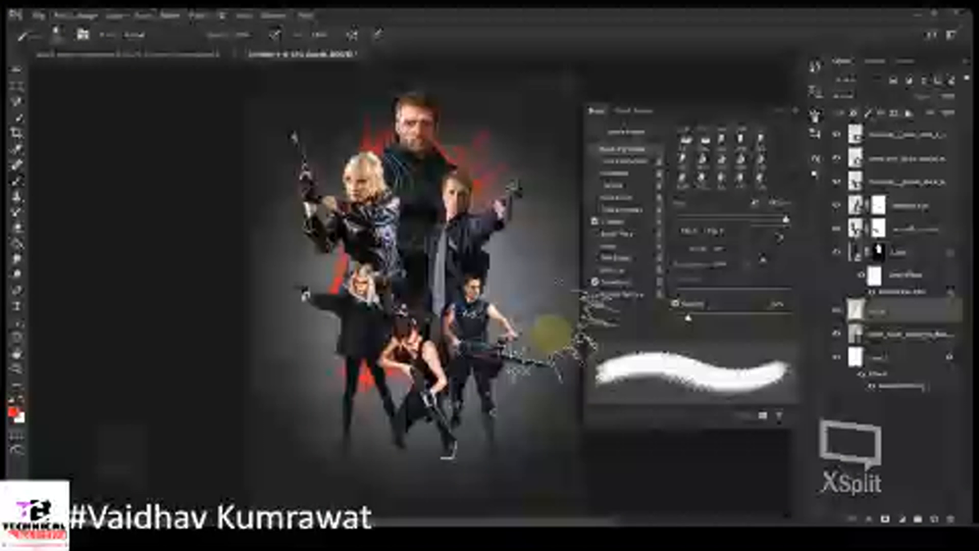
Stamp a red splatter below the detective's gun arm, behind the character holding the rifle
{"action": "key", "text": "F5"}
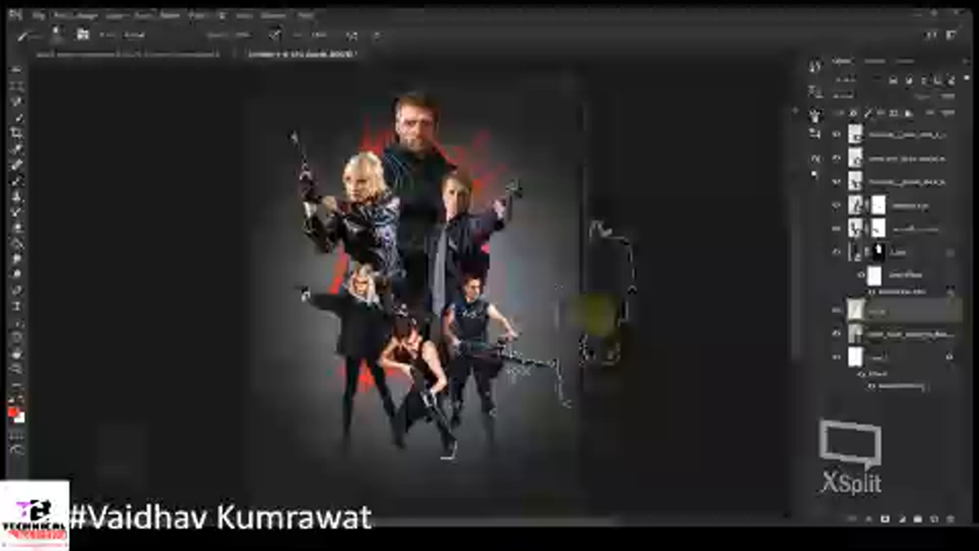
{"action": "scroll", "coordinate": [489, 283], "scroll_direction": "up", "scroll_amount": 3}
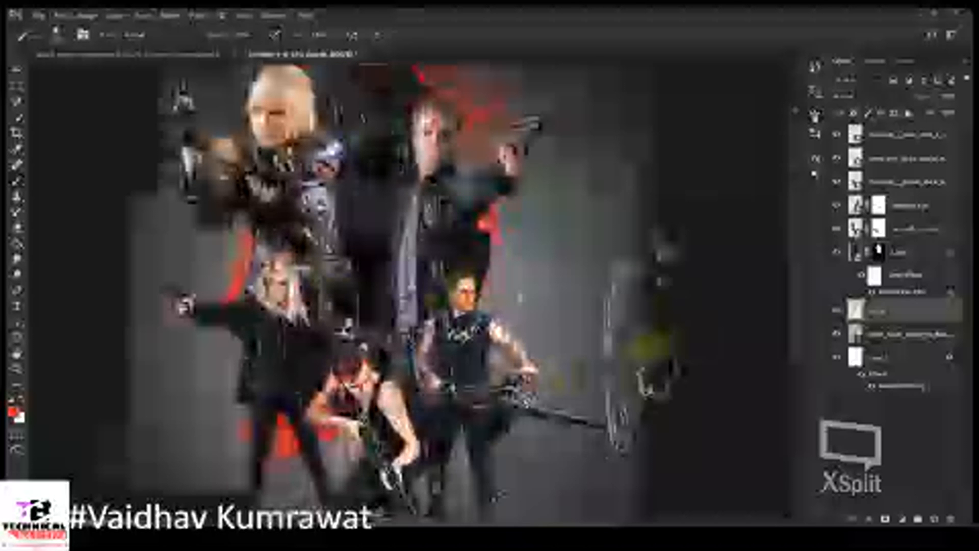
{"action": "scroll", "coordinate": [590, 306], "scroll_direction": "down", "scroll_amount": 4}
{"action": "key", "text": "F5"}
{"action": "scroll", "coordinate": [479, 290], "scroll_direction": "up", "scroll_amount": 3}
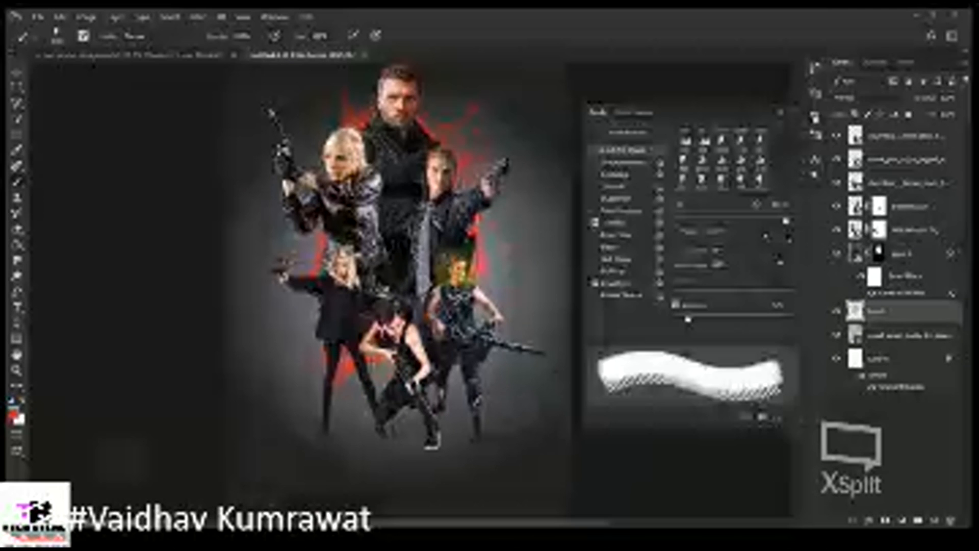
{"action": "key", "text": "F5"}
{"action": "scroll", "coordinate": [477, 286], "scroll_direction": "down", "scroll_amount": 2}
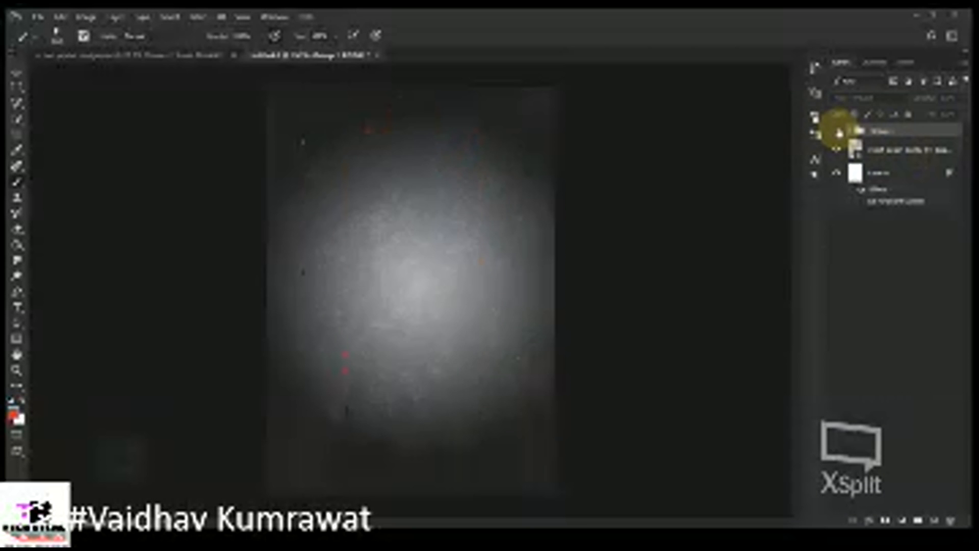
Show the hidden group of characters and splatters again and move it slightly lower on the poster
{"action": "left_click", "coordinate": [838, 131]}
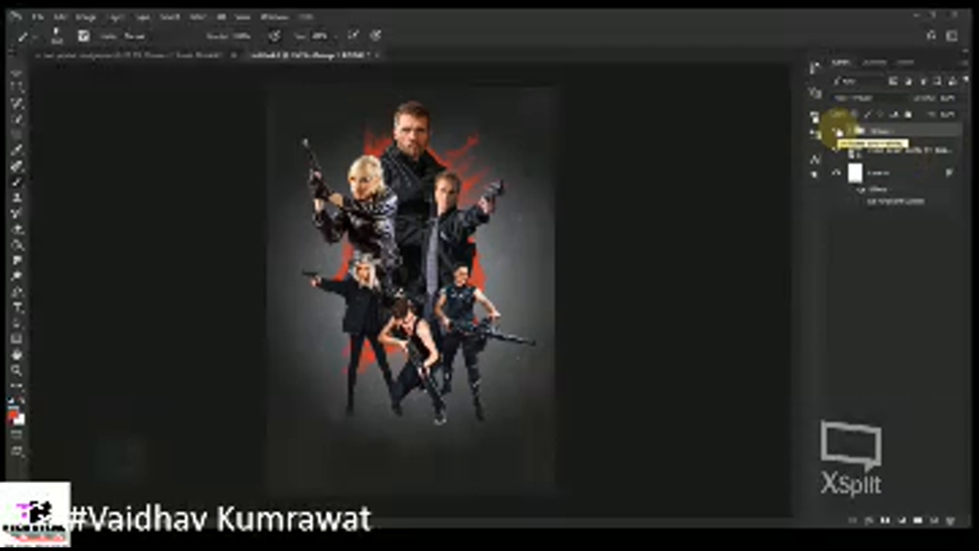
{"action": "left_click", "coordinate": [17, 77]}
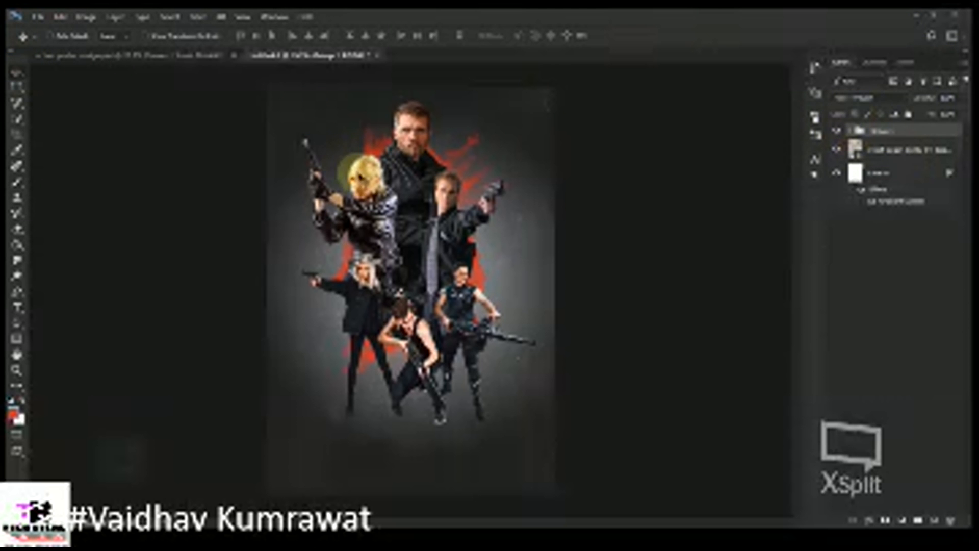
{"action": "left_click_drag", "start_coordinate": [403, 185], "coordinate": [412, 198]}
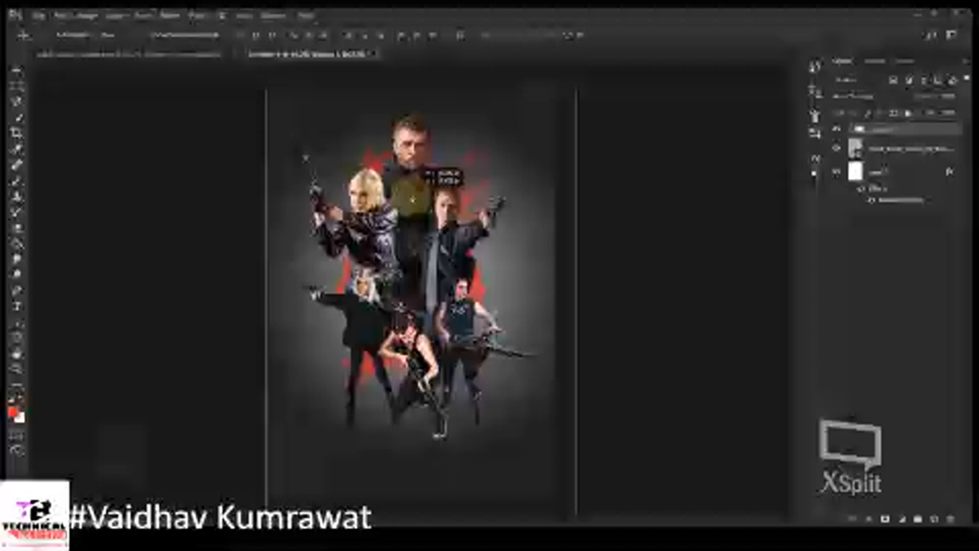
Fine-tune the character group's size with Free Transform and nudge its horizontal position on the poster
{"action": "key", "text": "ctrl+t"}
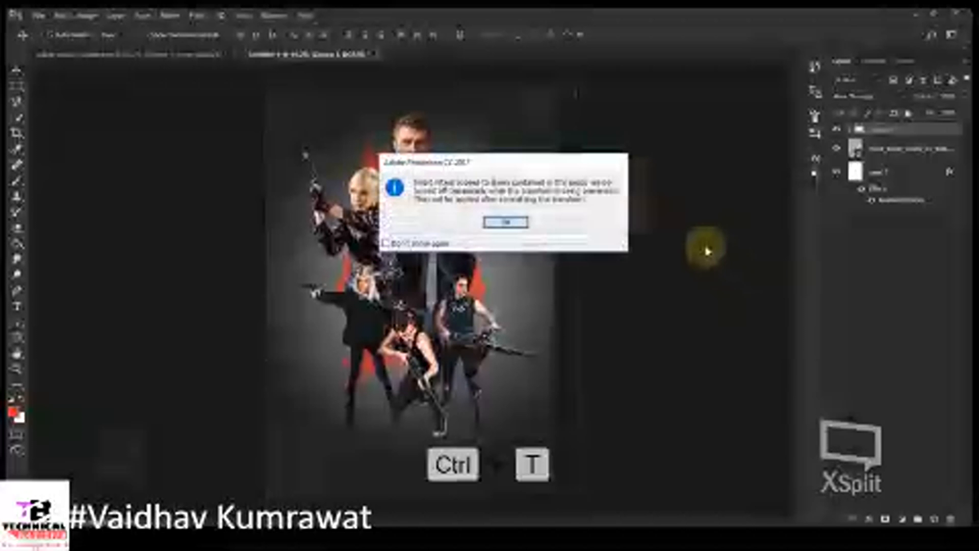
{"action": "key", "text": "Return"}
{"action": "mouse_move", "coordinate": [577, 95]}
{"action": "left_mouse_down"}
{"action": "mouse_move", "coordinate": [559, 120]}
{"action": "mouse_move", "coordinate": [581, 100]}
{"action": "left_mouse_up"}
{"action": "left_click", "coordinate": [503, 30]}
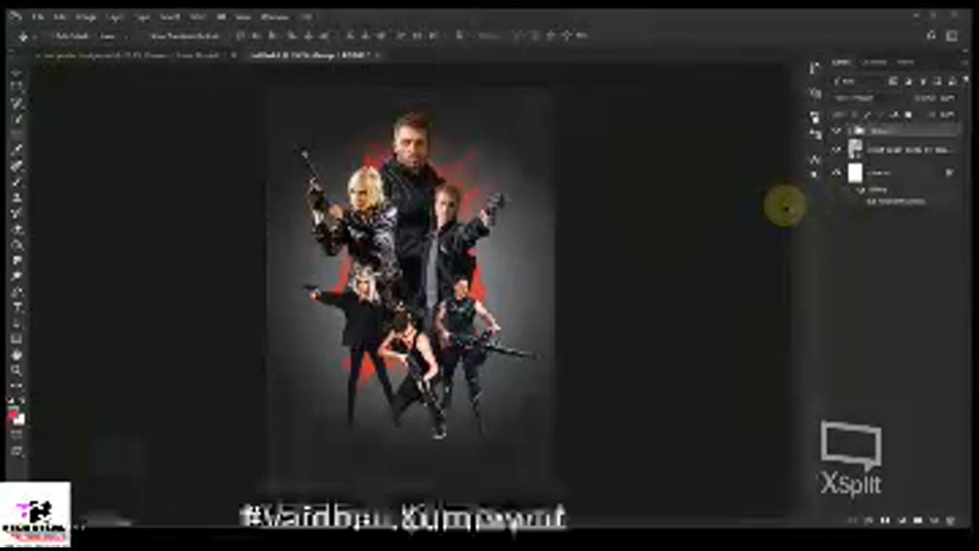
{"action": "key", "text": "Right"}
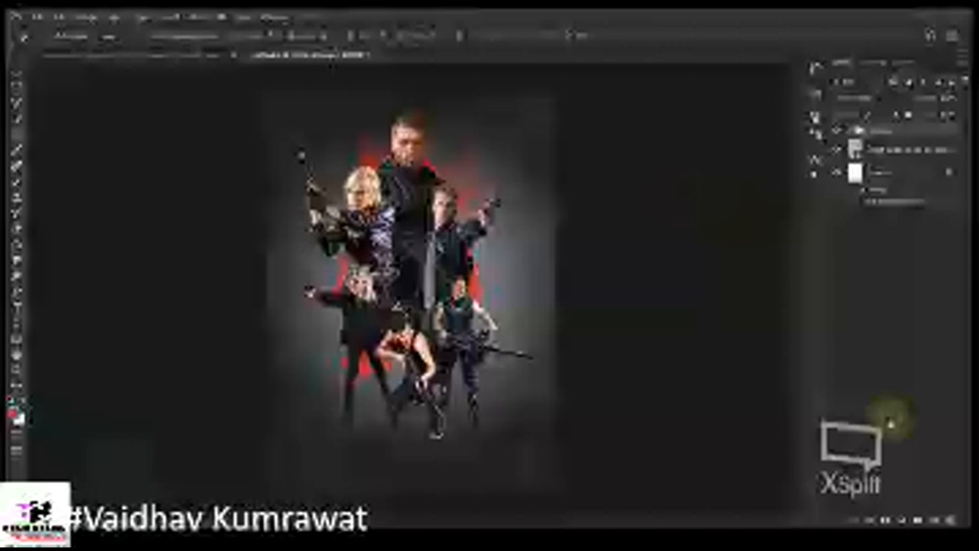
{"action": "key", "text": "Left"}
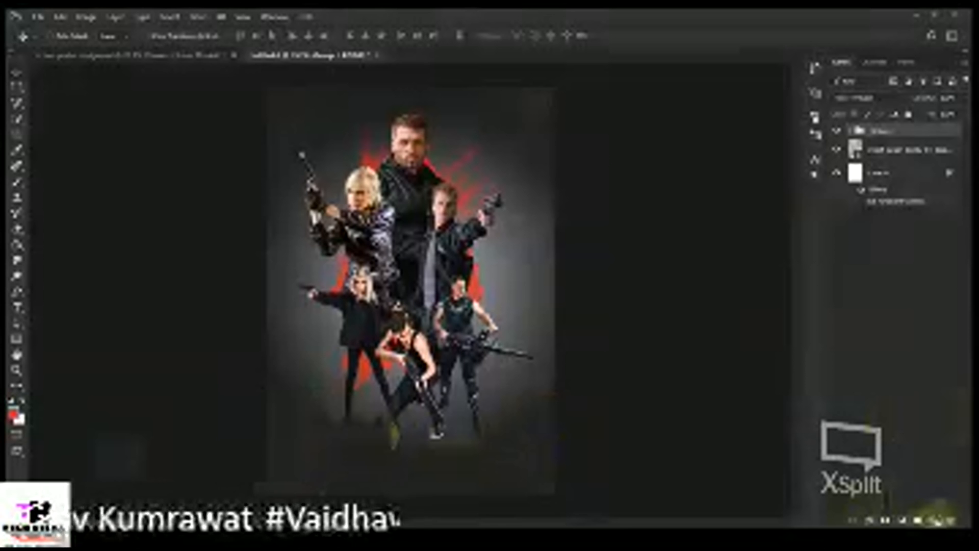
Add a layer above the character group and paint a straight black band across the poster's bottom with a soft round brush
{"action": "left_click", "coordinate": [936, 521]}
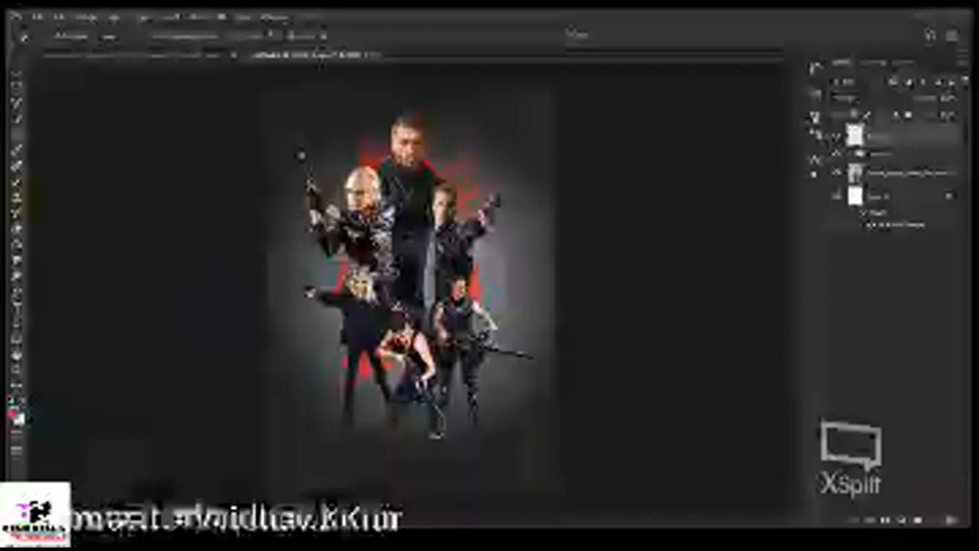
{"action": "left_click", "coordinate": [18, 192]}
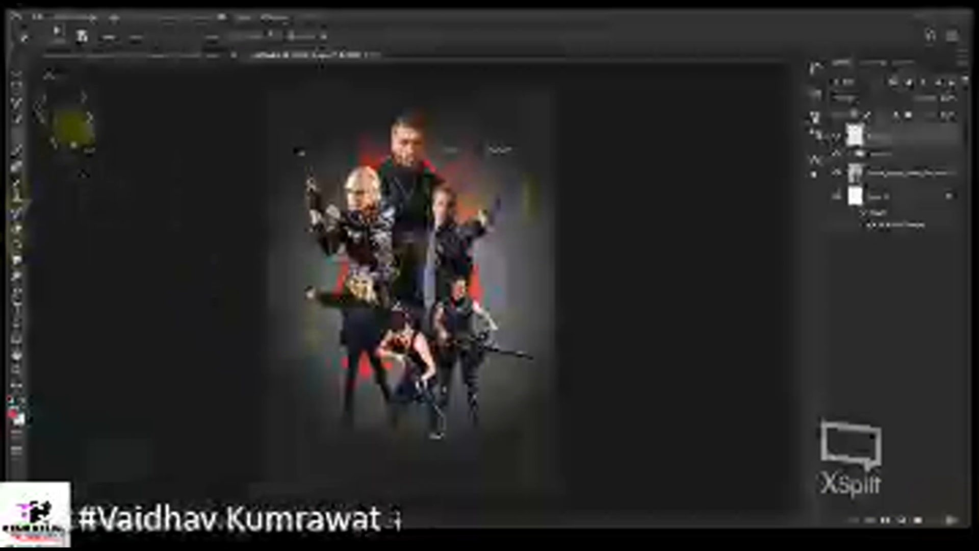
{"action": "left_click", "coordinate": [77, 37]}
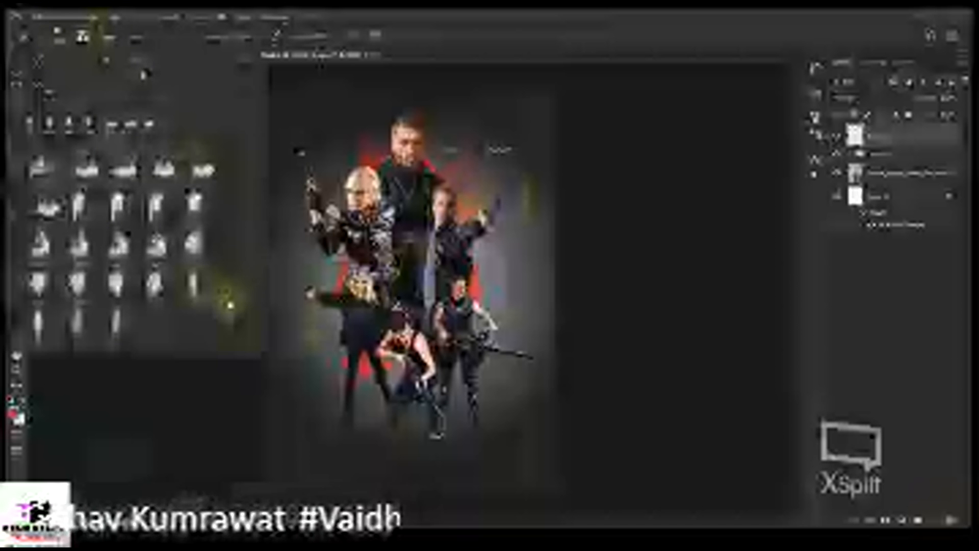
{"action": "left_click", "coordinate": [41, 162]}
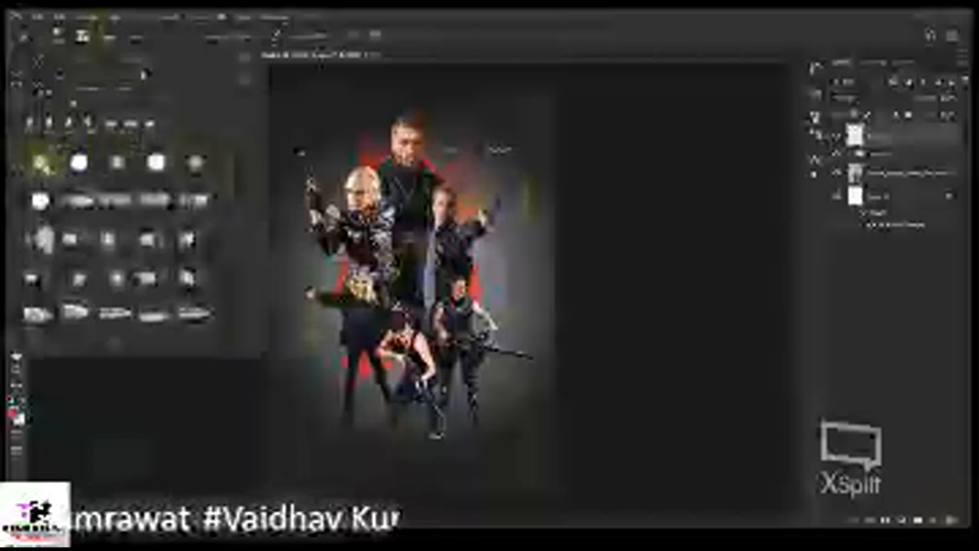
{"action": "left_click", "coordinate": [408, 16]}
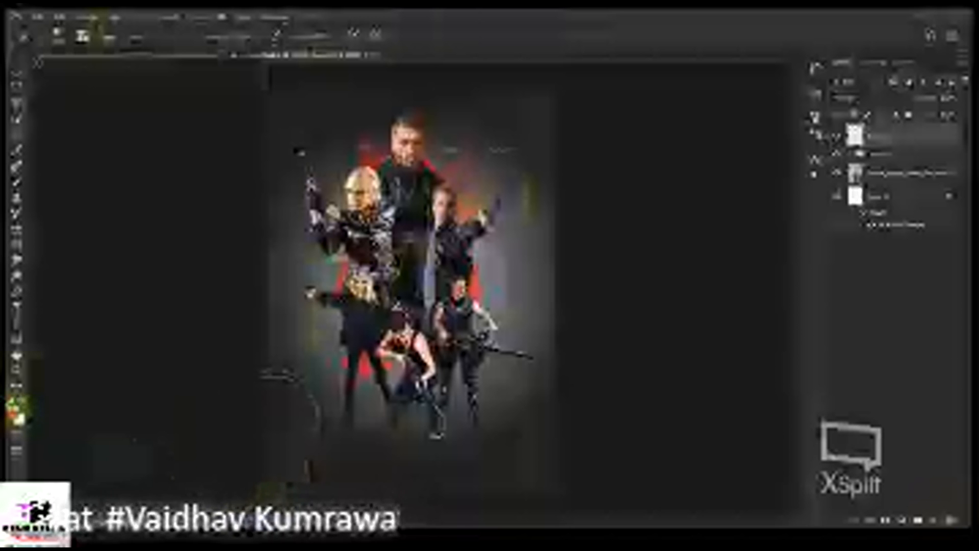
{"action": "left_click", "coordinate": [11, 402]}
{"action": "key", "text": "ctrl+minus"}
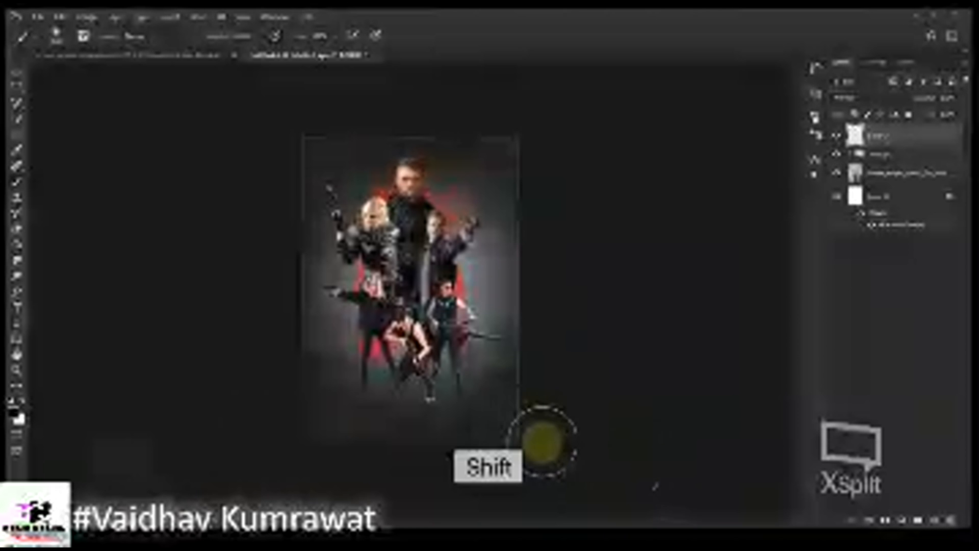
{"action": "left_click", "coordinate": [543, 448], "text": "shift"}
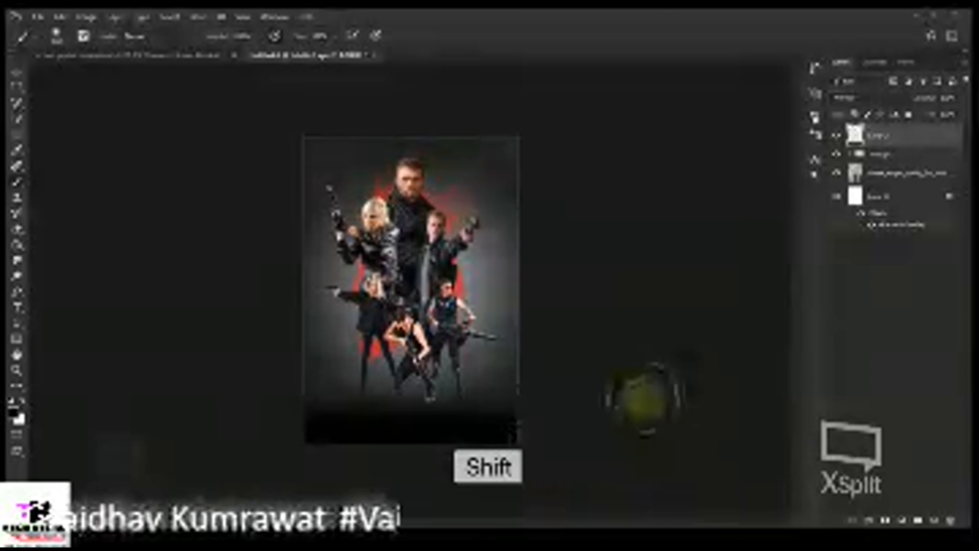
Stretch the black band vertically with Free Transform and position it so its soft edge fades over the characters' feet
{"action": "key", "text": "ctrl+t"}
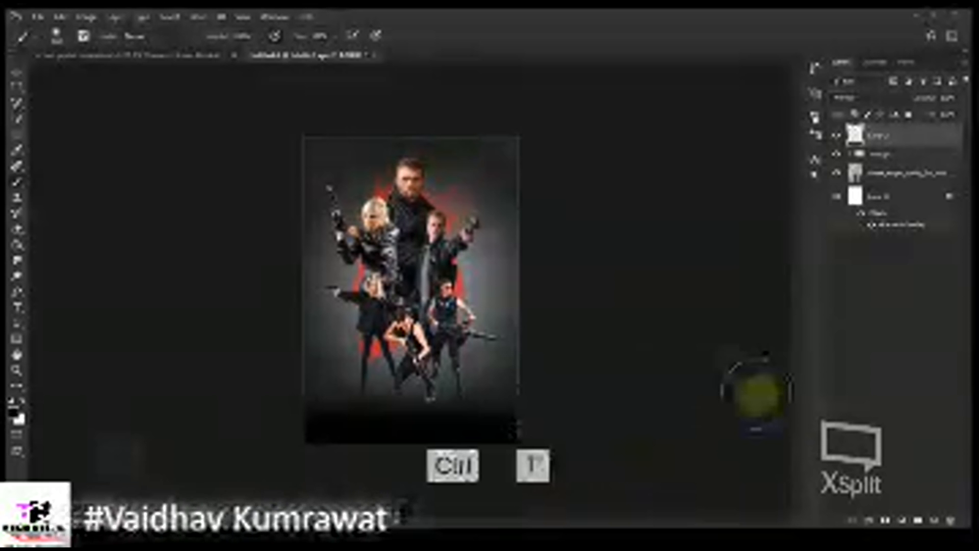
{"action": "left_click_drag", "start_coordinate": [410, 367], "coordinate": [411, 262]}
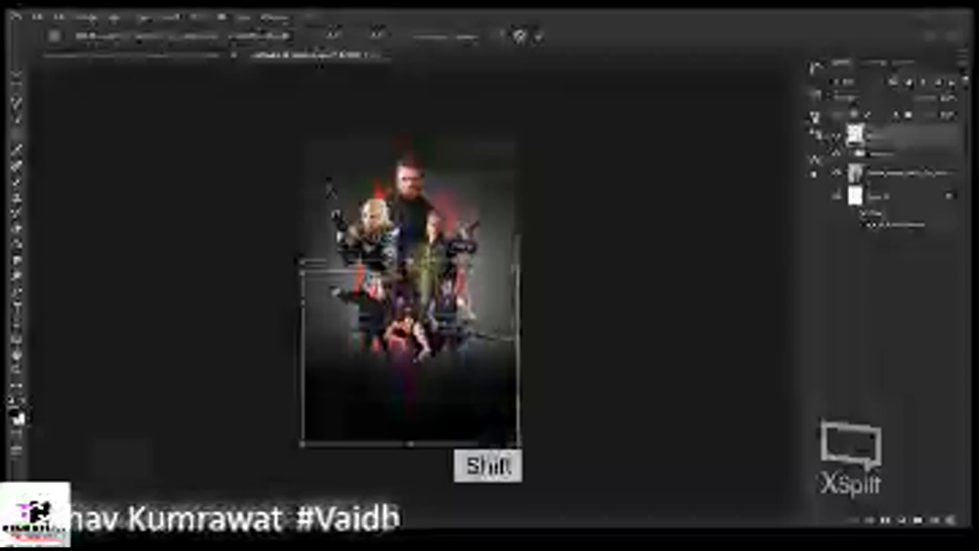
{"action": "mouse_move", "coordinate": [475, 283]}
{"action": "left_mouse_down"}
{"action": "mouse_move", "coordinate": [476, 347]}
{"action": "mouse_move", "coordinate": [475, 244]}
{"action": "left_mouse_up"}
{"action": "left_click_drag", "start_coordinate": [438, 284], "coordinate": [424, 266]}
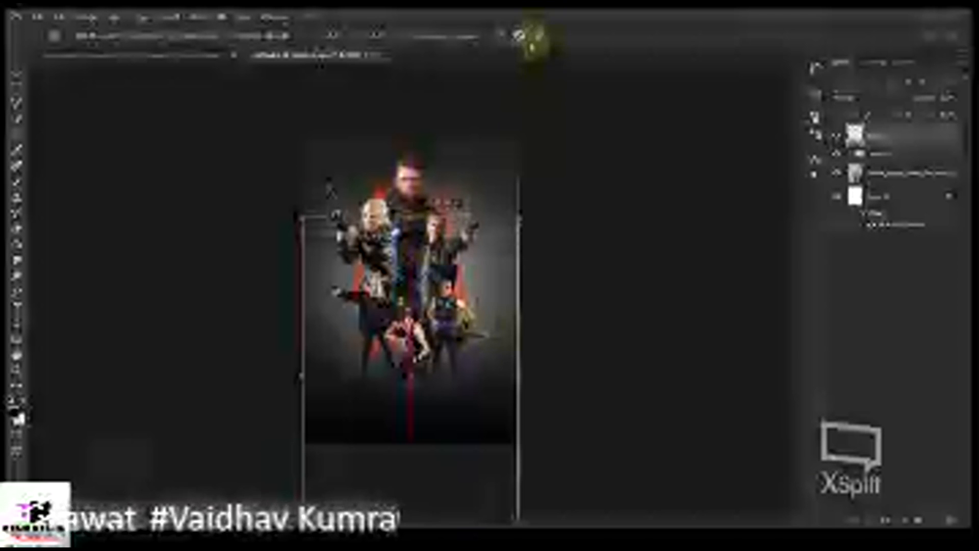
{"action": "left_click", "coordinate": [521, 34]}
{"action": "key", "text": "b"}
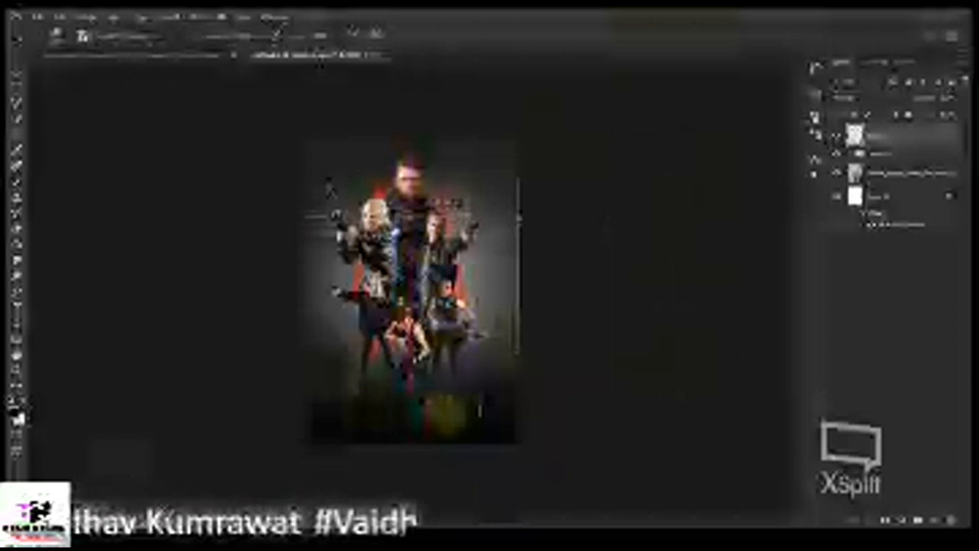
Choose a font and add the title "THE GUNS 2" over the black fade in the poster's lower part
{"action": "left_click", "coordinate": [19, 306]}
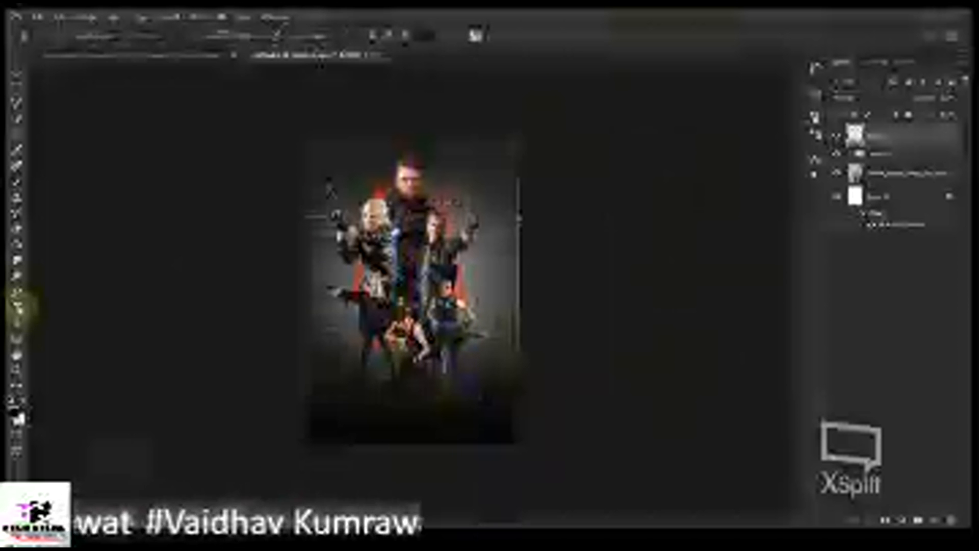
{"action": "left_click", "coordinate": [157, 41]}
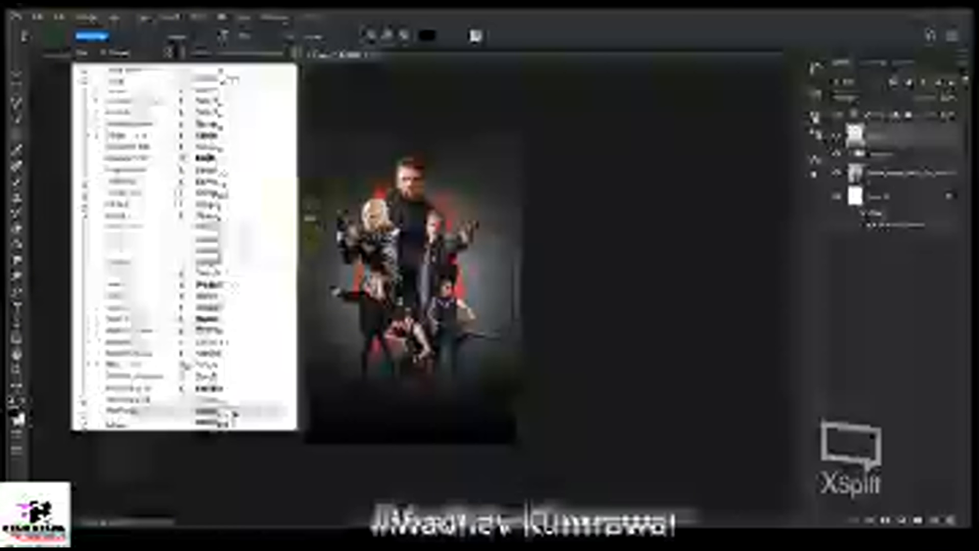
{"action": "scroll", "coordinate": [142, 249], "scroll_direction": "down", "scroll_amount": 3}
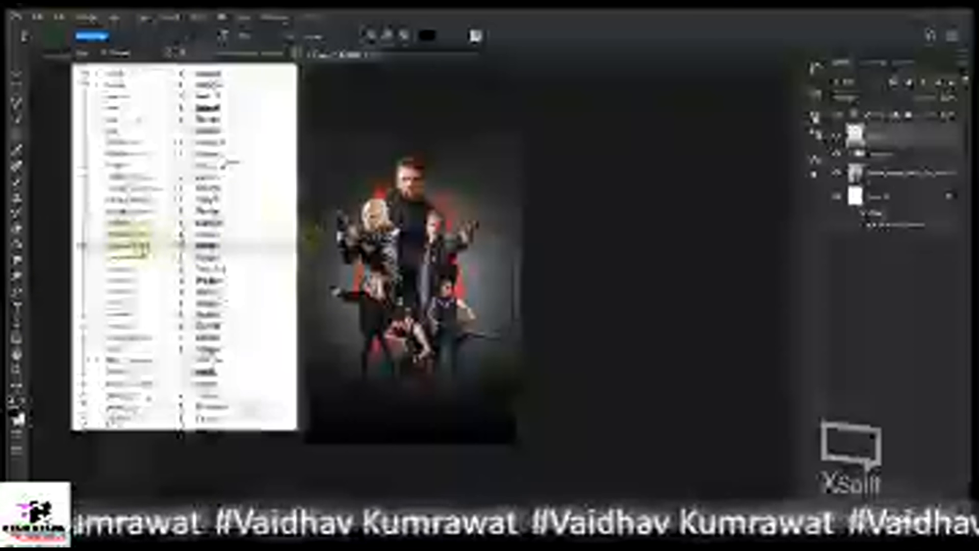
{"action": "left_click", "coordinate": [128, 249]}
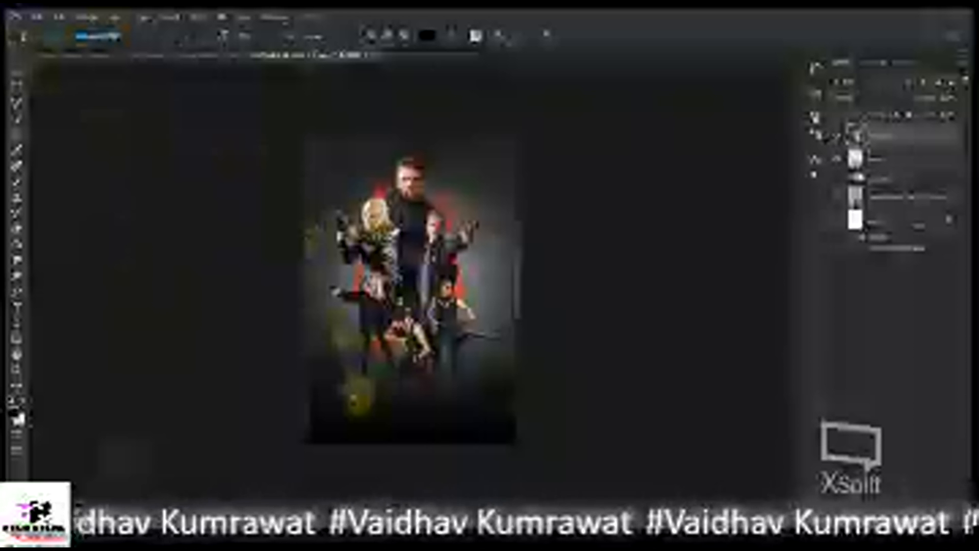
{"action": "left_click", "coordinate": [353, 396]}
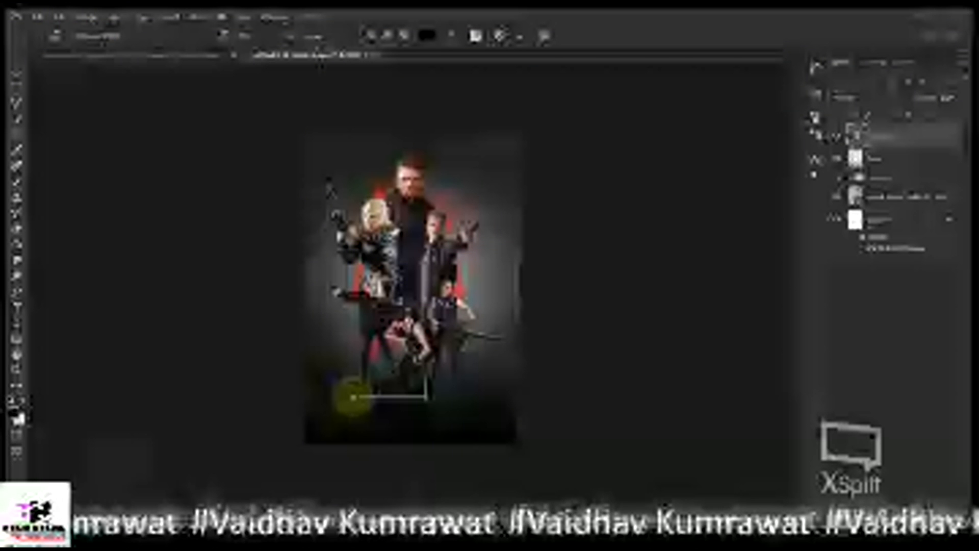
{"action": "left_click_drag", "start_coordinate": [353, 397], "coordinate": [493, 390]}
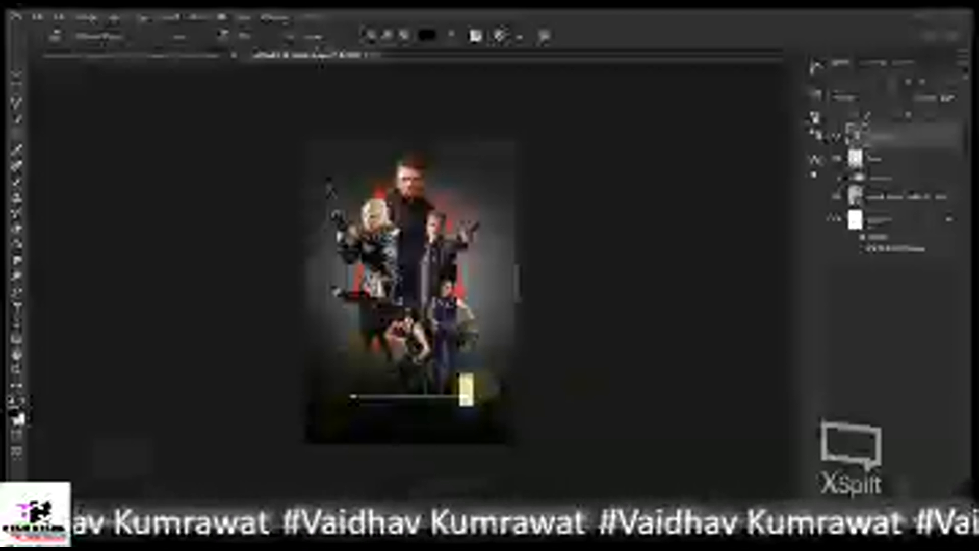
Switch the title text to a heavier block-style font and commit the text edit
{"action": "left_click", "coordinate": [153, 38]}
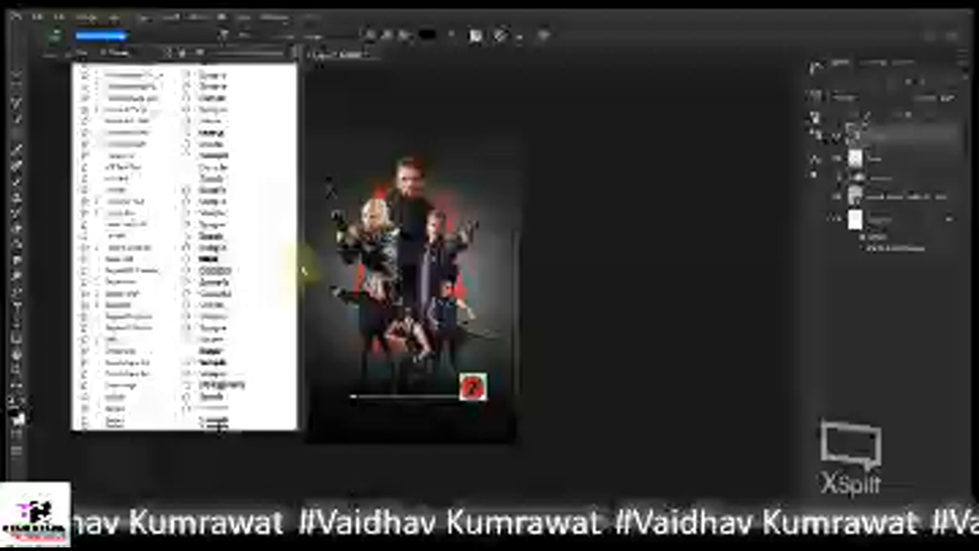
{"action": "scroll", "coordinate": [304, 271], "scroll_direction": "down", "scroll_amount": 3}
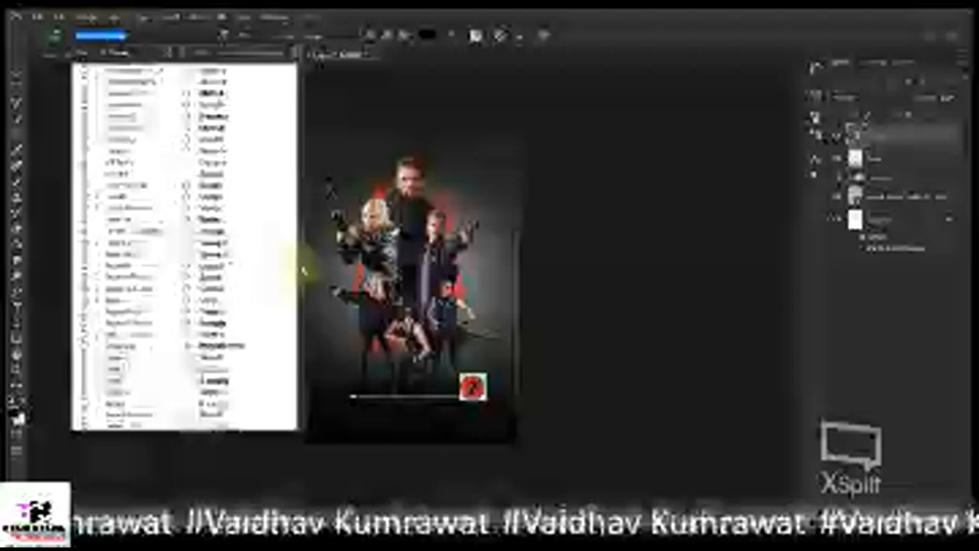
{"action": "left_click", "coordinate": [131, 224]}
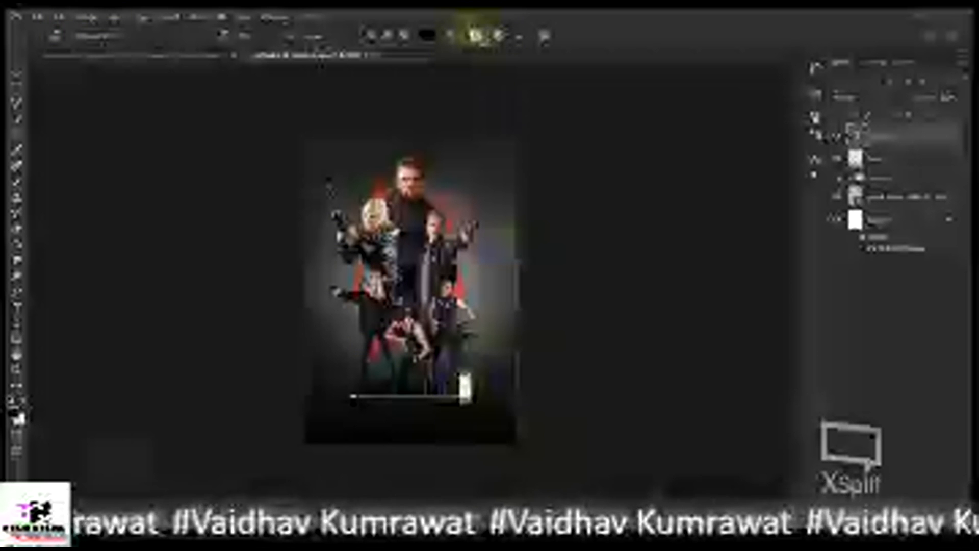
{"action": "left_click", "coordinate": [476, 36]}
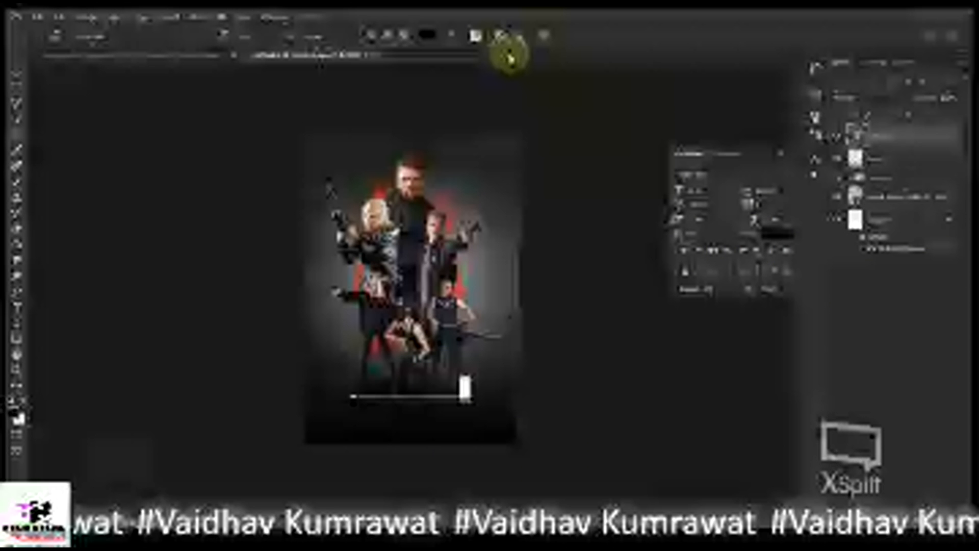
{"action": "left_click", "coordinate": [519, 35]}
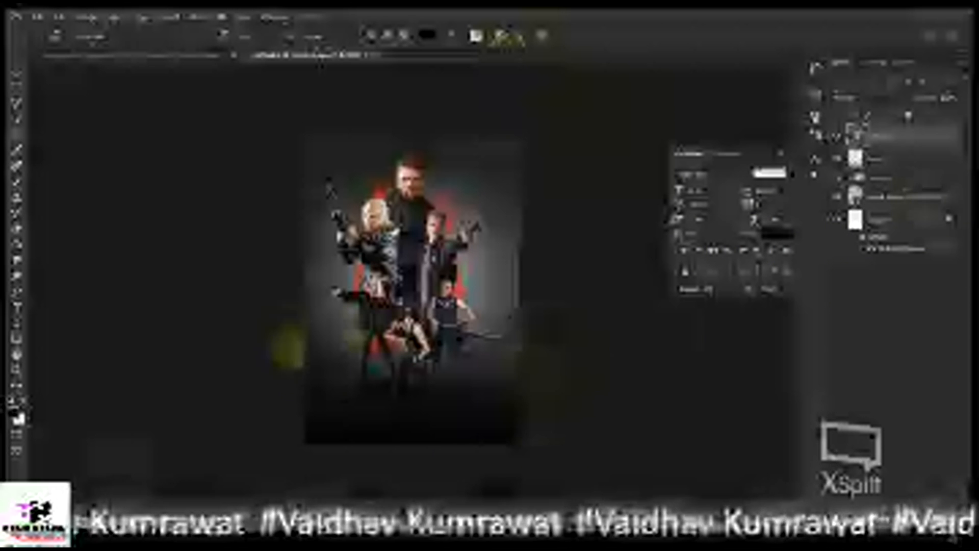
Enlarge the title with Free Transform and tighten the character spacing between its words
{"action": "key", "text": "ctrl+t"}
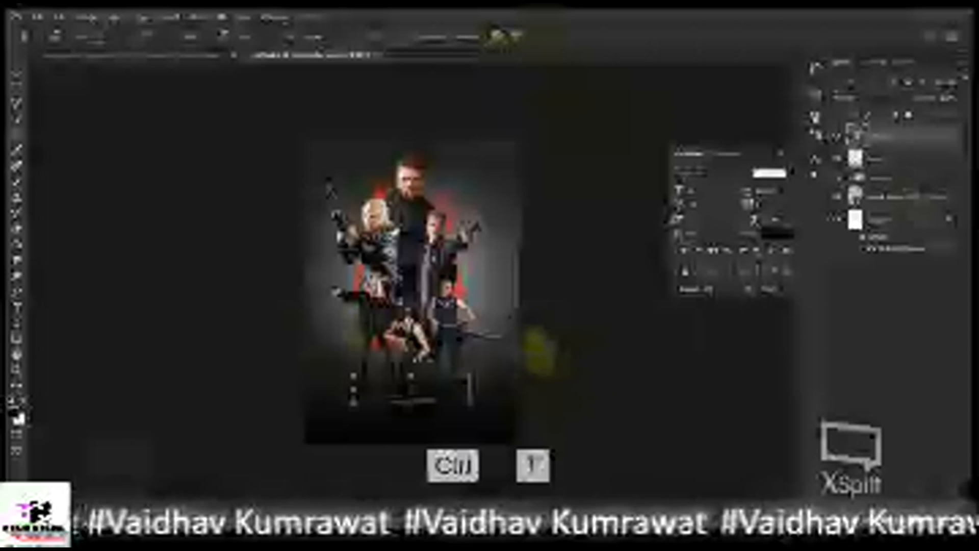
{"action": "mouse_move", "coordinate": [470, 376]}
{"action": "left_mouse_down"}
{"action": "mouse_move", "coordinate": [514, 351]}
{"action": "mouse_move", "coordinate": [444, 400]}
{"action": "mouse_move", "coordinate": [482, 368]}
{"action": "mouse_move", "coordinate": [459, 401]}
{"action": "mouse_move", "coordinate": [489, 377]}
{"action": "left_mouse_up"}
{"action": "double_click", "coordinate": [856, 136]}
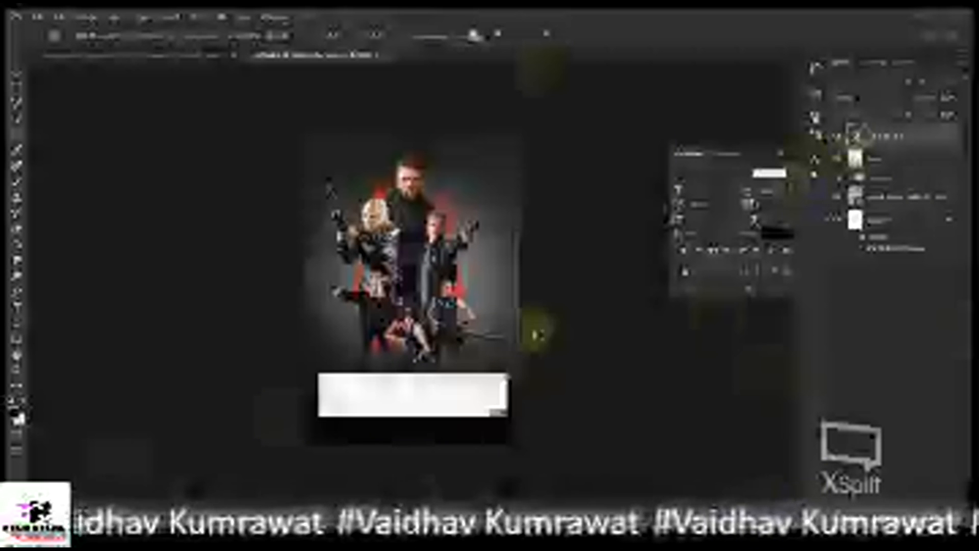
{"action": "left_click_drag", "start_coordinate": [391, 395], "coordinate": [480, 396]}
{"action": "left_click", "coordinate": [752, 202]}
{"action": "left_click_drag", "start_coordinate": [390, 395], "coordinate": [319, 395]}
{"action": "left_click", "coordinate": [750, 203]}
{"action": "left_click", "coordinate": [384, 403]}
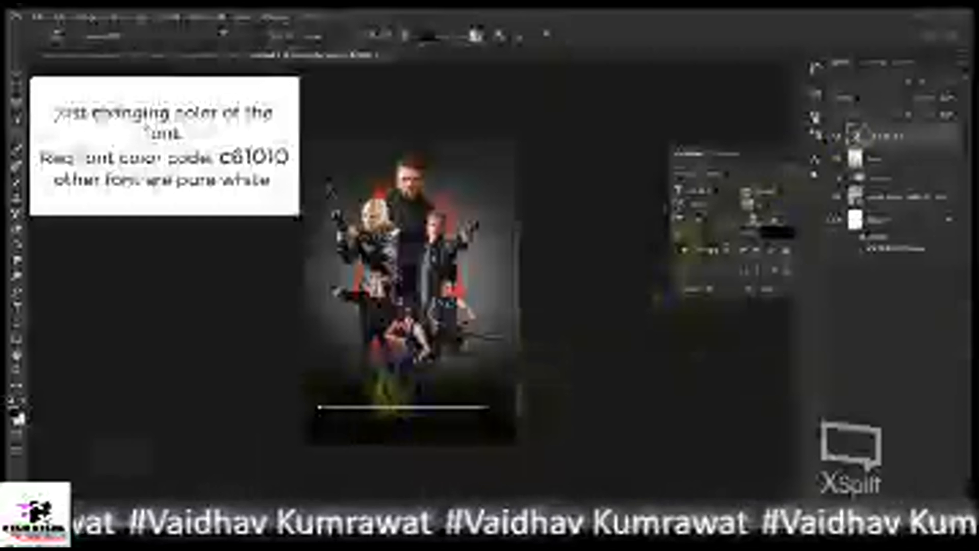
{"action": "left_click", "coordinate": [518, 34]}
Set the color of the word "GUNS" in the title to c61010
{"action": "double_click", "coordinate": [855, 135]}
{"action": "double_click", "coordinate": [398, 389]}
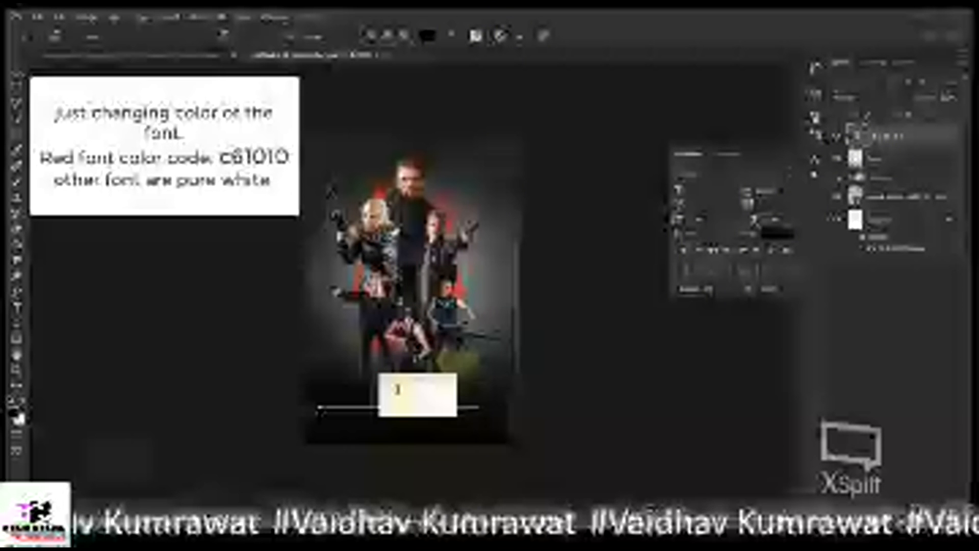
{"action": "left_click", "coordinate": [777, 232]}
{"action": "type", "text": "c61010"}
{"action": "left_click", "coordinate": [767, 213]}
Color the word "THE" and the number "2" of the title pure white
{"action": "double_click", "coordinate": [343, 396]}
{"action": "left_click", "coordinate": [777, 233]}
{"action": "left_click", "coordinate": [526, 224]}
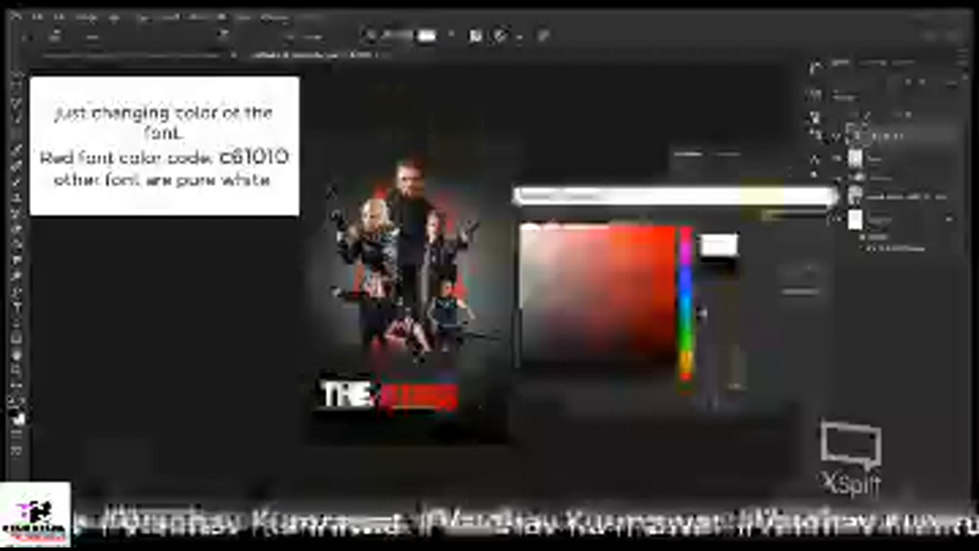
{"action": "left_click", "coordinate": [768, 213]}
{"action": "double_click", "coordinate": [476, 395]}
{"action": "left_click", "coordinate": [777, 233]}
{"action": "left_click", "coordinate": [517, 214]}
{"action": "left_click", "coordinate": [780, 210]}
{"action": "left_click", "coordinate": [893, 135]}
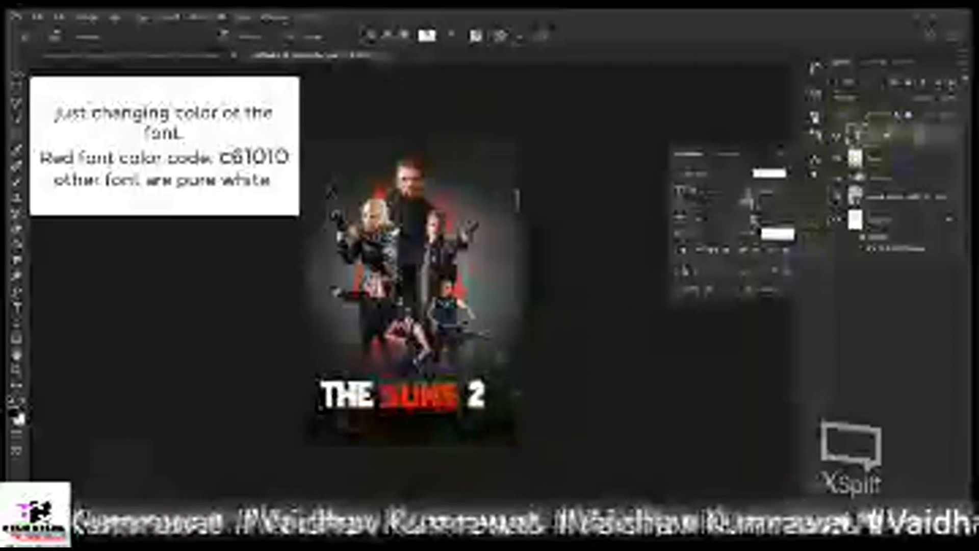
Move the title slightly sideways so it sits centered across the poster's width below the characters
{"action": "key", "text": "v"}
{"action": "left_click_drag", "start_coordinate": [410, 396], "coordinate": [421, 396]}
{"action": "key", "text": "shift+Left"}
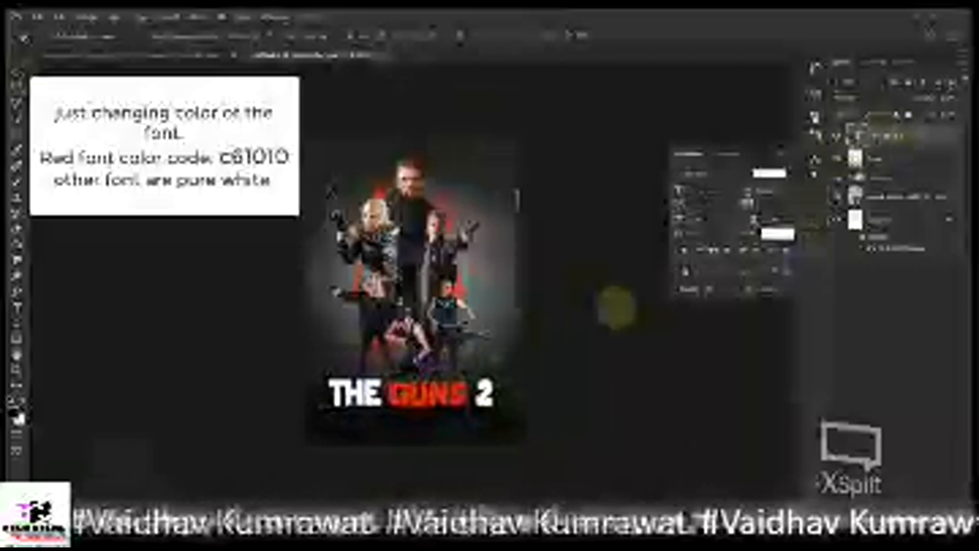
{"action": "left_click", "coordinate": [871, 159]}
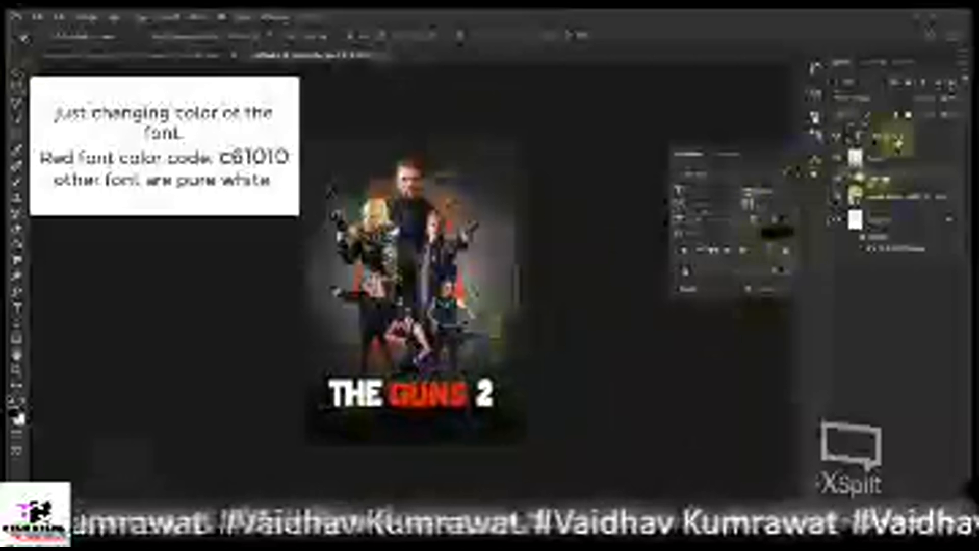
{"action": "left_click", "coordinate": [887, 136]}
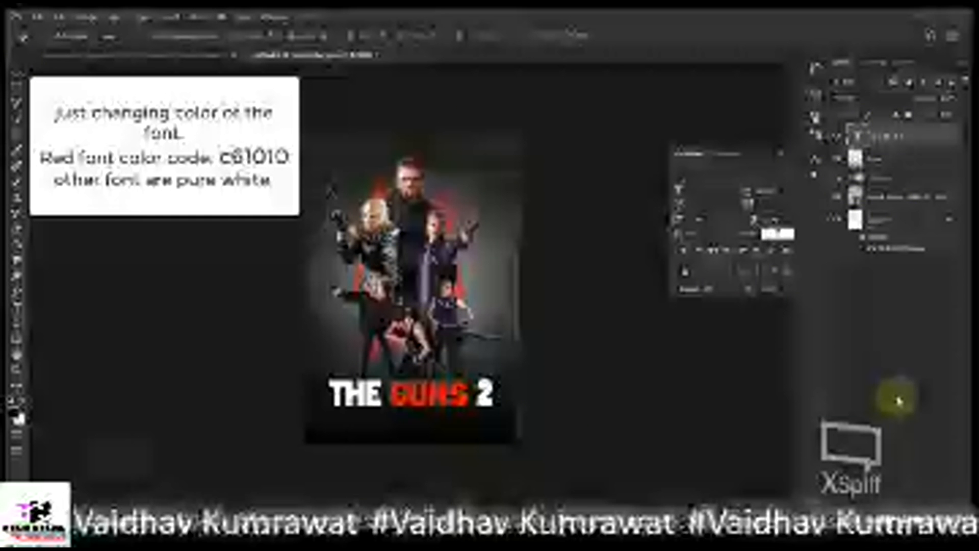
Scale the character group down slightly with Free Transform and reposition it above the title
{"action": "left_click", "coordinate": [884, 176]}
{"action": "key", "text": "ctrl+t"}
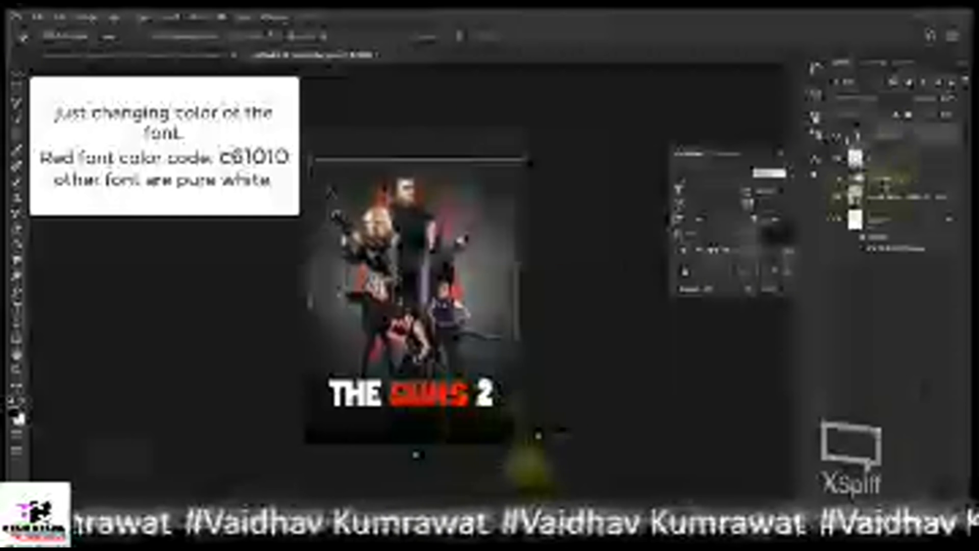
{"action": "left_click_drag", "start_coordinate": [533, 455], "coordinate": [519, 446]}
{"action": "left_click", "coordinate": [541, 36]}
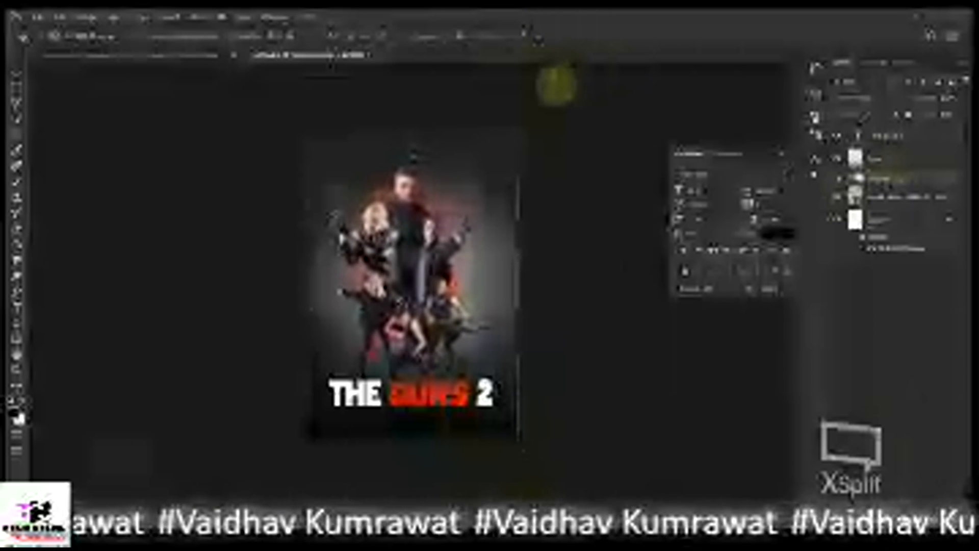
{"action": "key", "text": "ctrl+t"}
{"action": "left_click", "coordinate": [501, 221]}
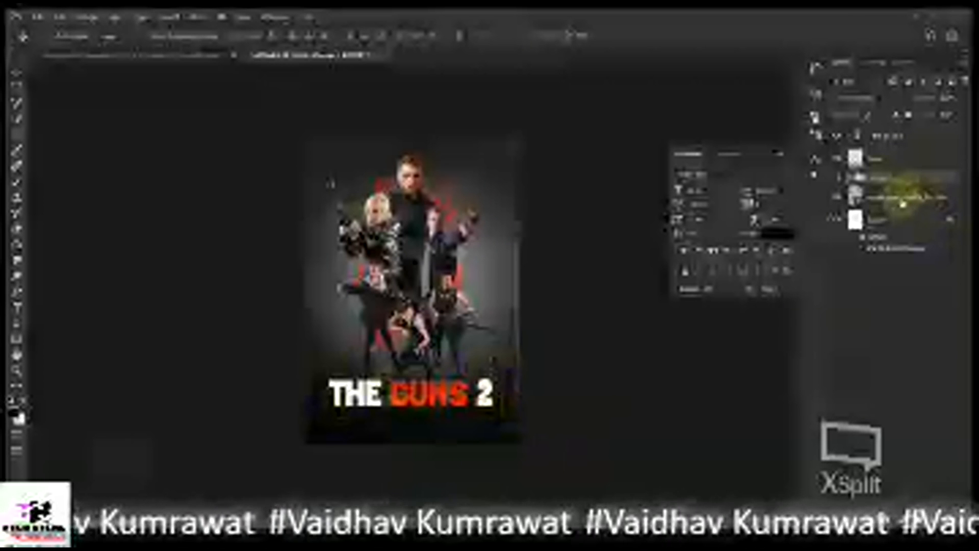
Duplicate the background texture layer, move the copy above the title layer and clip it to the title
{"action": "left_click", "coordinate": [882, 200]}
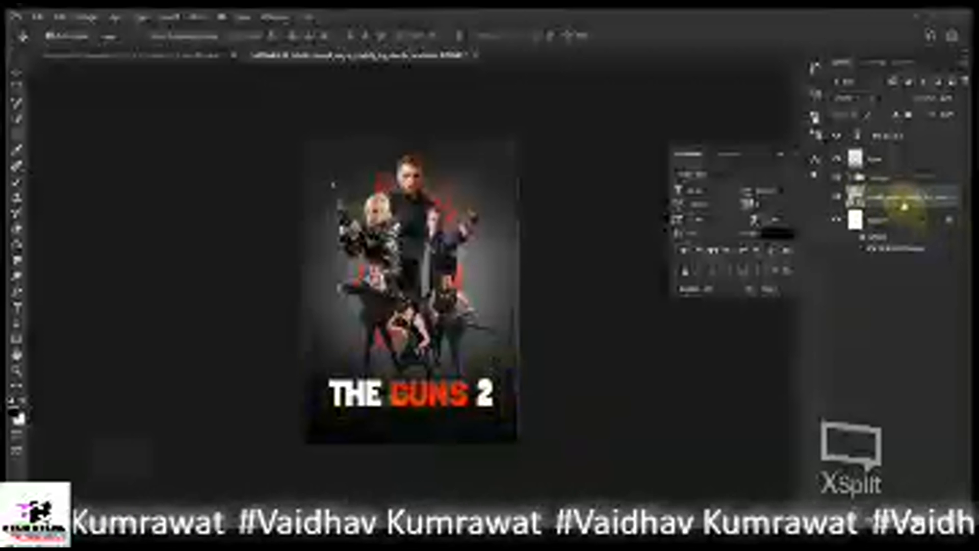
{"action": "key", "text": "ctrl+j"}
{"action": "left_click_drag", "start_coordinate": [897, 200], "coordinate": [911, 127]}
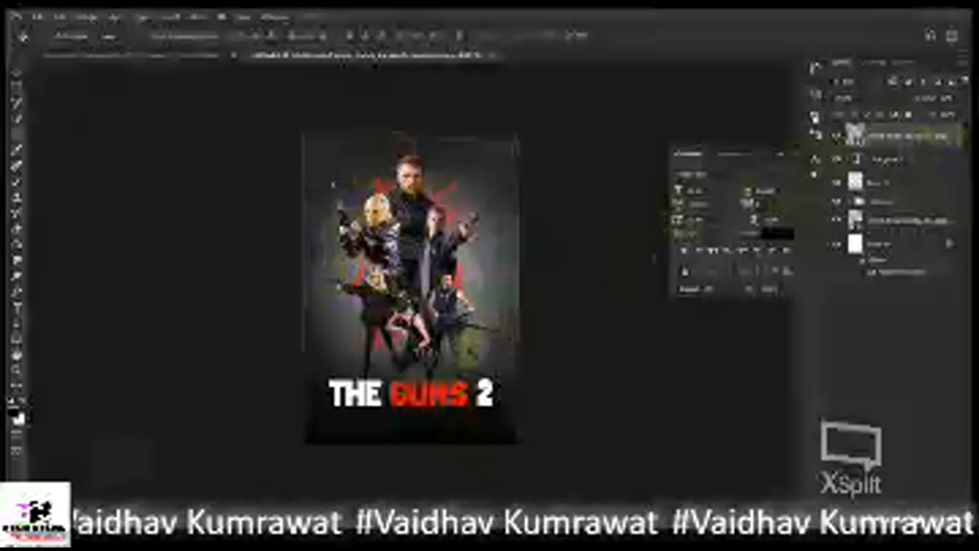
{"action": "right_click", "coordinate": [916, 137]}
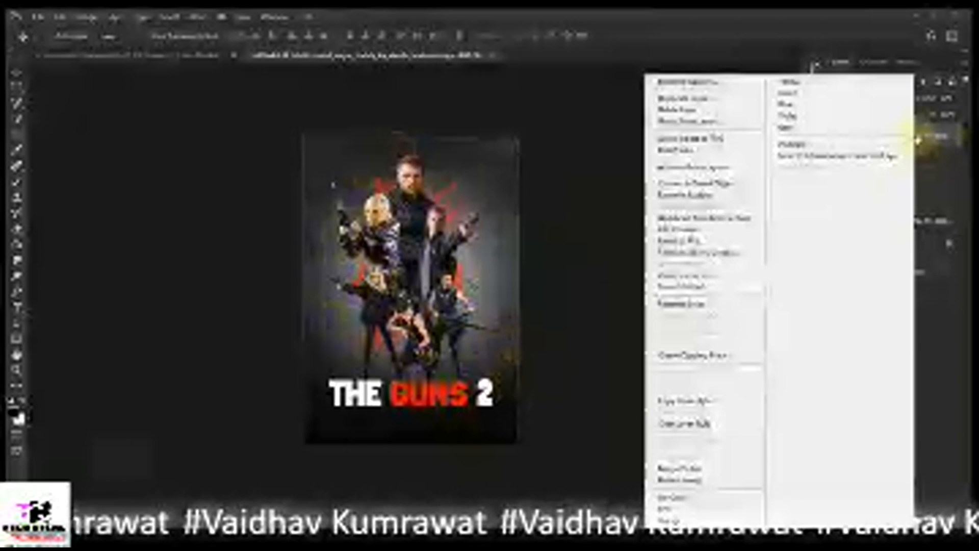
{"action": "left_click", "coordinate": [703, 357]}
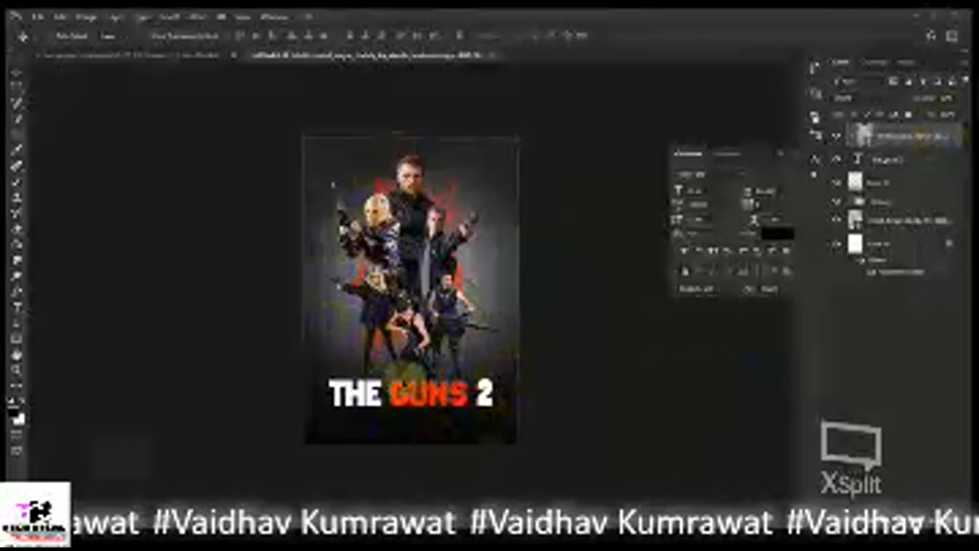
Set the clipped texture's blend mode to Multiply and lower its opacity over the title
{"action": "scroll", "coordinate": [470, 437], "scroll_direction": "up", "scroll_amount": 6}
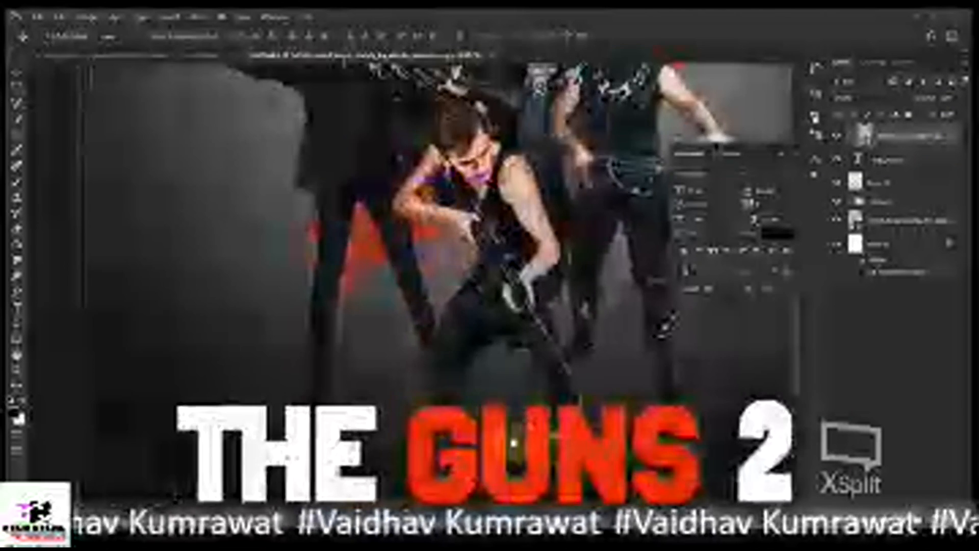
{"action": "left_click_drag", "start_coordinate": [502, 451], "coordinate": [410, 285]}
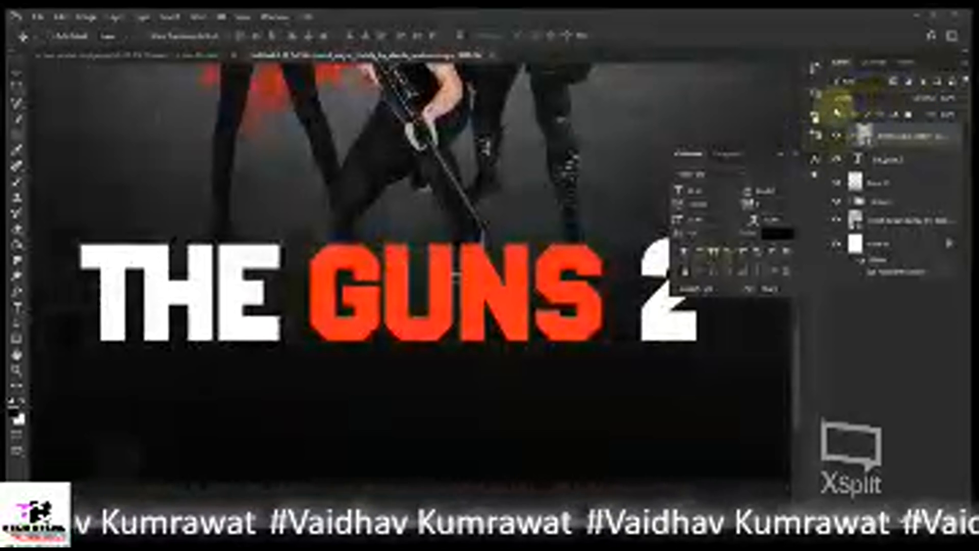
{"action": "left_click", "coordinate": [861, 105]}
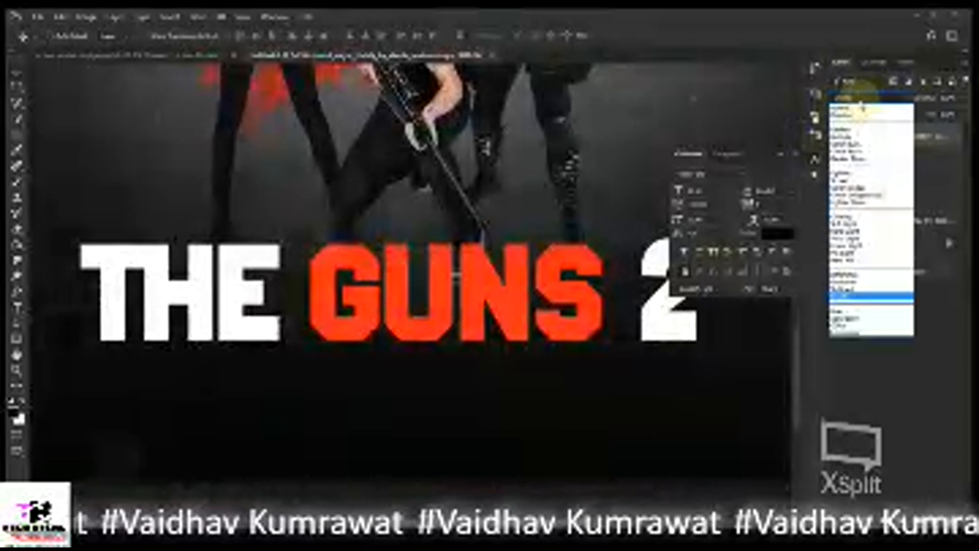
{"action": "left_click", "coordinate": [867, 137]}
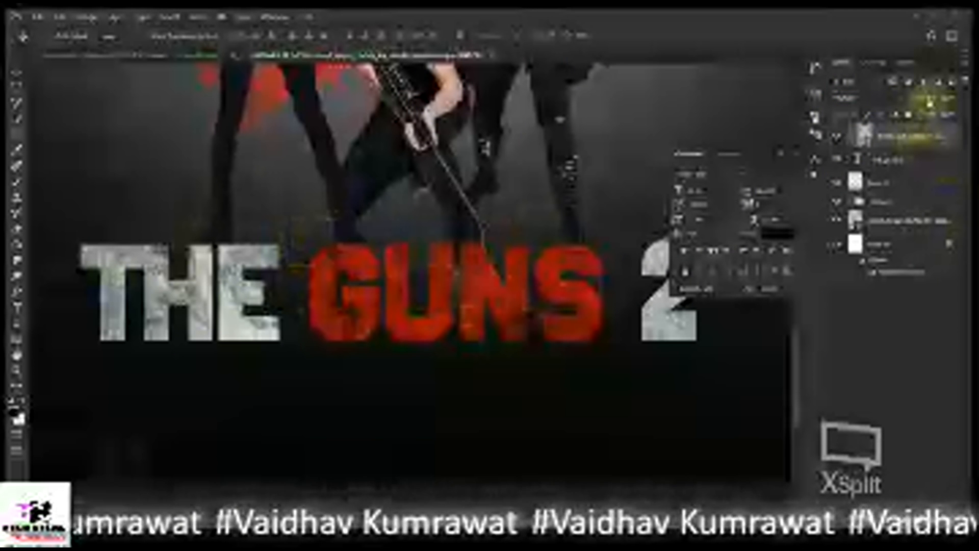
{"action": "left_click_drag", "start_coordinate": [921, 102], "coordinate": [902, 101]}
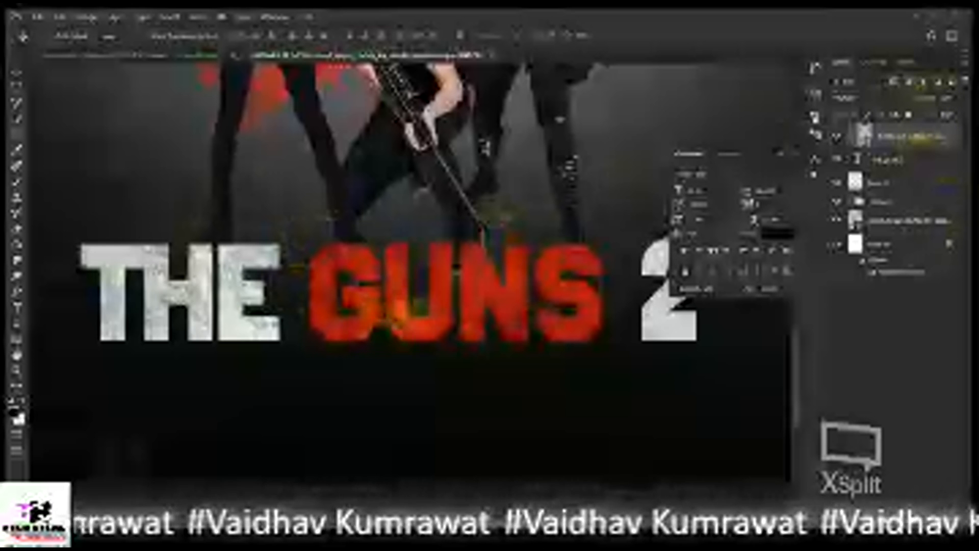
Fine-tune the title layer's position beneath the characters with small nudges
{"action": "left_click_drag", "start_coordinate": [455, 305], "coordinate": [411, 284]}
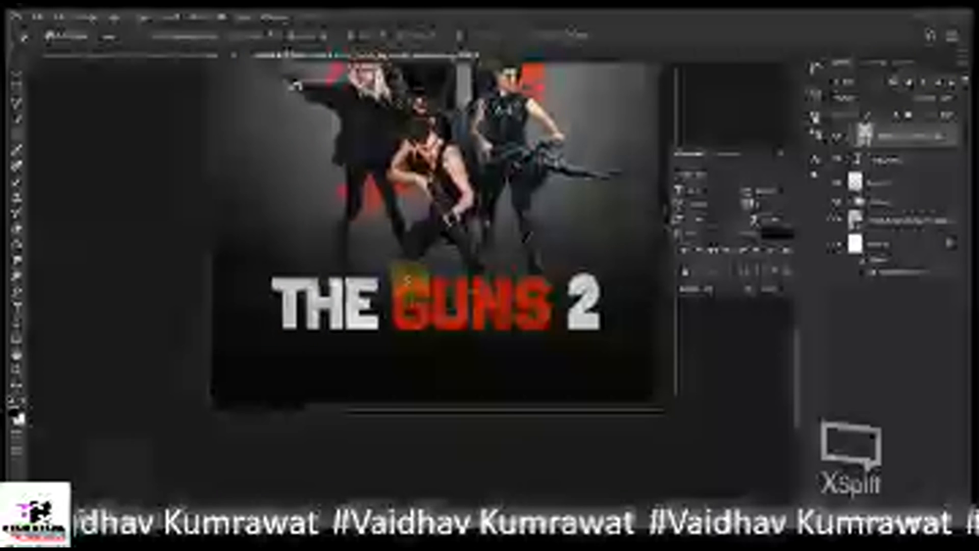
{"action": "left_click_drag", "start_coordinate": [442, 222], "coordinate": [428, 335]}
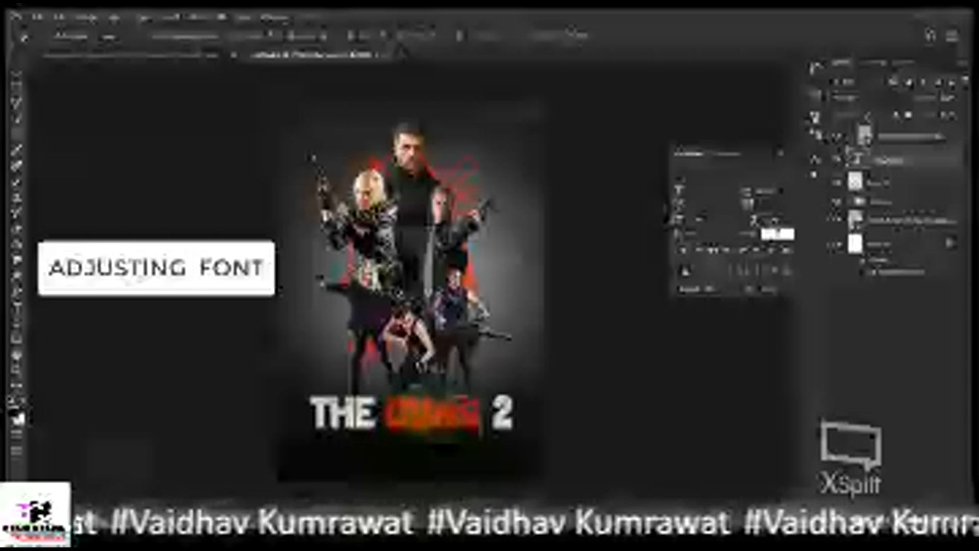
{"action": "key", "text": "Right"}
{"action": "key", "text": "Down"}
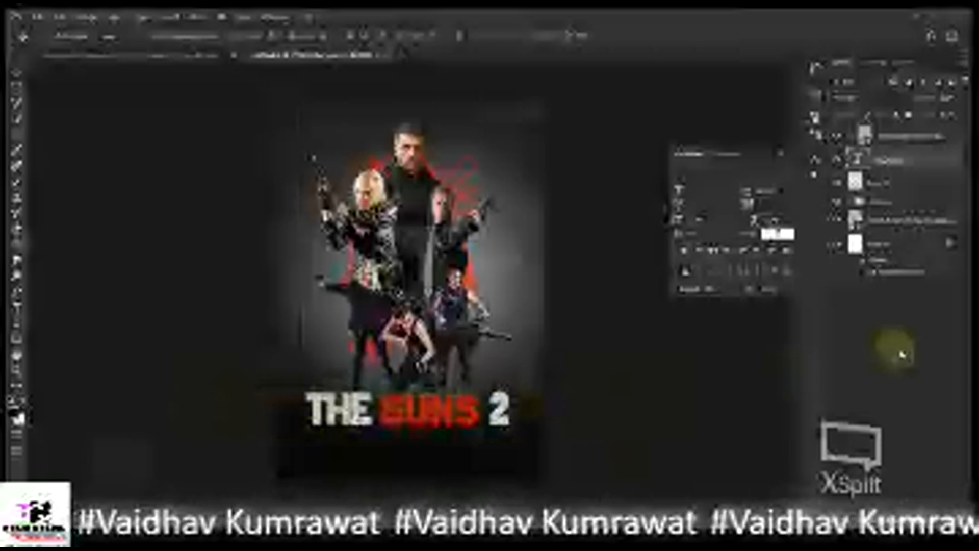
Add a thin black Stroke layer style to the "THE GUNS 2" title
{"action": "double_click", "coordinate": [934, 158]}
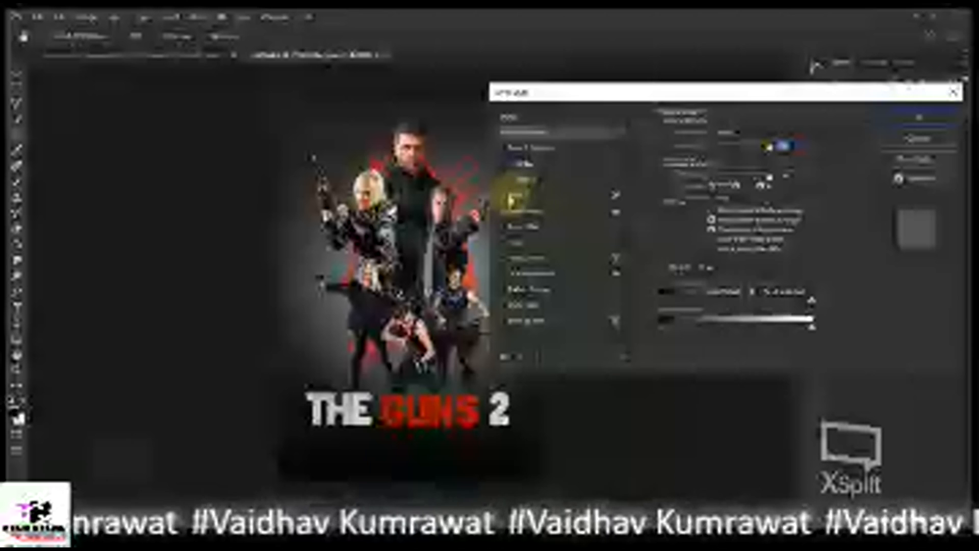
{"action": "left_click", "coordinate": [520, 194]}
{"action": "left_click_drag", "start_coordinate": [702, 134], "coordinate": [707, 136]}
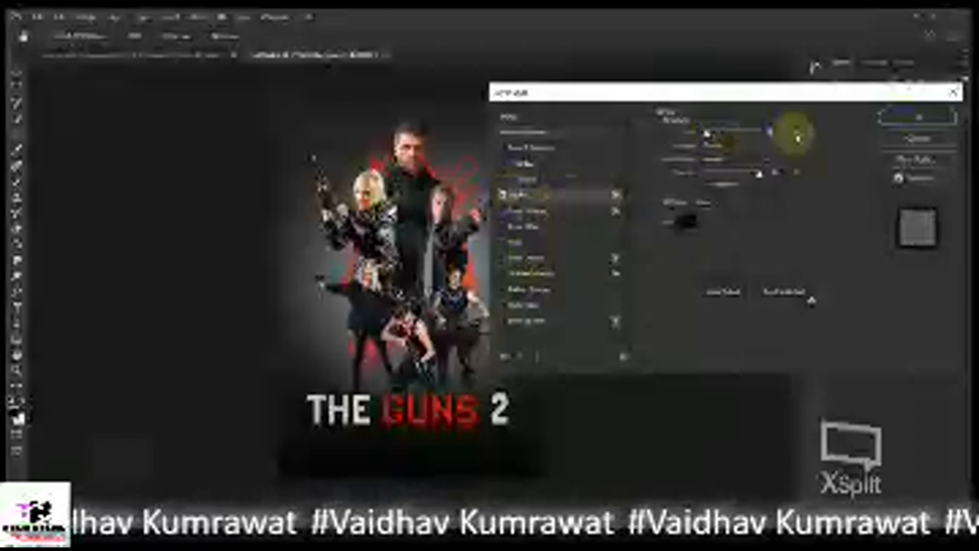
{"action": "key", "text": "Down"}
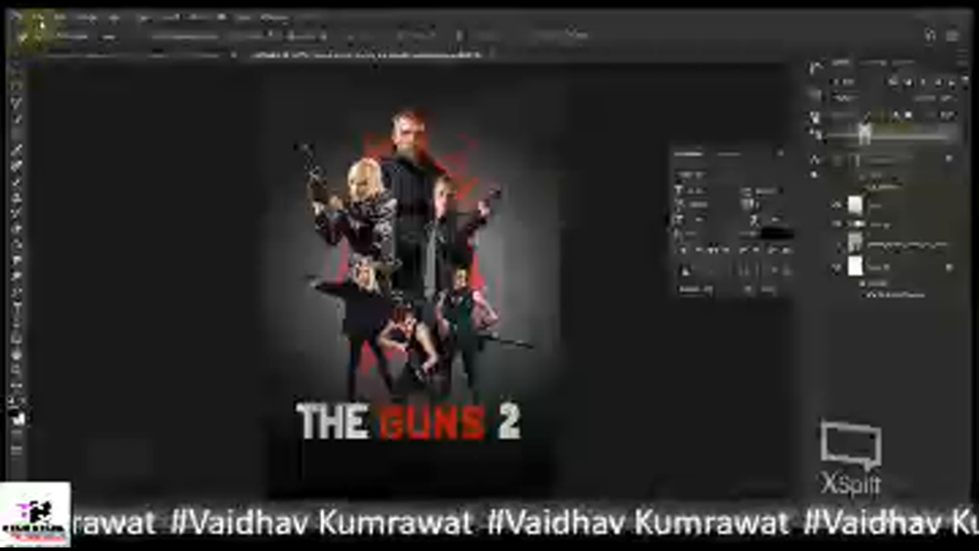
Place the movie credits image as an embedded layer over the poster and accept its placement
{"action": "left_click", "coordinate": [38, 17]}
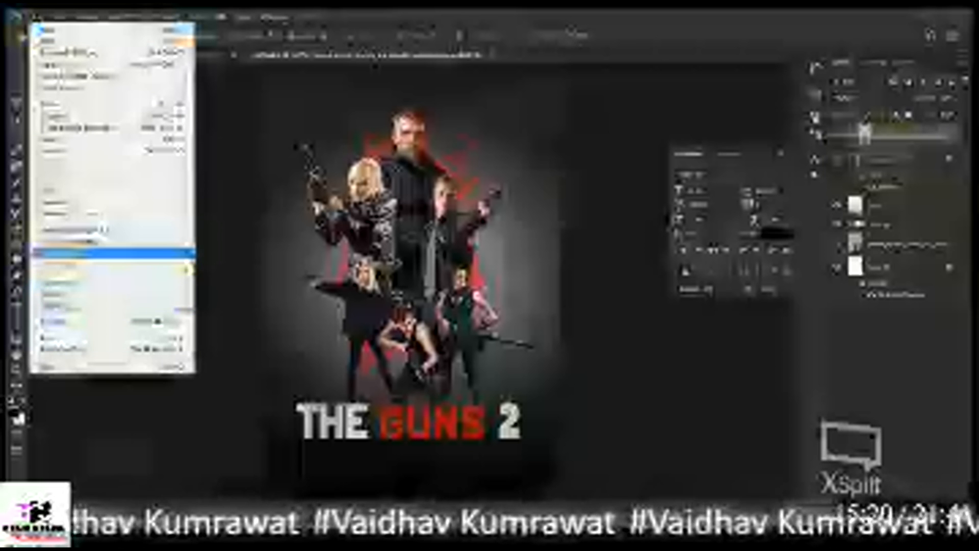
{"action": "left_click", "coordinate": [66, 253]}
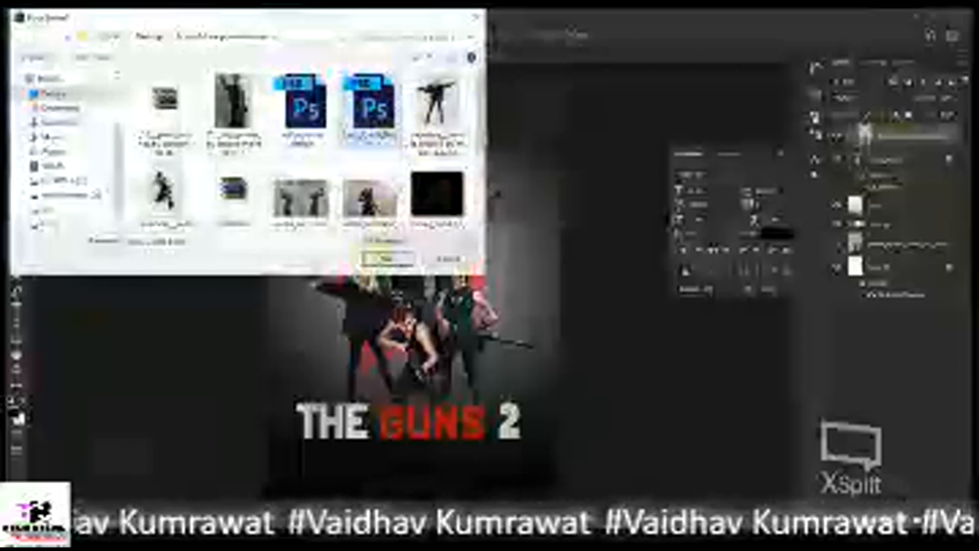
{"action": "left_click", "coordinate": [387, 258]}
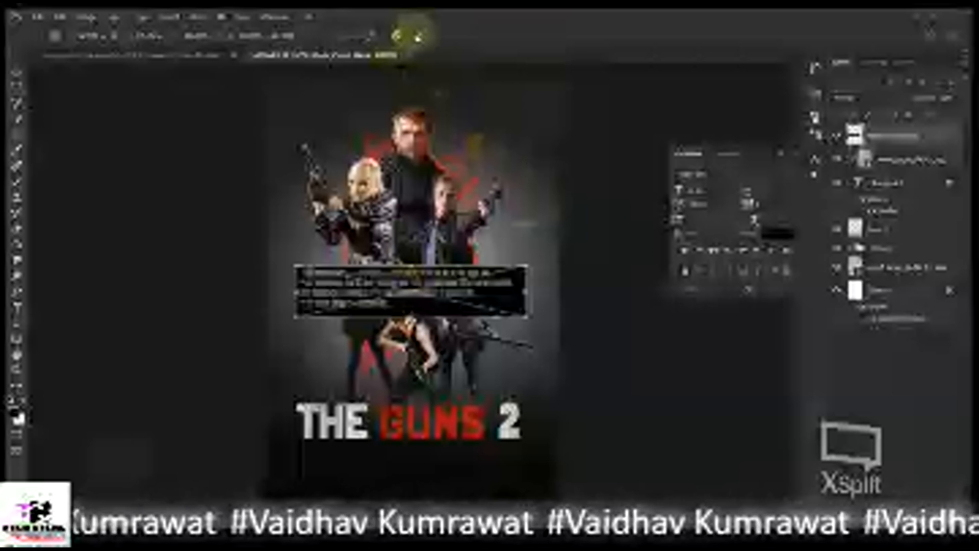
{"action": "left_click", "coordinate": [418, 35]}
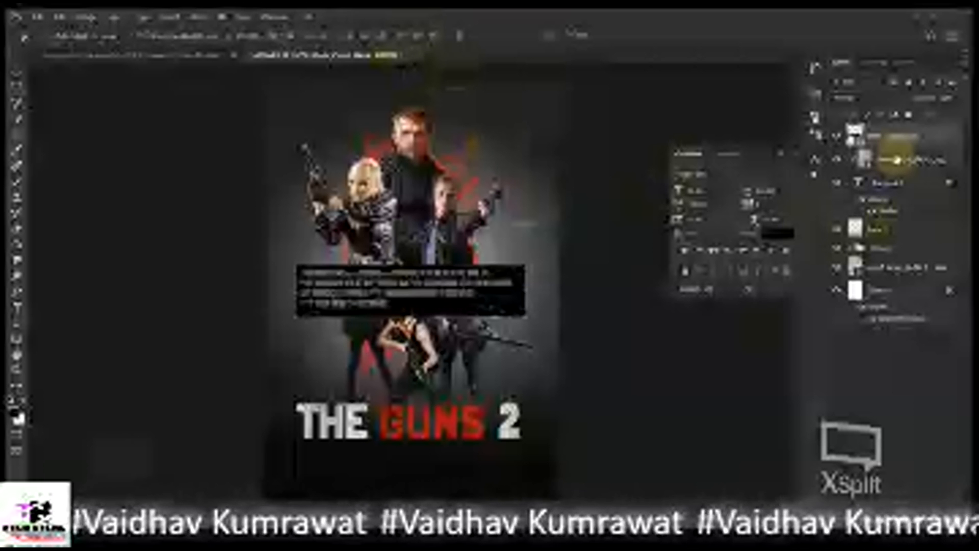
Set the credits layer's blend mode to Screen and move it directly beneath the title
{"action": "left_click", "coordinate": [862, 97]}
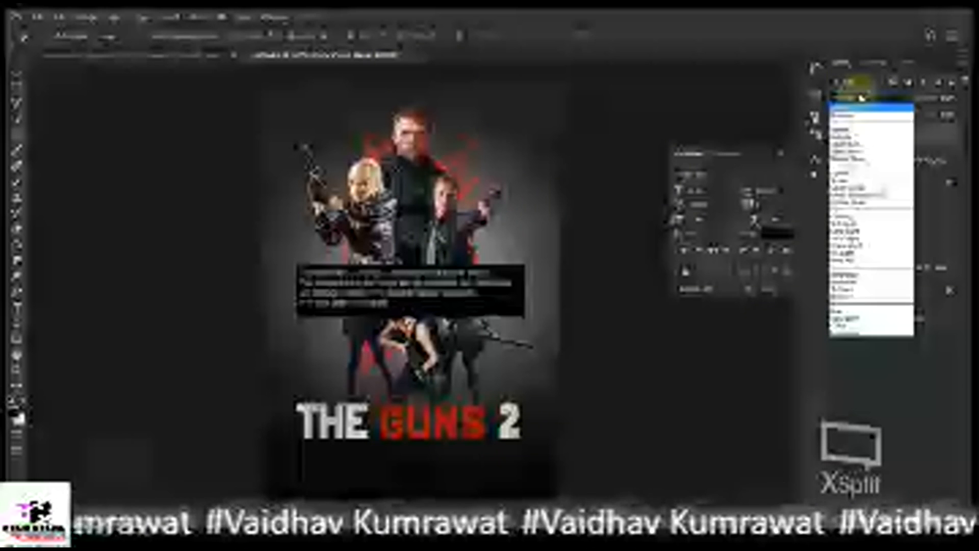
{"action": "left_click", "coordinate": [862, 180]}
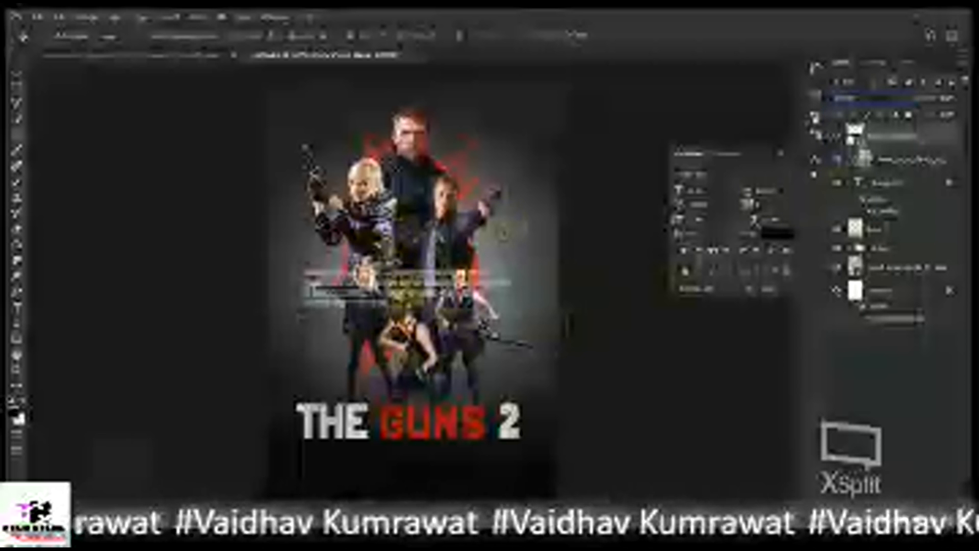
{"action": "left_click_drag", "start_coordinate": [403, 293], "coordinate": [406, 468]}
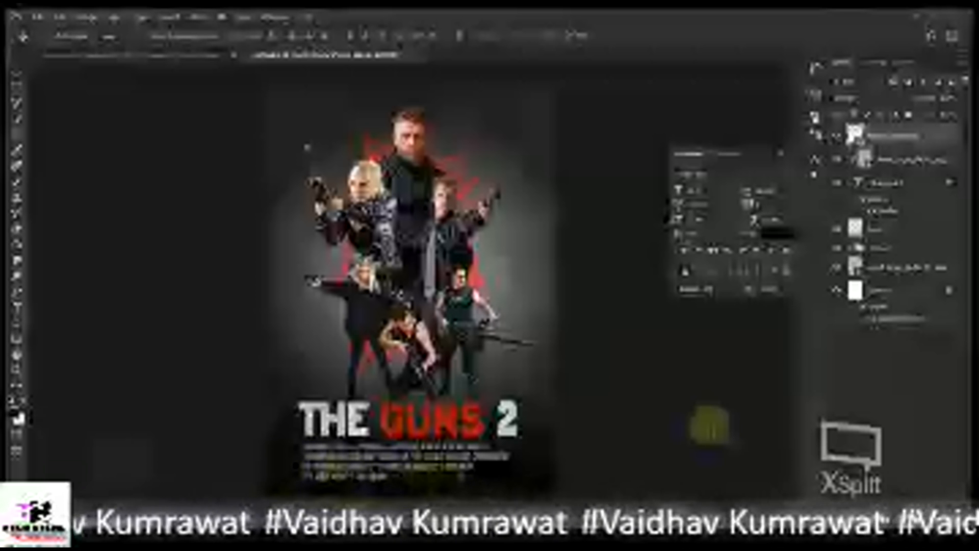
Rasterize the credits layer, centre its last line beneath the other lines using a rectangular selection, and deselect
{"action": "right_click", "coordinate": [897, 133]}
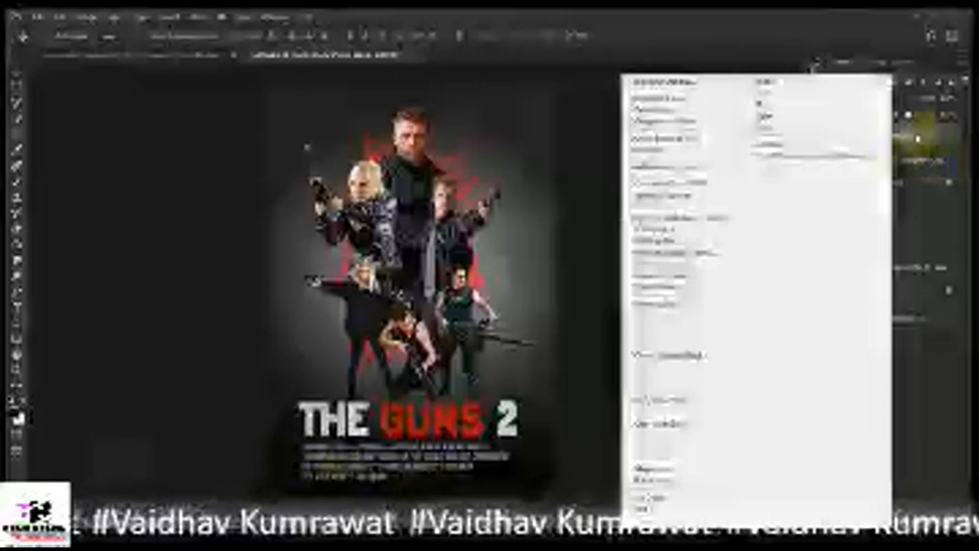
{"action": "left_click", "coordinate": [663, 312]}
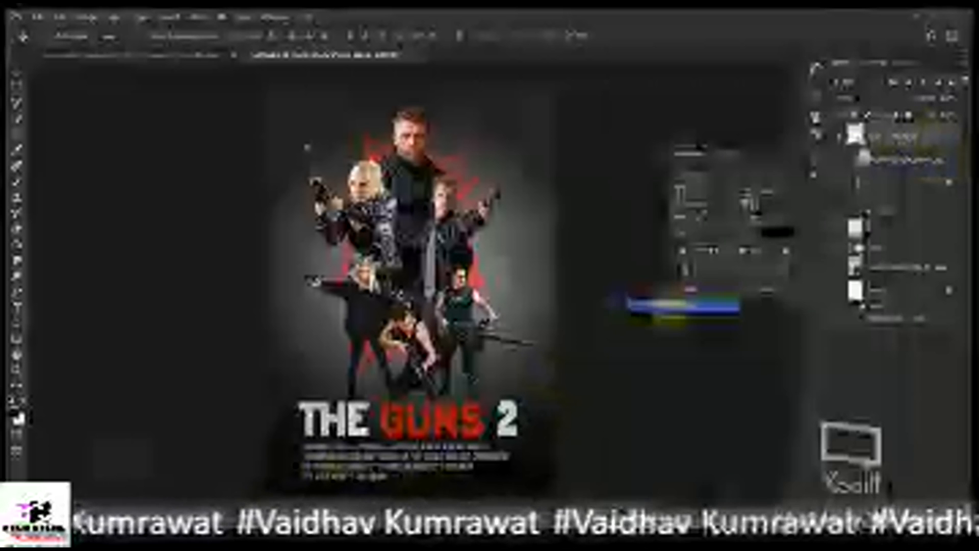
{"action": "left_click", "coordinate": [20, 94]}
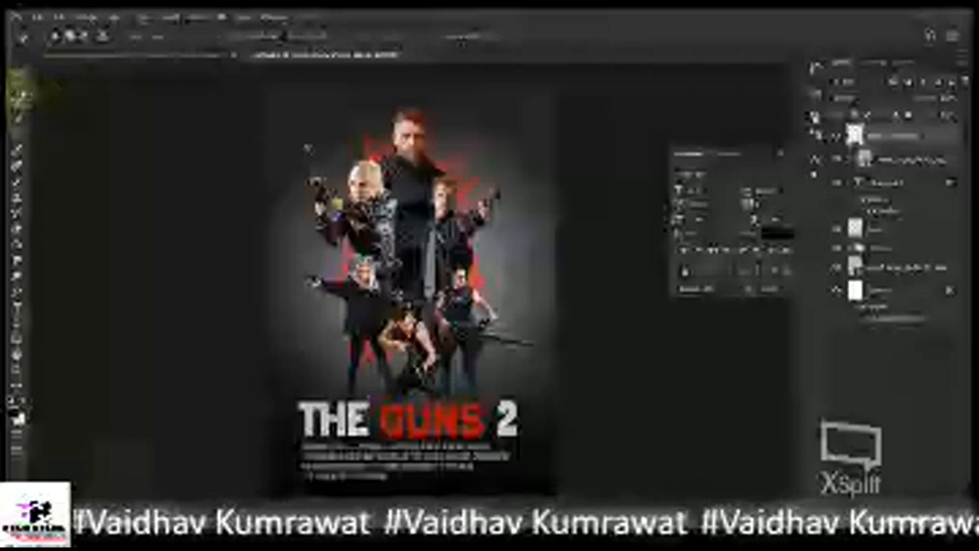
{"action": "right_click", "coordinate": [20, 94]}
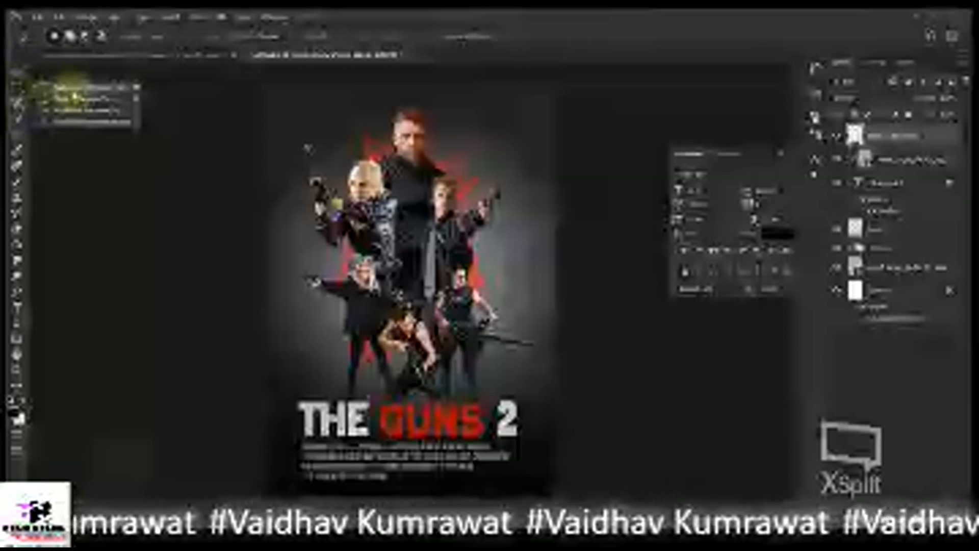
{"action": "left_click", "coordinate": [61, 98]}
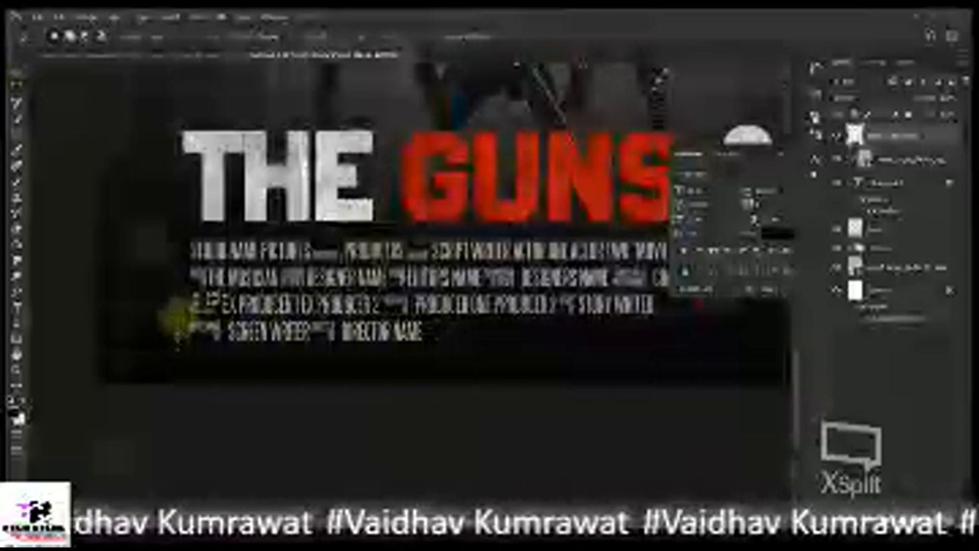
{"action": "left_click_drag", "start_coordinate": [176, 317], "coordinate": [438, 356]}
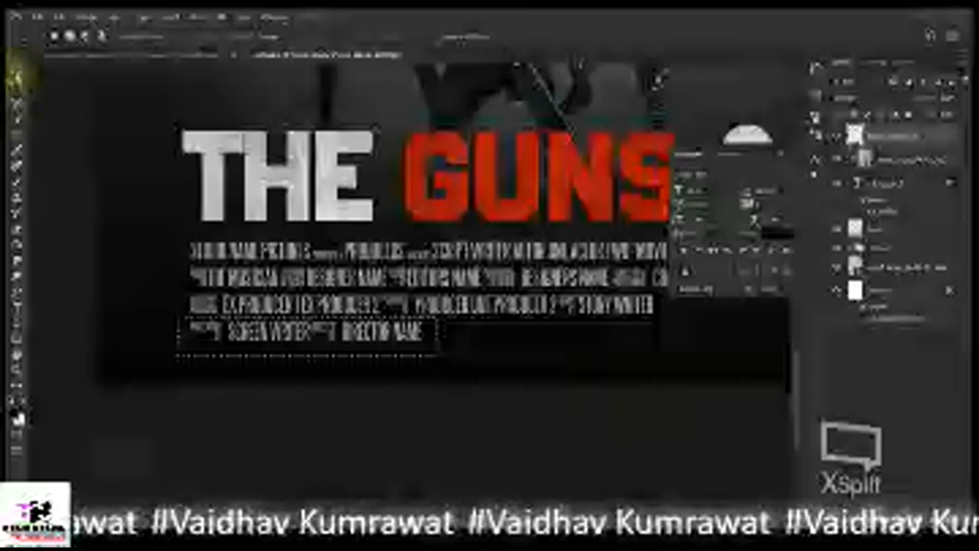
{"action": "left_click", "coordinate": [15, 74]}
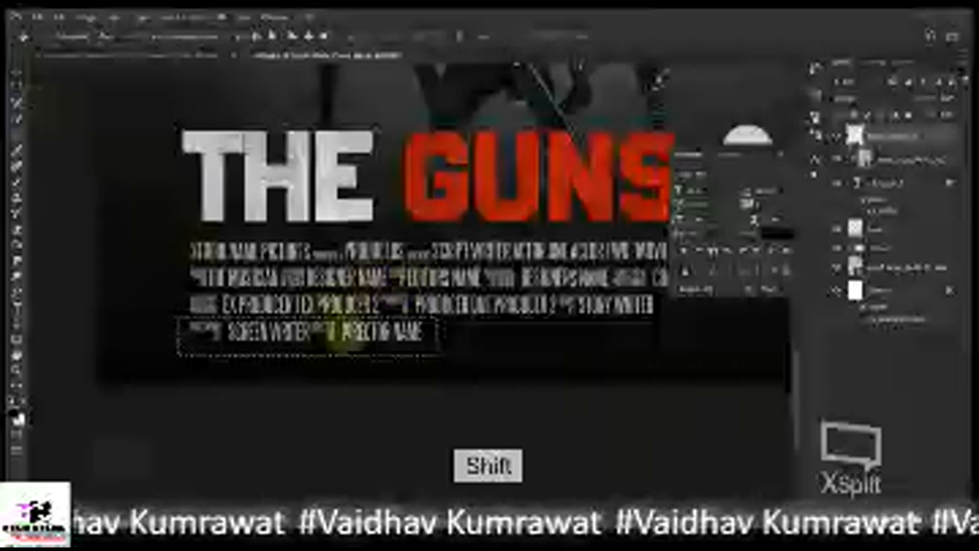
{"action": "left_click_drag", "start_coordinate": [327, 341], "coordinate": [428, 332]}
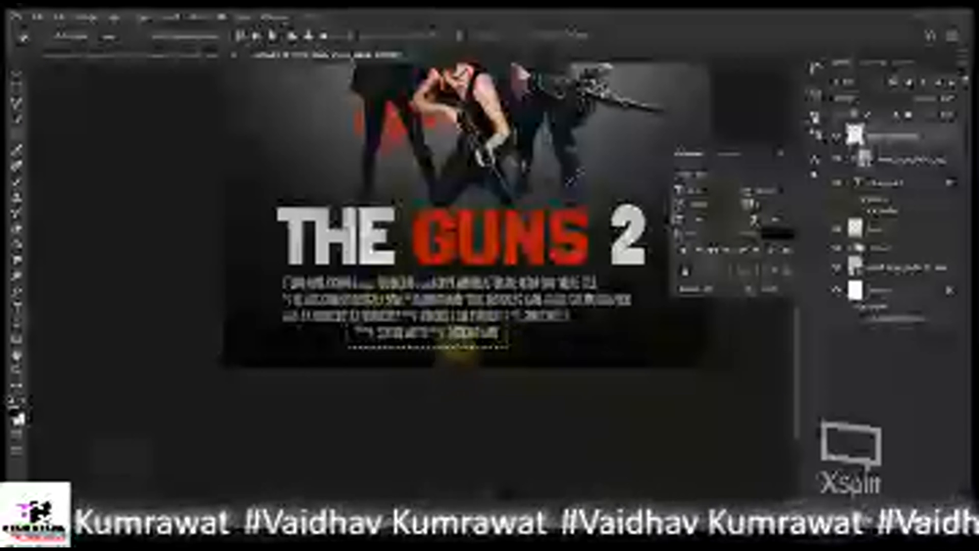
{"action": "left_click", "coordinate": [162, 17]}
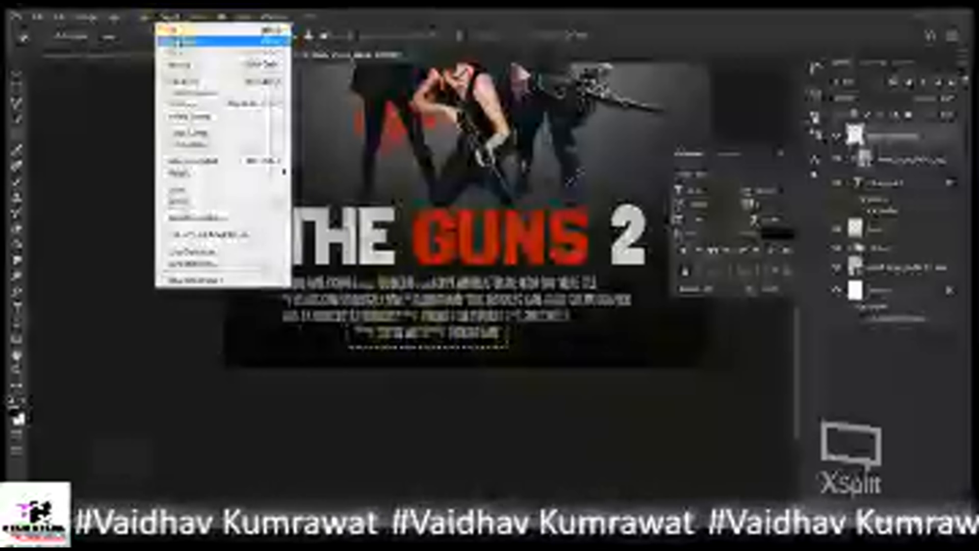
{"action": "left_click", "coordinate": [189, 168]}
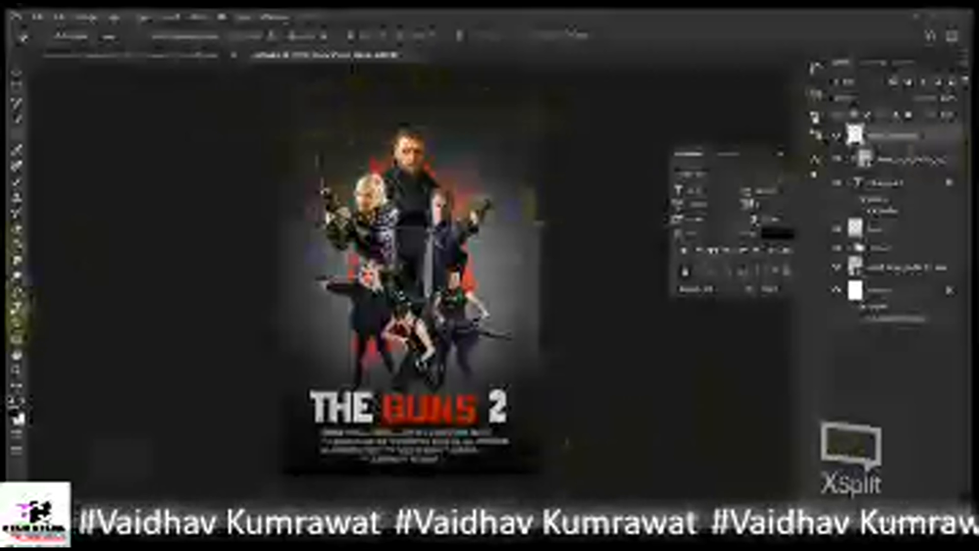
Choose a font and add a two-line black text near the poster's upper-left corner
{"action": "left_click", "coordinate": [17, 306]}
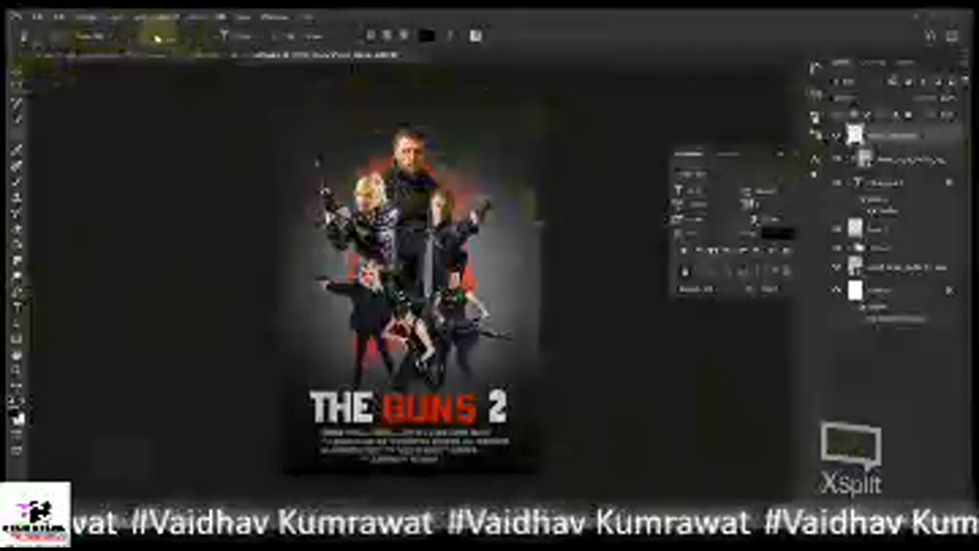
{"action": "left_click", "coordinate": [117, 35]}
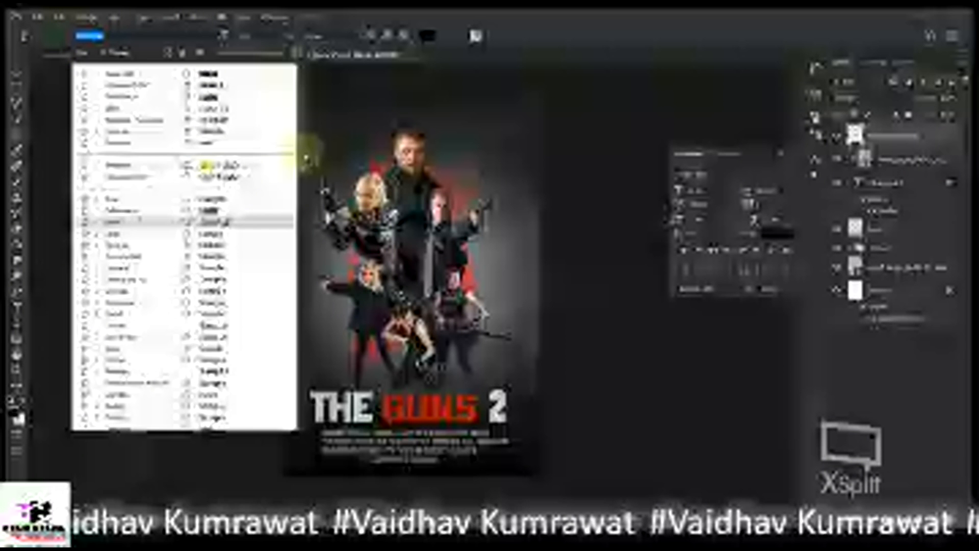
{"action": "scroll", "coordinate": [294, 156], "scroll_direction": "down", "scroll_amount": 2}
{"action": "left_click", "coordinate": [126, 145]}
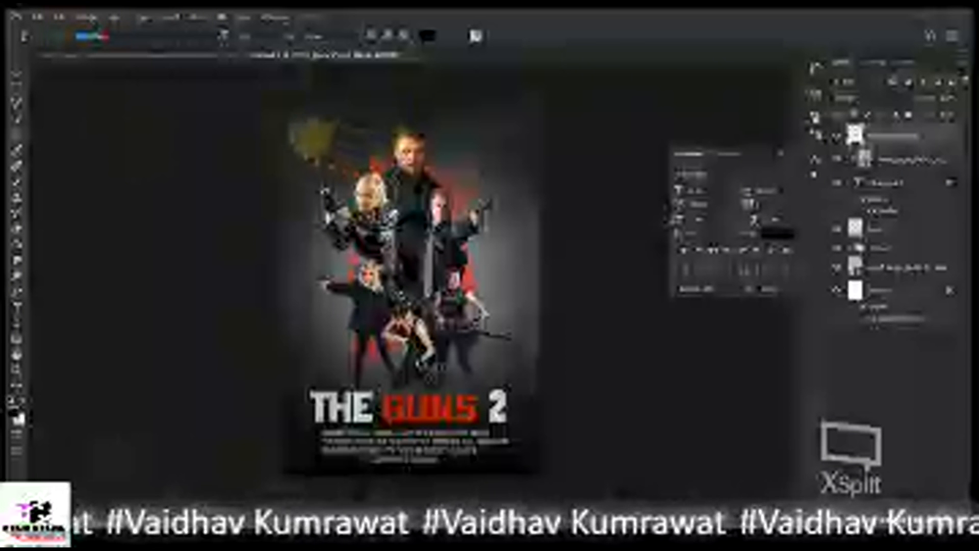
{"action": "left_click", "coordinate": [291, 134]}
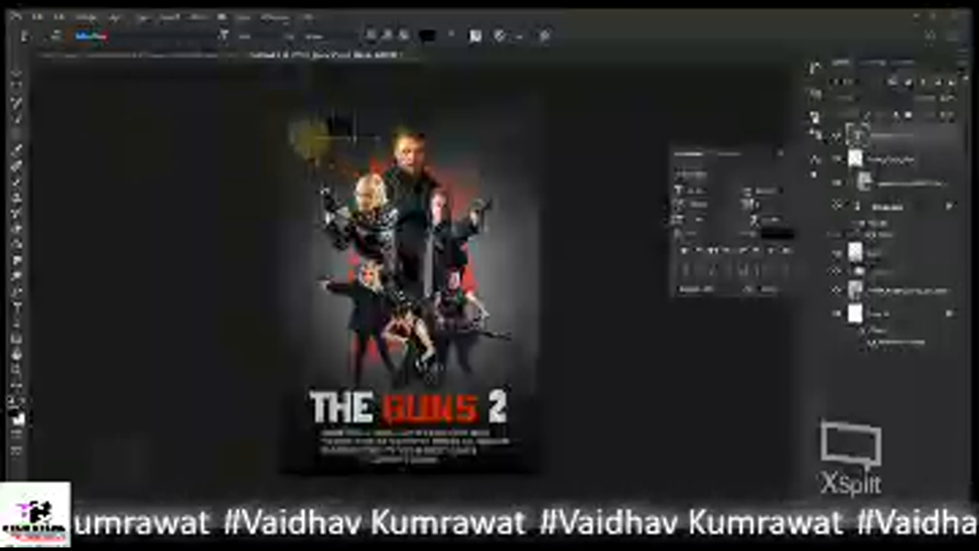
{"action": "key", "text": "Return"}
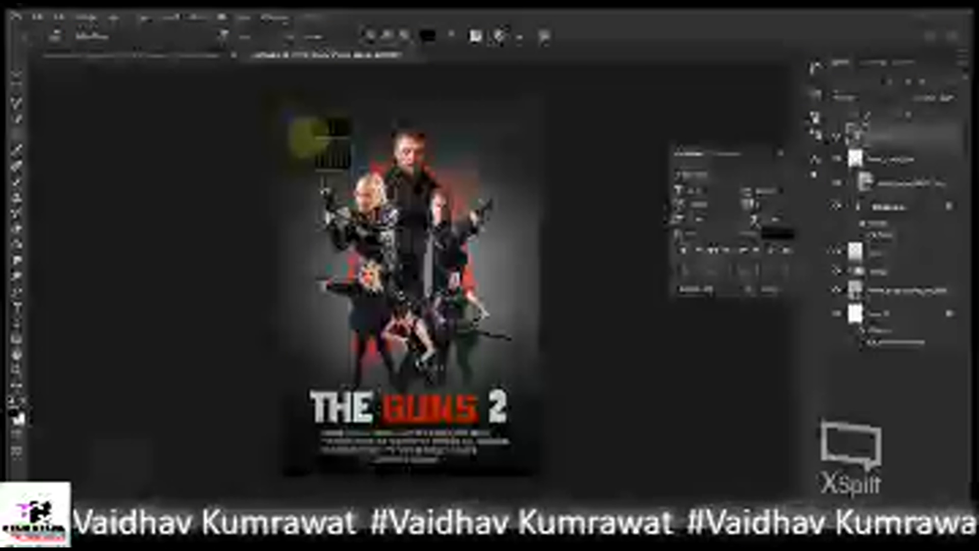
{"action": "left_click", "coordinate": [525, 34]}
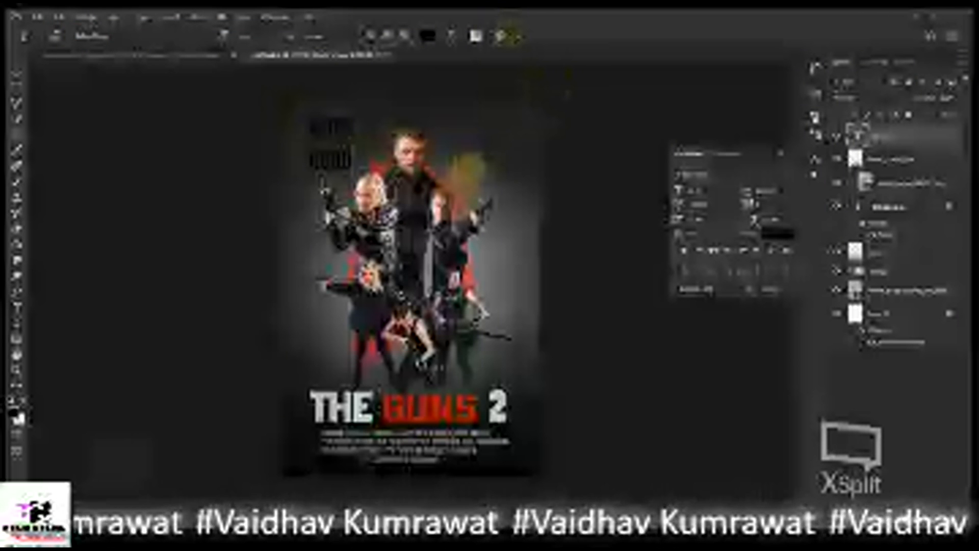
Scale the two-line text down with Free Transform and fit it into the poster's upper-left corner
{"action": "key", "text": "ctrl+t"}
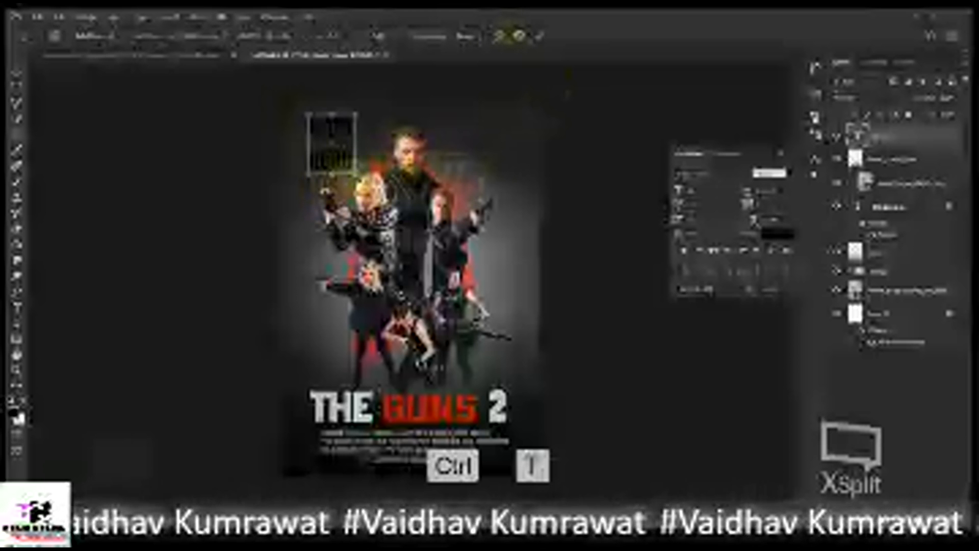
{"action": "left_click_drag", "start_coordinate": [346, 160], "coordinate": [320, 135]}
{"action": "left_click", "coordinate": [538, 36]}
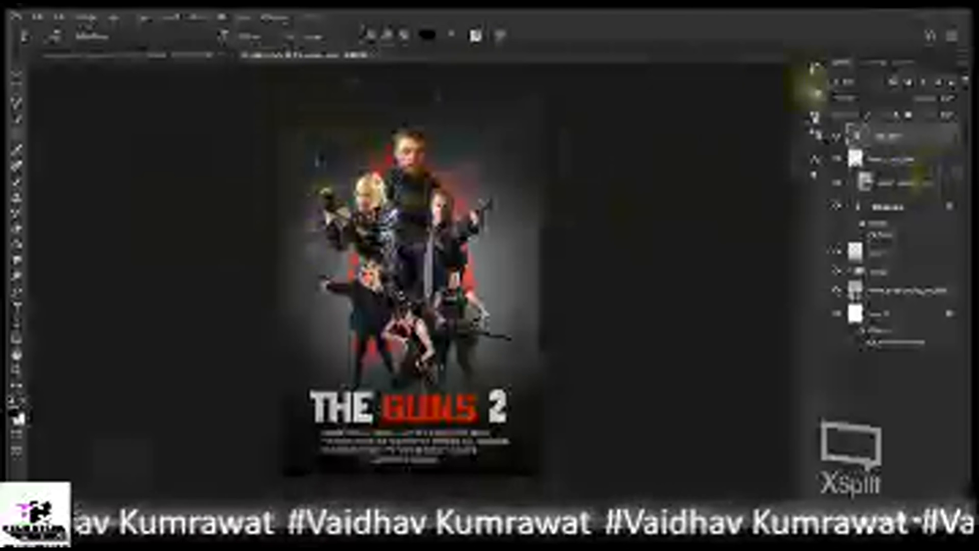
Change the colour of the small corner text to white
{"action": "double_click", "coordinate": [858, 135]}
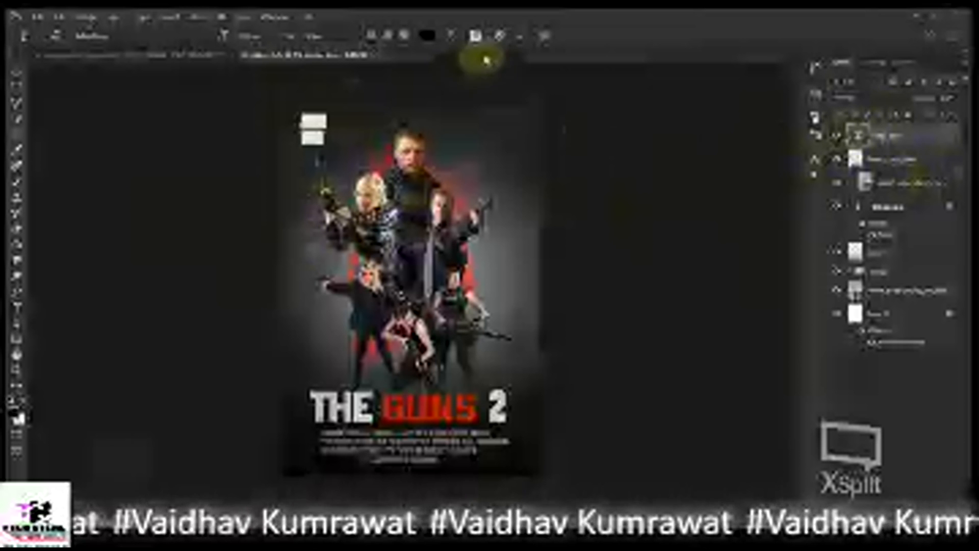
{"action": "left_click", "coordinate": [474, 36]}
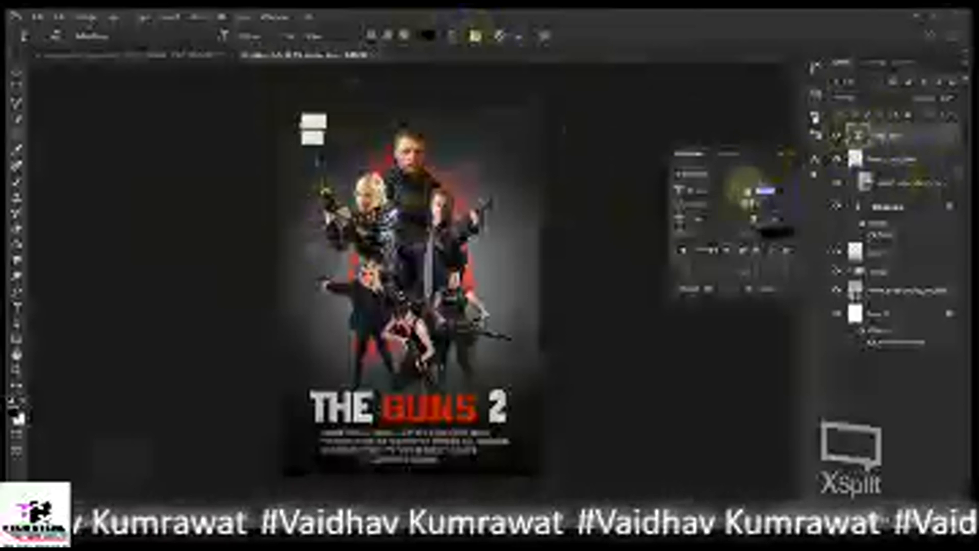
{"action": "left_click", "coordinate": [778, 249]}
{"action": "left_click_drag", "start_coordinate": [530, 273], "coordinate": [453, 112]}
{"action": "left_click", "coordinate": [794, 223]}
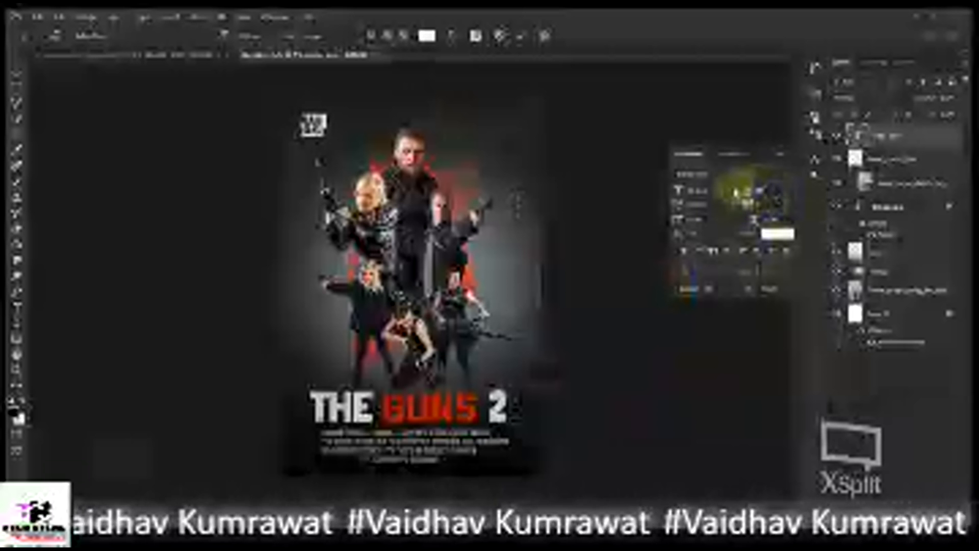
Adjust the leading of the small corner text, fine-tune its character settings and commit the text edit
{"action": "type", "text": "0"}
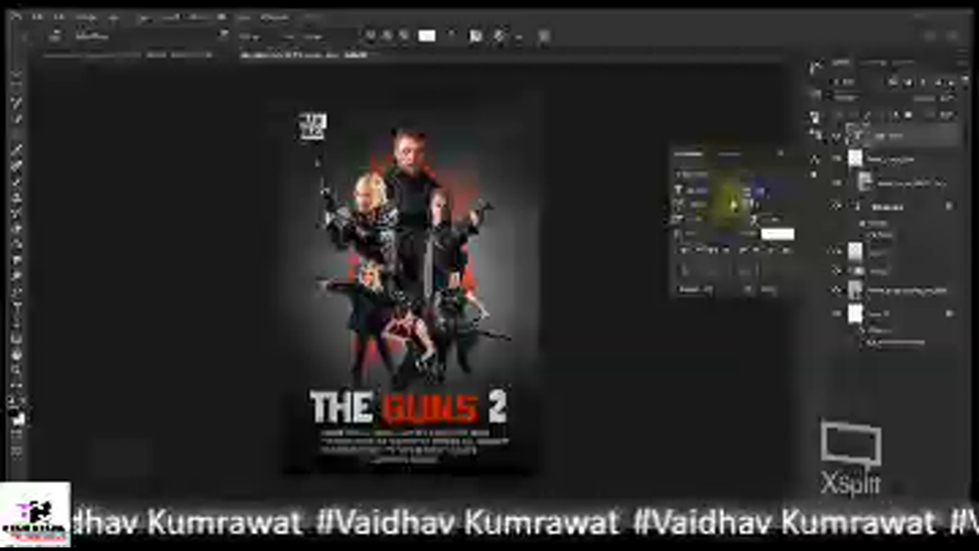
{"action": "left_click", "coordinate": [730, 194]}
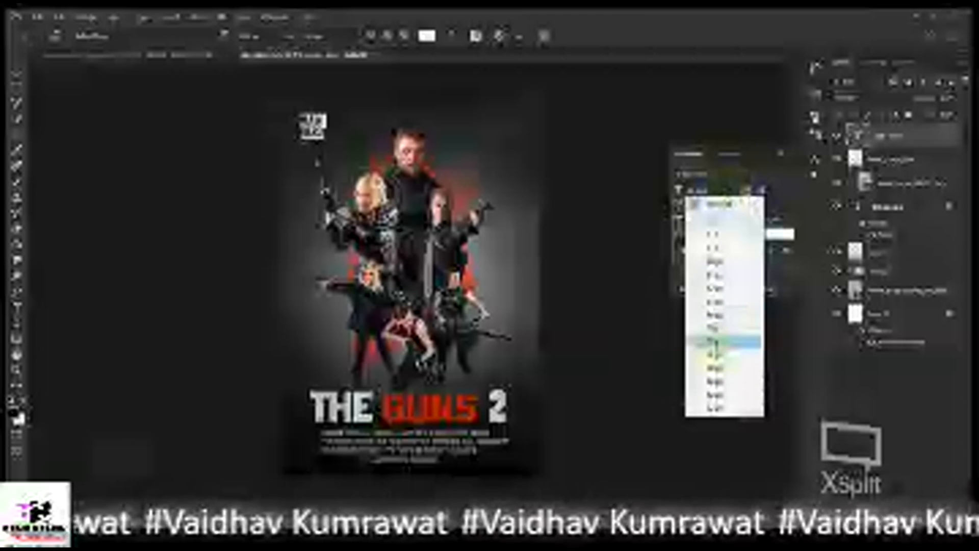
{"action": "left_click", "coordinate": [719, 343]}
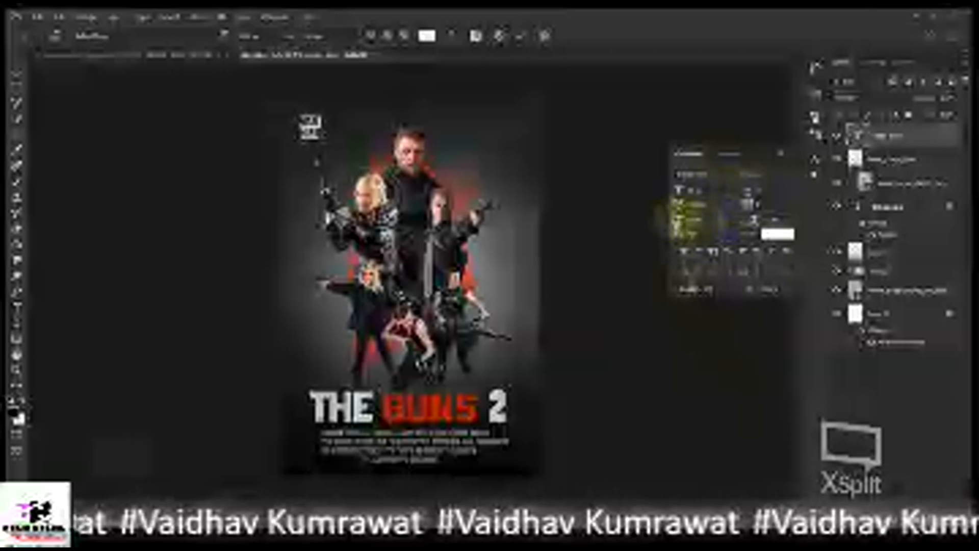
{"action": "left_click_drag", "start_coordinate": [675, 224], "coordinate": [681, 223]}
{"action": "left_click", "coordinate": [888, 135]}
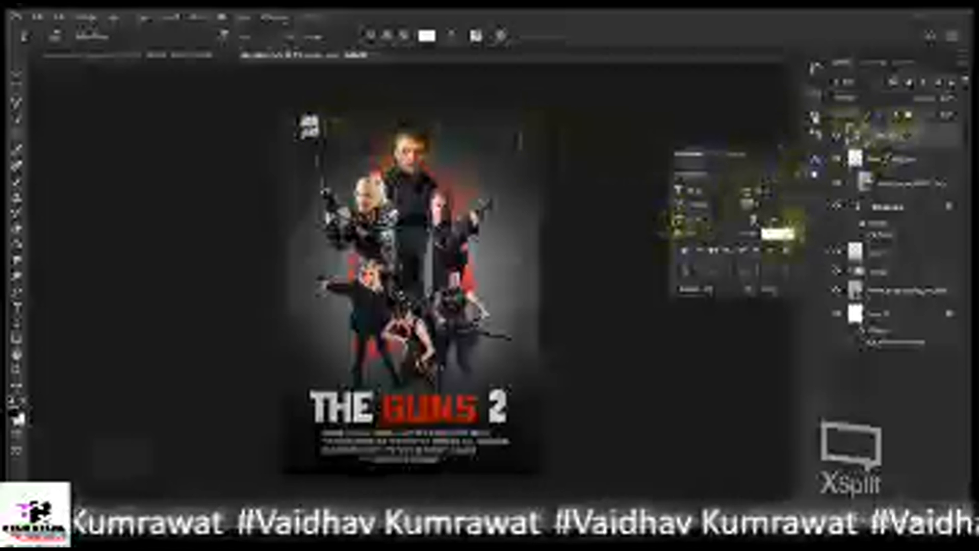
Set the small corner text to a light colour and place a duplicate of it to its right
{"action": "left_click", "coordinate": [775, 233]}
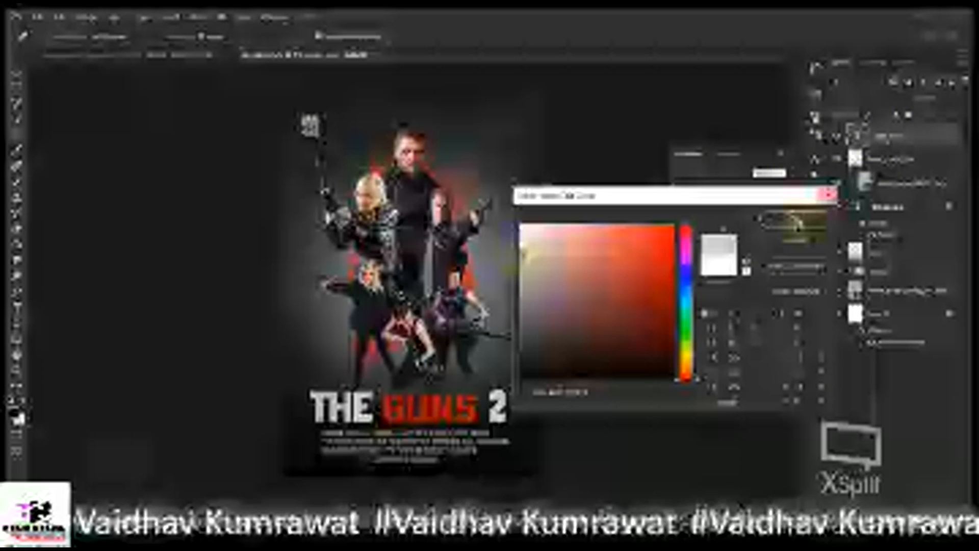
{"action": "left_click", "coordinate": [785, 222]}
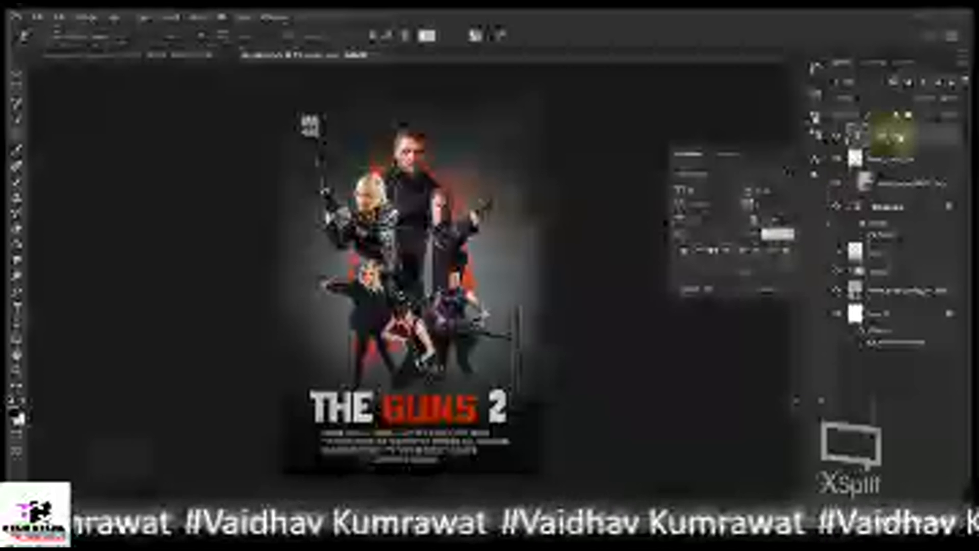
{"action": "key", "text": "ctrl+j"}
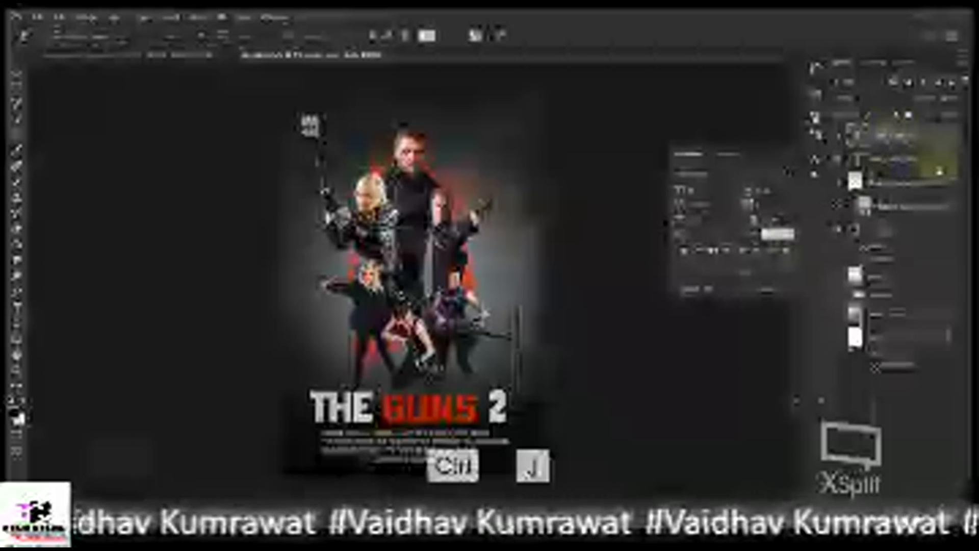
{"action": "left_click", "coordinate": [18, 76]}
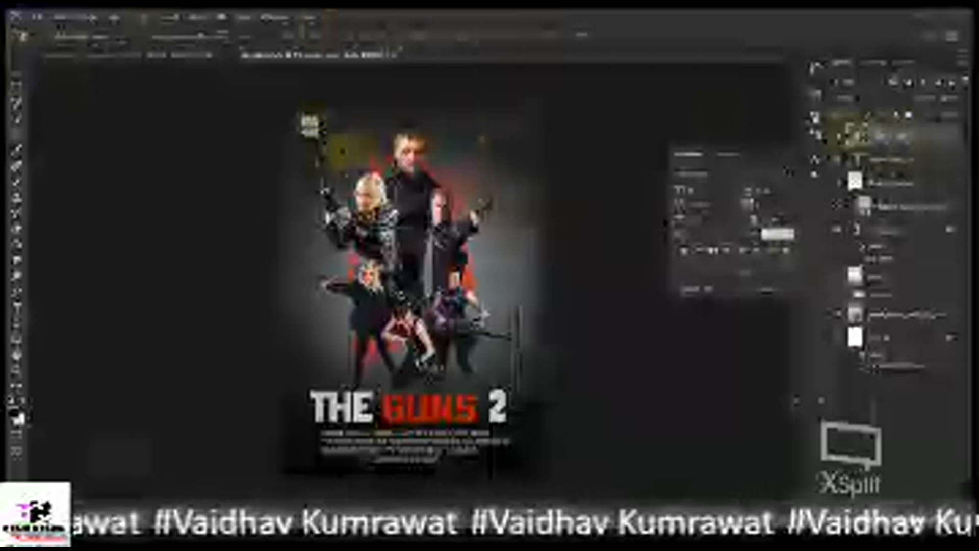
{"action": "left_click_drag", "start_coordinate": [315, 123], "coordinate": [345, 122]}
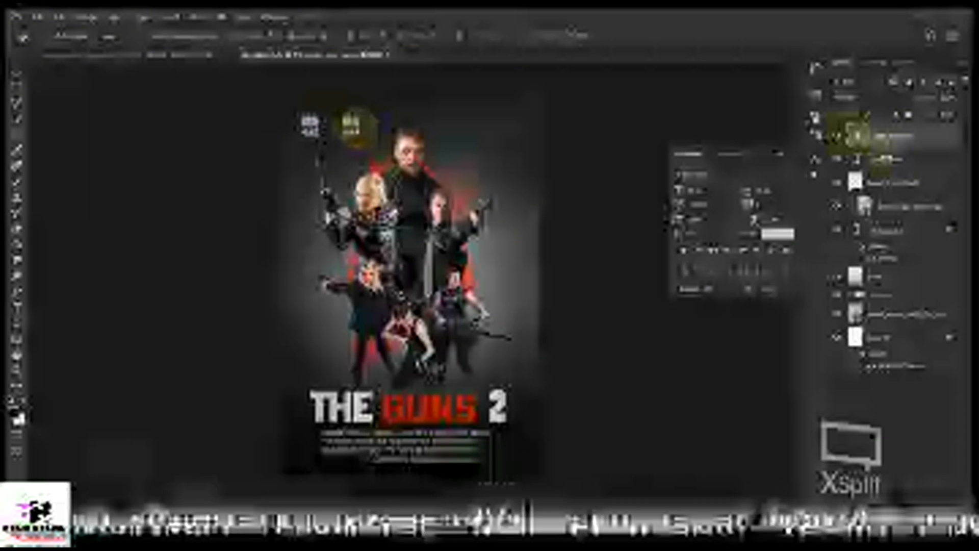
Edit the second label to read "SIDE HERO" and create a third label, "MAIN HEROIN", beside it along the poster's upper edge
{"action": "left_click", "coordinate": [857, 135]}
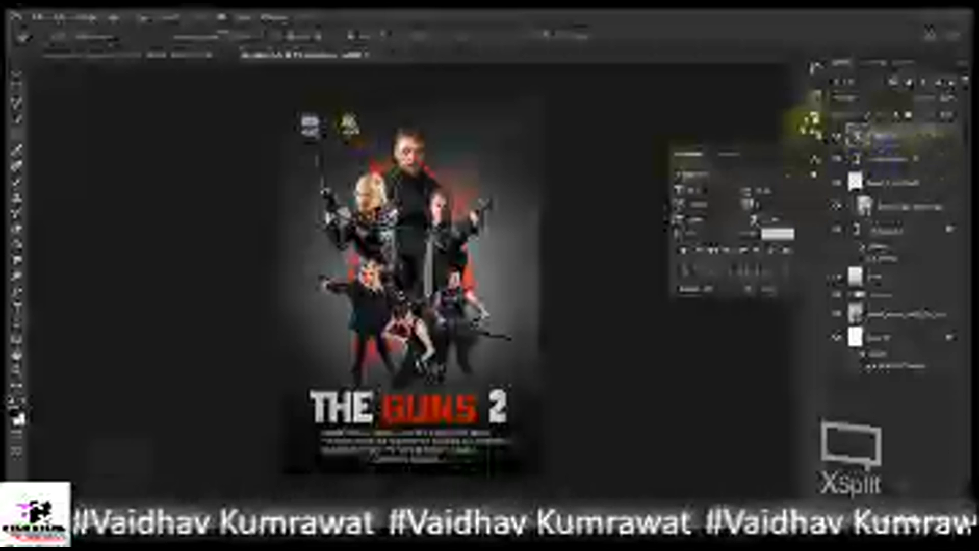
{"action": "left_click", "coordinate": [862, 134]}
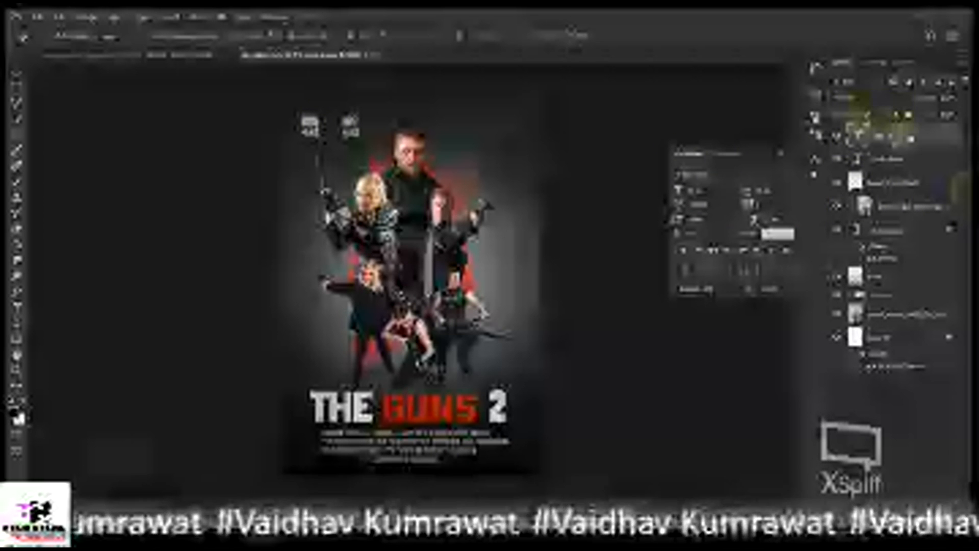
{"action": "key", "text": "ctrl+j"}
{"action": "double_click", "coordinate": [857, 135]}
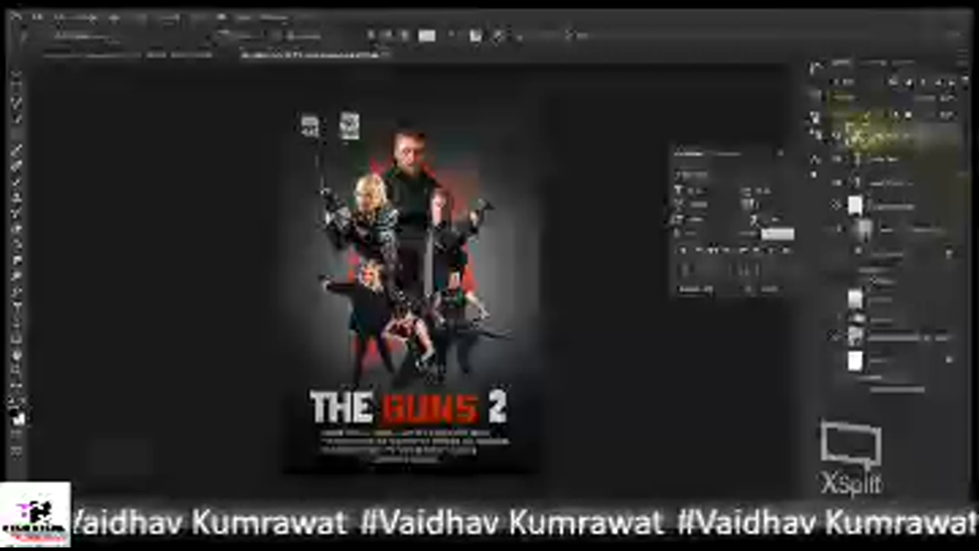
{"action": "type", "text": "as"}
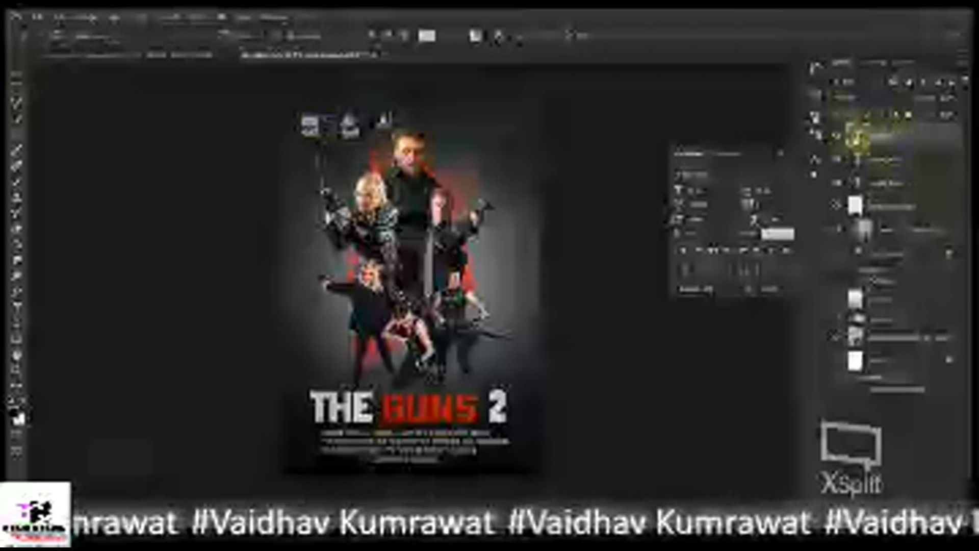
Duplicate the third label, place the copy to its right and change its wording to start with "DETECTIVE"
{"action": "left_click", "coordinate": [887, 133]}
{"action": "key", "text": "ctrl+j"}
{"action": "left_click_drag", "start_coordinate": [408, 127], "coordinate": [462, 124]}
{"action": "double_click", "coordinate": [858, 134]}
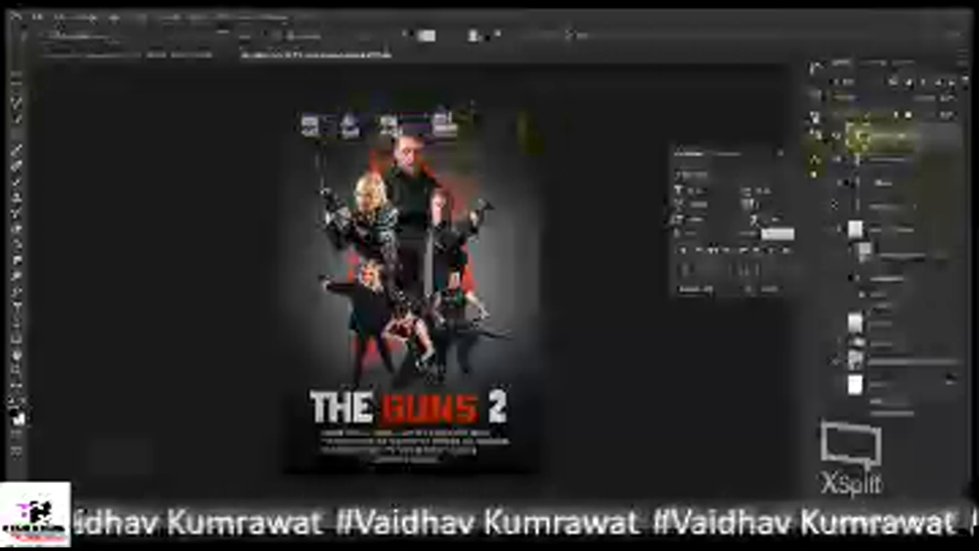
Add two more duplicated labels reading "SIDE HEROIN" and "ANOTHER DUDE" to complete the row along the poster's upper edge
{"action": "left_click", "coordinate": [883, 133]}
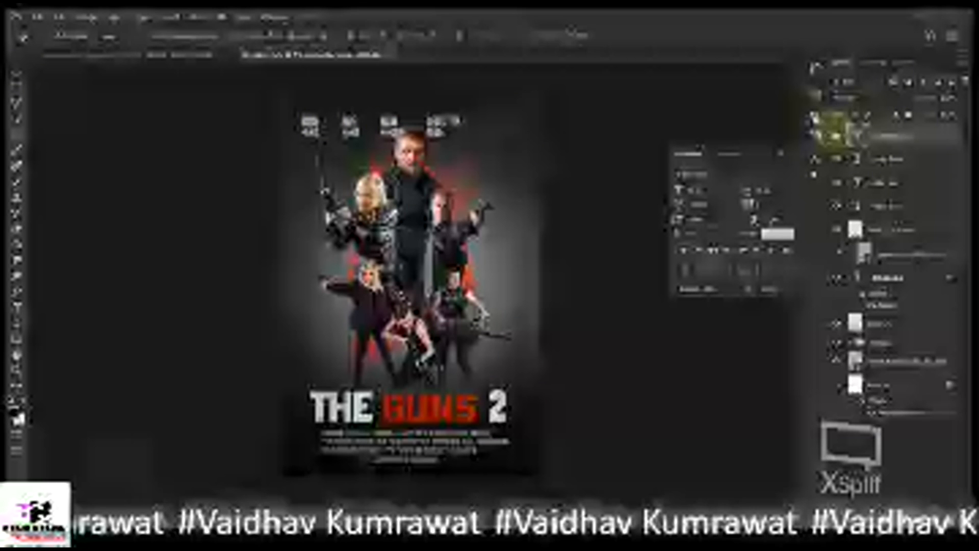
{"action": "key", "text": "ctrl+j"}
{"action": "left_click_drag", "start_coordinate": [449, 130], "coordinate": [517, 125]}
{"action": "left_click", "coordinate": [883, 135]}
{"action": "left_click", "coordinate": [896, 225], "text": "shift"}
{"action": "left_click", "coordinate": [887, 135]}
{"action": "key", "text": "ctrl+j"}
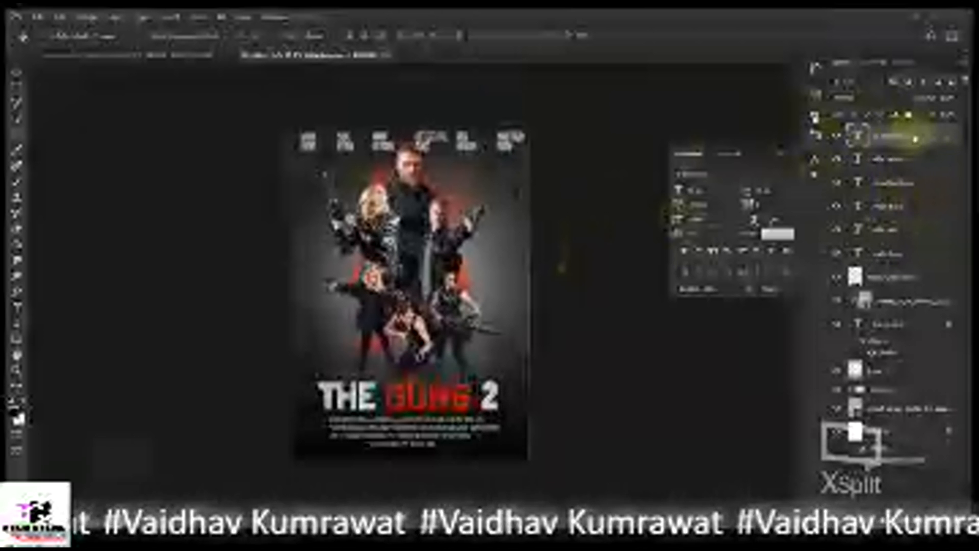
Group the six role label layers and move the group below the characters' group in the layer order
{"action": "left_click", "coordinate": [887, 253], "text": "shift"}
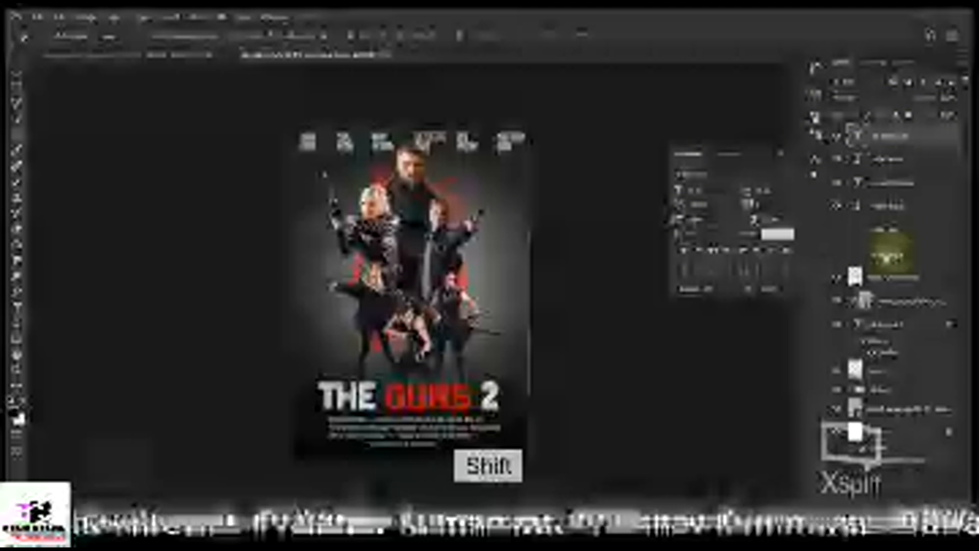
{"action": "left_click", "coordinate": [888, 255], "text": "shift"}
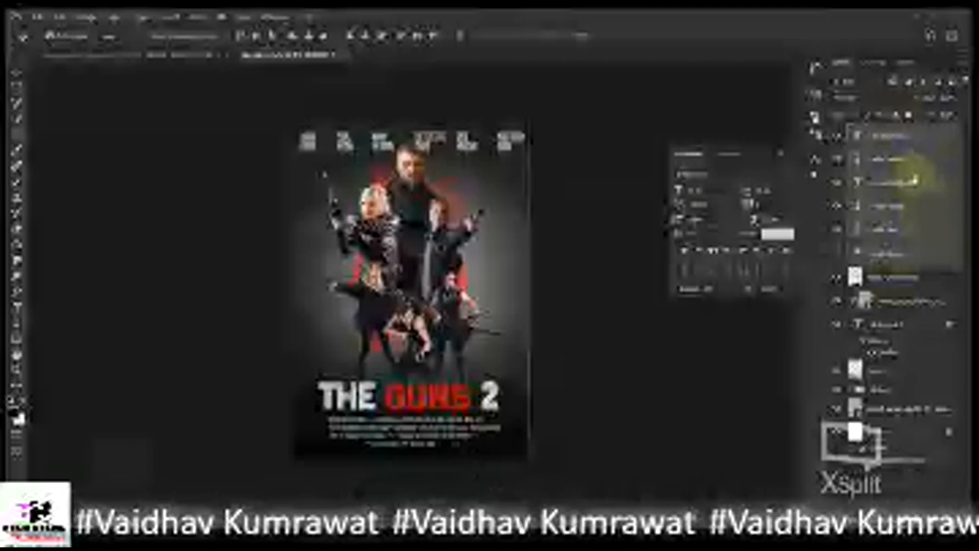
{"action": "key", "text": "ctrl+g"}
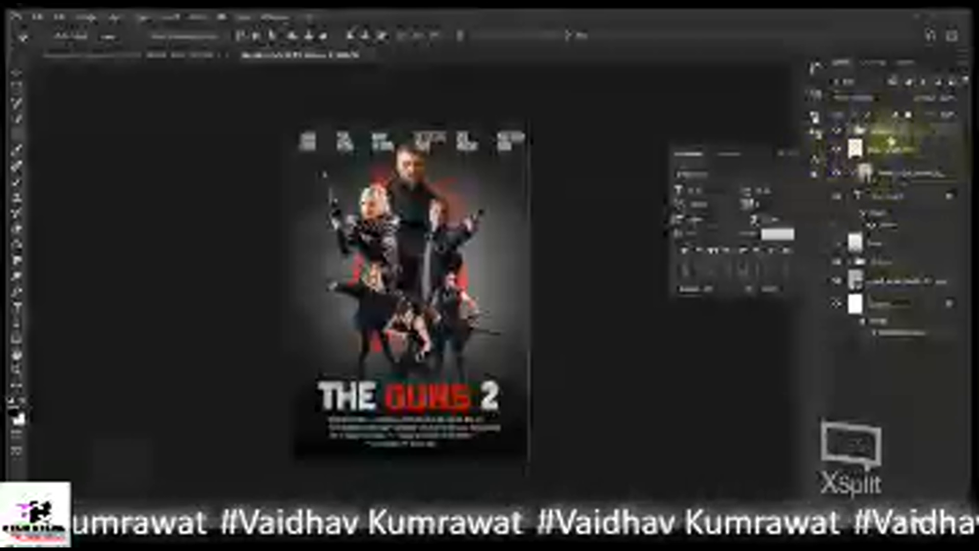
{"action": "left_click_drag", "start_coordinate": [887, 137], "coordinate": [900, 270]}
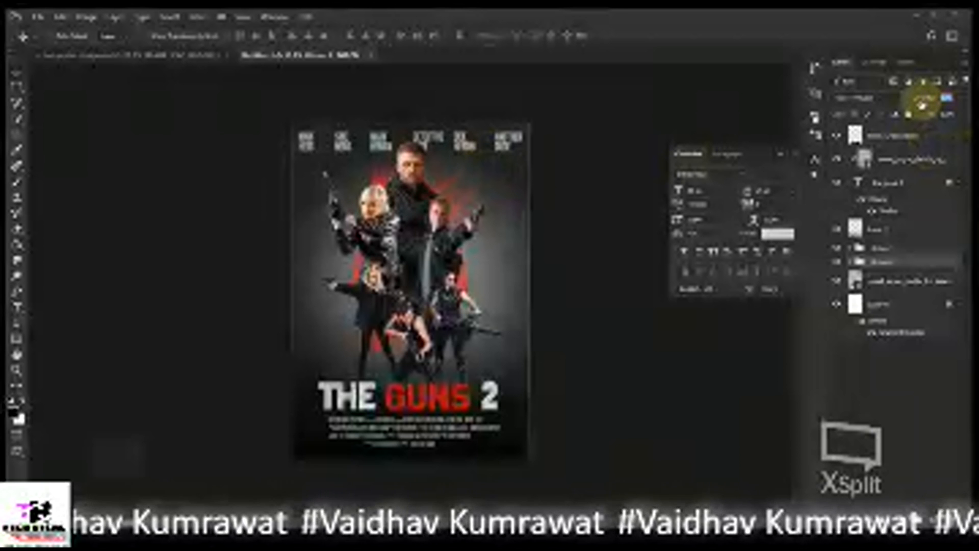
Place the raining sparks image embedded in the poster at its fitted size and commit the placement
{"action": "key", "text": "ctrl+plus"}
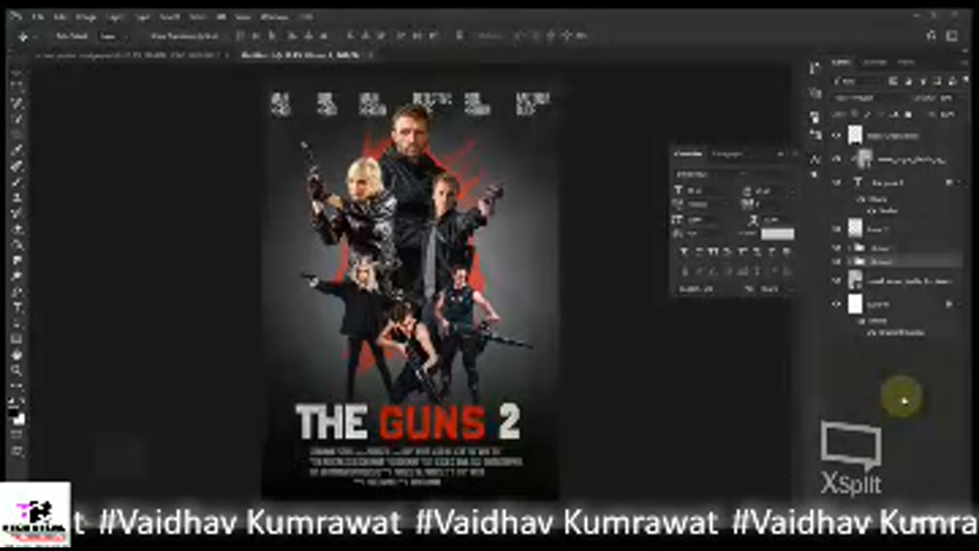
{"action": "left_click", "coordinate": [39, 17]}
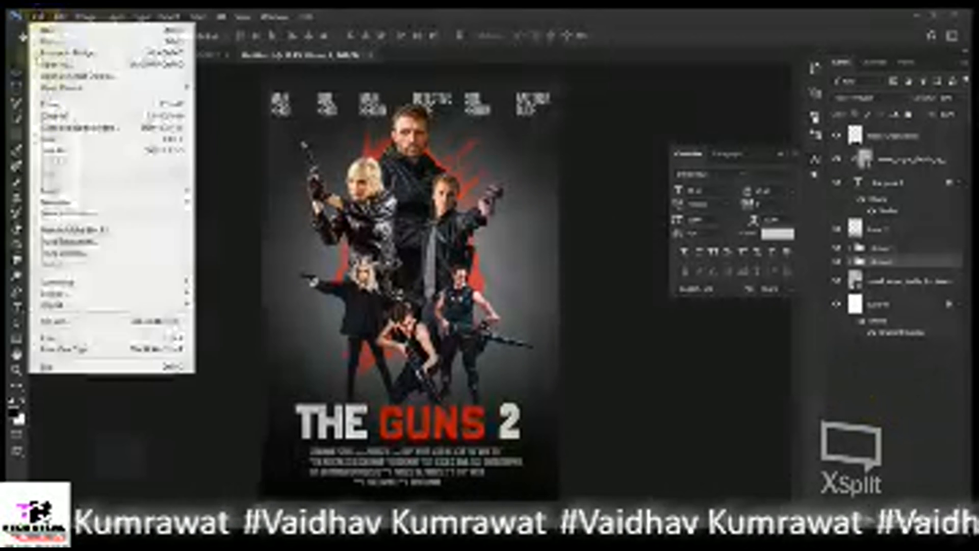
{"action": "left_click", "coordinate": [63, 252]}
{"action": "left_click", "coordinate": [432, 198]}
{"action": "left_click", "coordinate": [397, 262]}
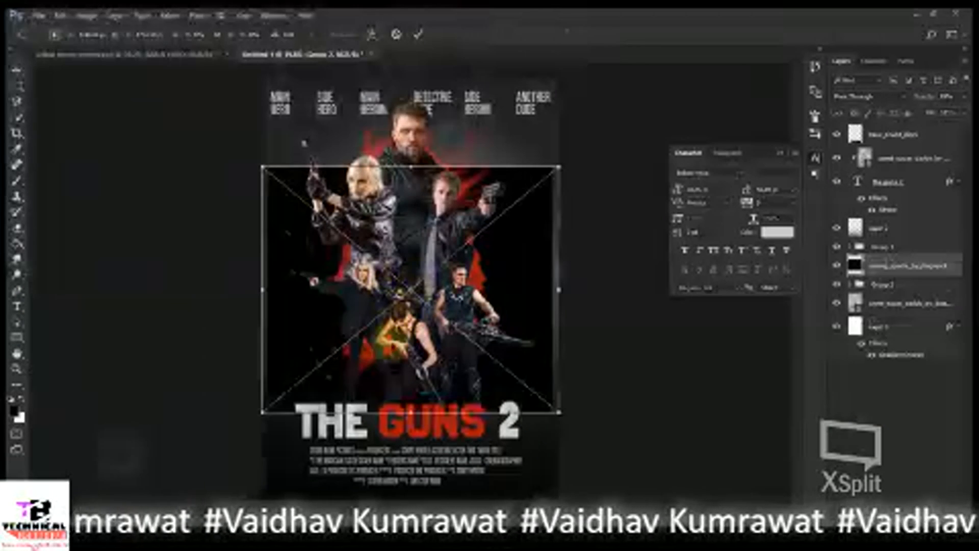
{"action": "left_click", "coordinate": [419, 35]}
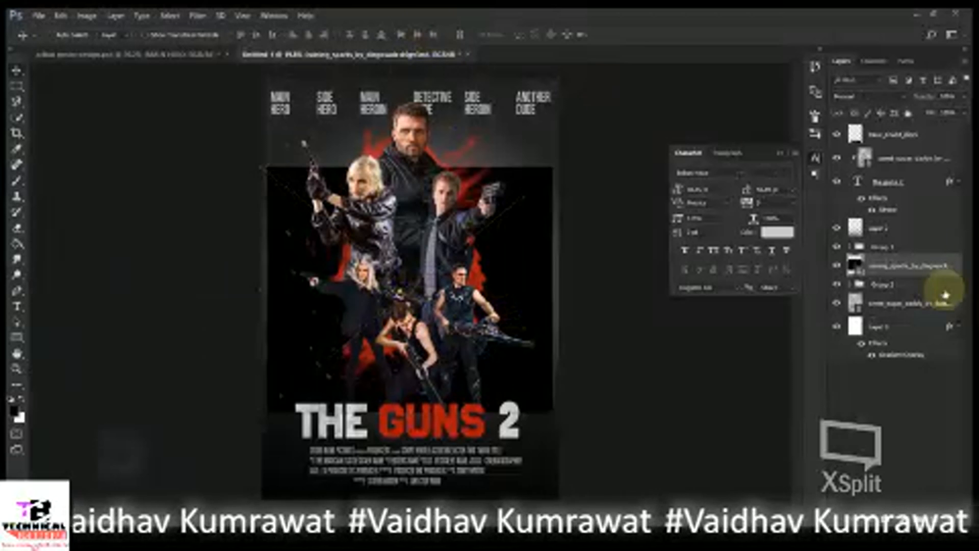
Move the raining sparks layer to the top of the layer order and set its blend mode to Screen
{"action": "left_click_drag", "start_coordinate": [912, 275], "coordinate": [913, 127]}
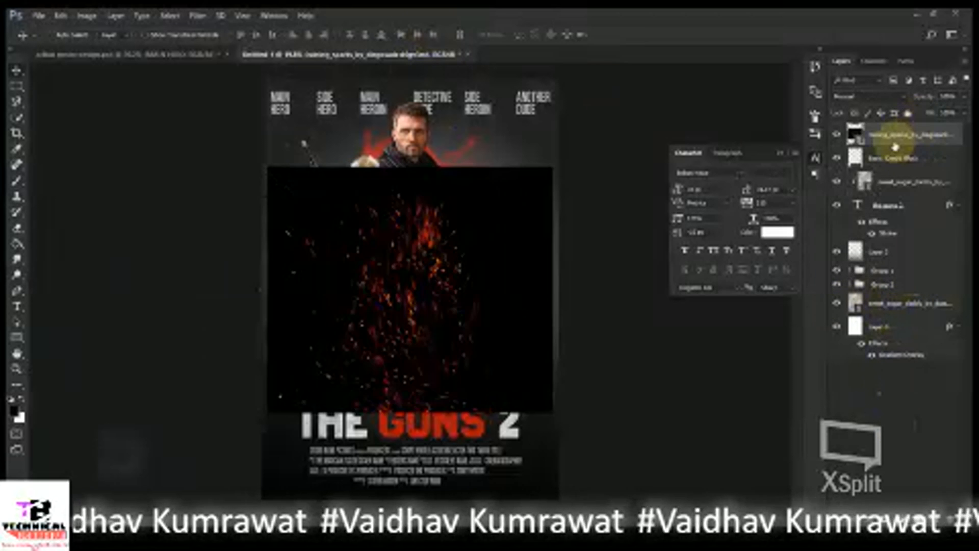
{"action": "left_click", "coordinate": [851, 96]}
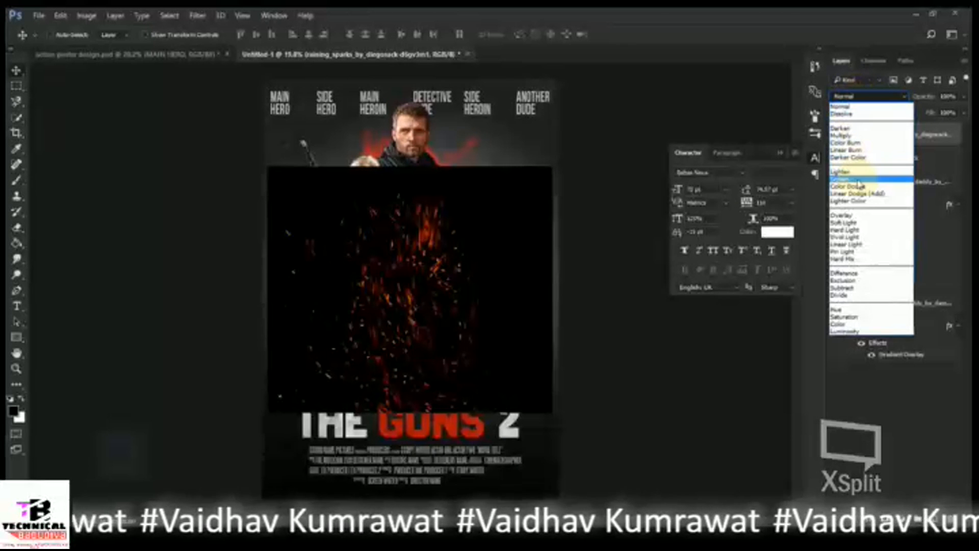
{"action": "left_click", "coordinate": [860, 180]}
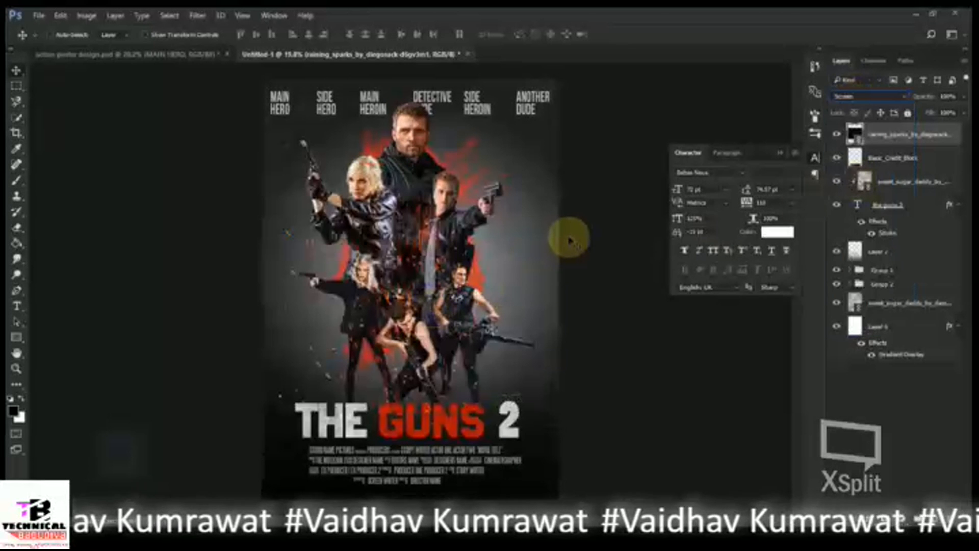
Rotate the raining sparks with Free Transform and position them over the poster's lower-left corner
{"action": "key", "text": "ctrl+t"}
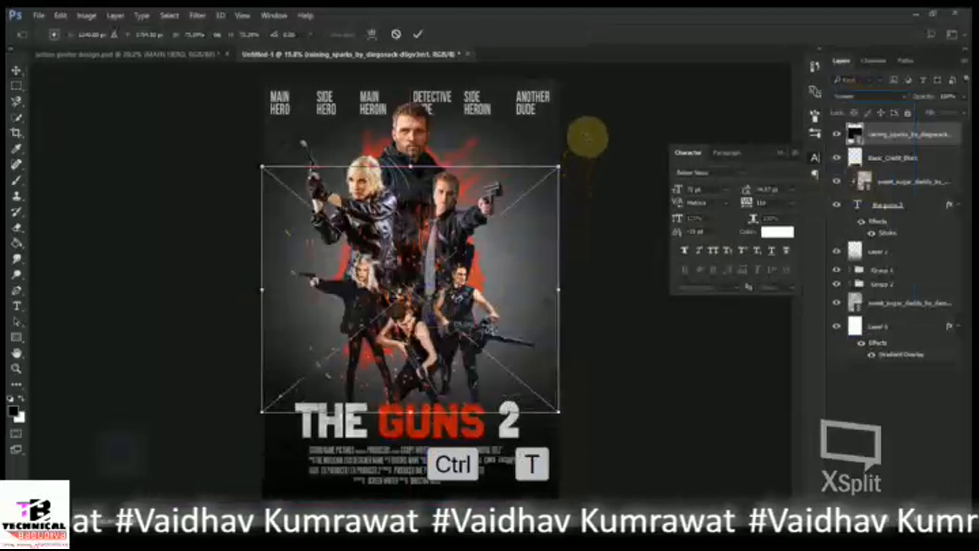
{"action": "left_click_drag", "start_coordinate": [608, 214], "coordinate": [614, 334]}
{"action": "key", "text": "ctrl+minus"}
{"action": "left_click_drag", "start_coordinate": [454, 245], "coordinate": [365, 389]}
{"action": "left_click", "coordinate": [418, 34]}
{"action": "key", "text": "ctrl+t"}
{"action": "left_click", "coordinate": [417, 34]}
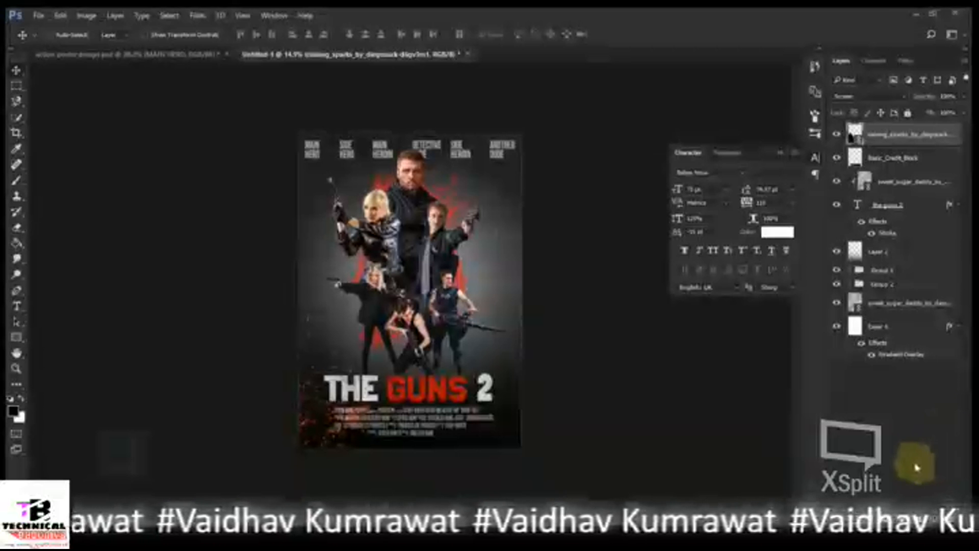
Add a Selective Color adjustment layer, tune the Reds and Yellows, and go on to the Blacks range
{"action": "left_click", "coordinate": [899, 504]}
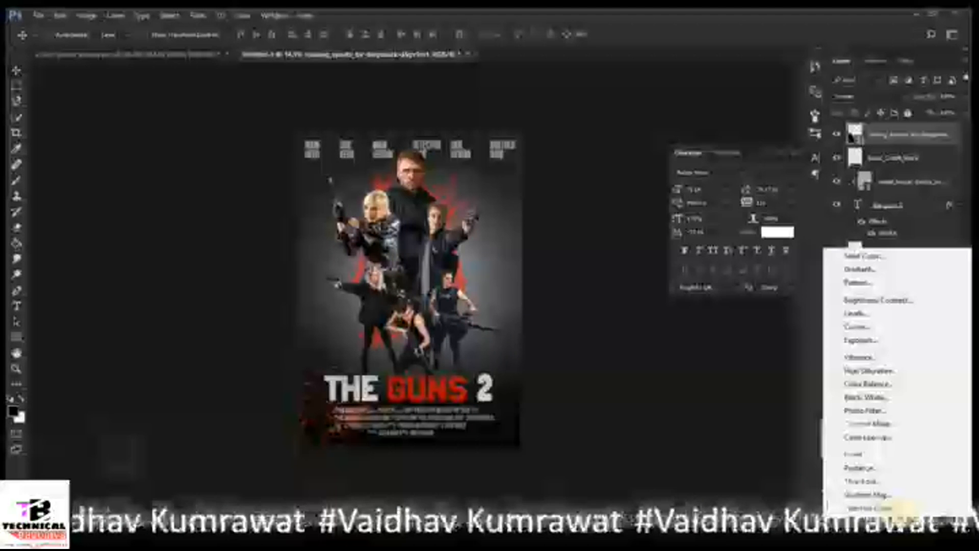
{"action": "left_click", "coordinate": [867, 508]}
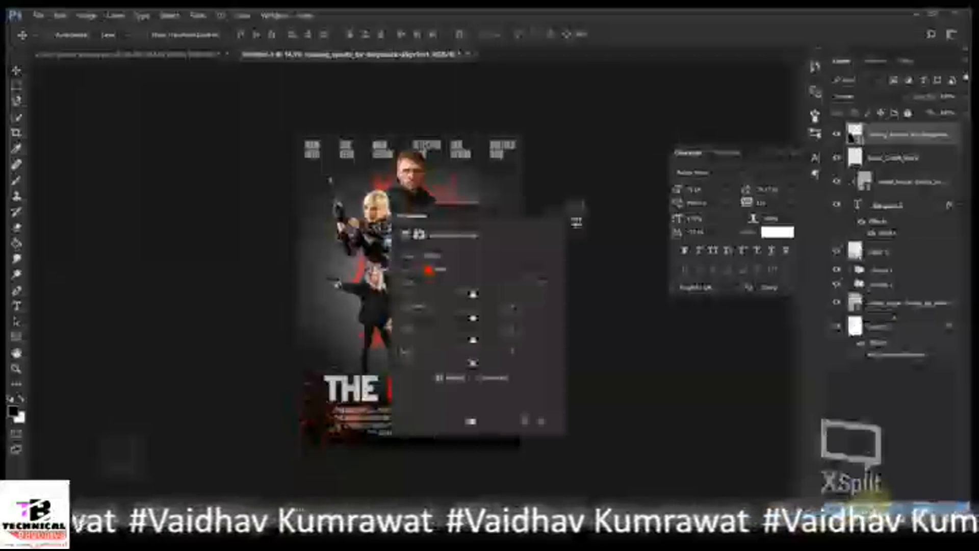
{"action": "left_click_drag", "start_coordinate": [451, 210], "coordinate": [671, 204]}
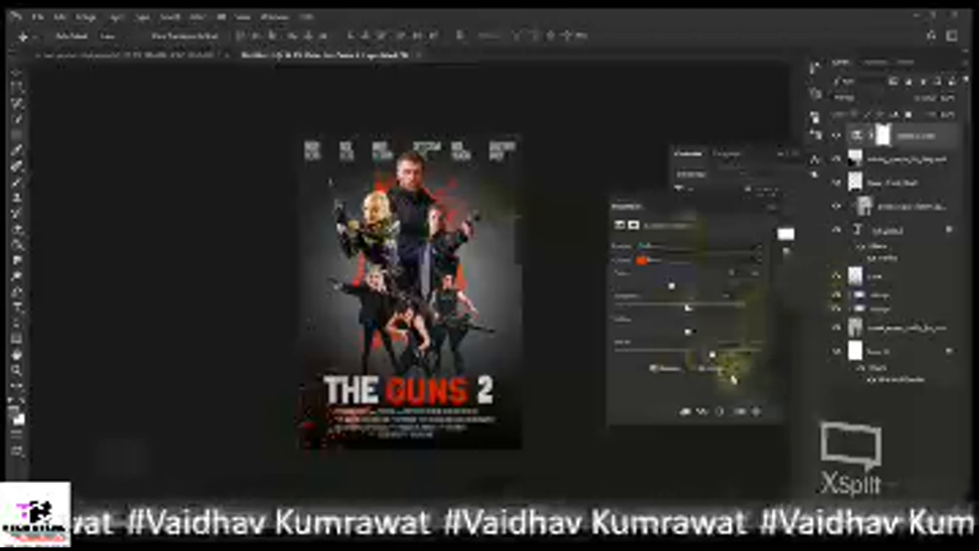
{"action": "left_click", "coordinate": [709, 261]}
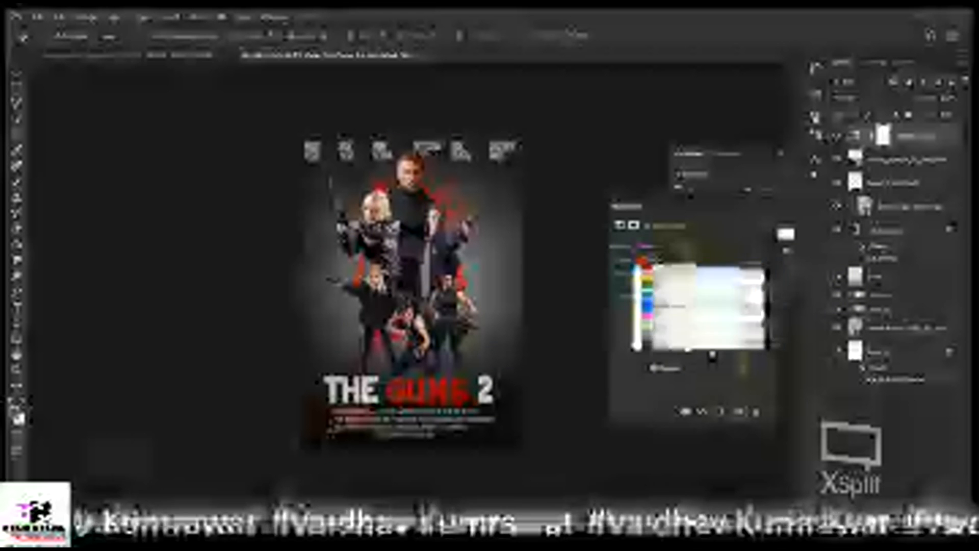
{"action": "left_click", "coordinate": [672, 281]}
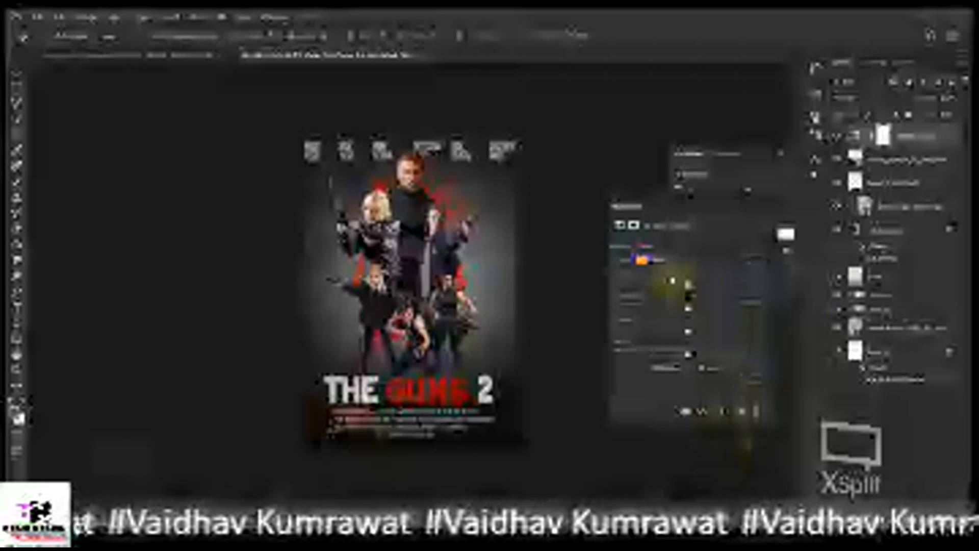
{"action": "left_click_drag", "start_coordinate": [686, 335], "coordinate": [709, 332]}
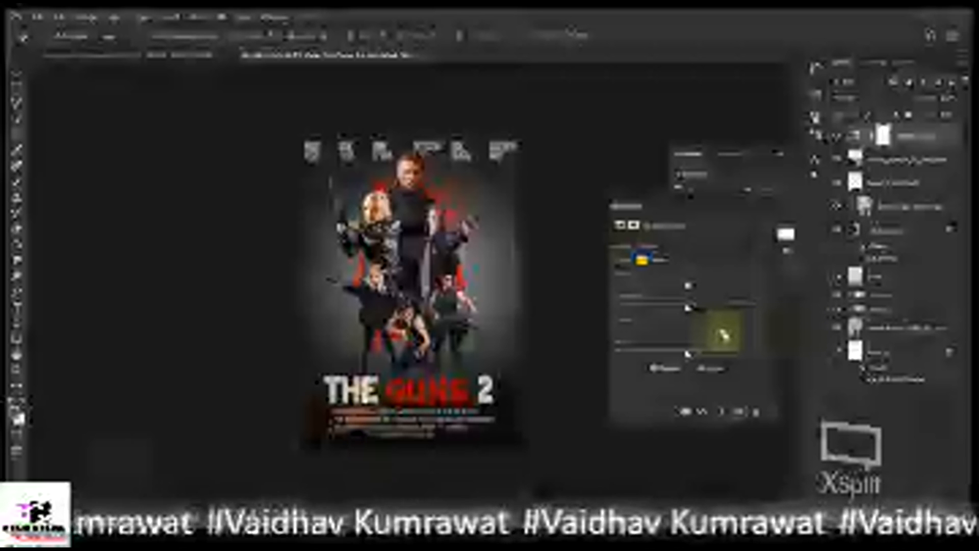
{"action": "left_click", "coordinate": [641, 259]}
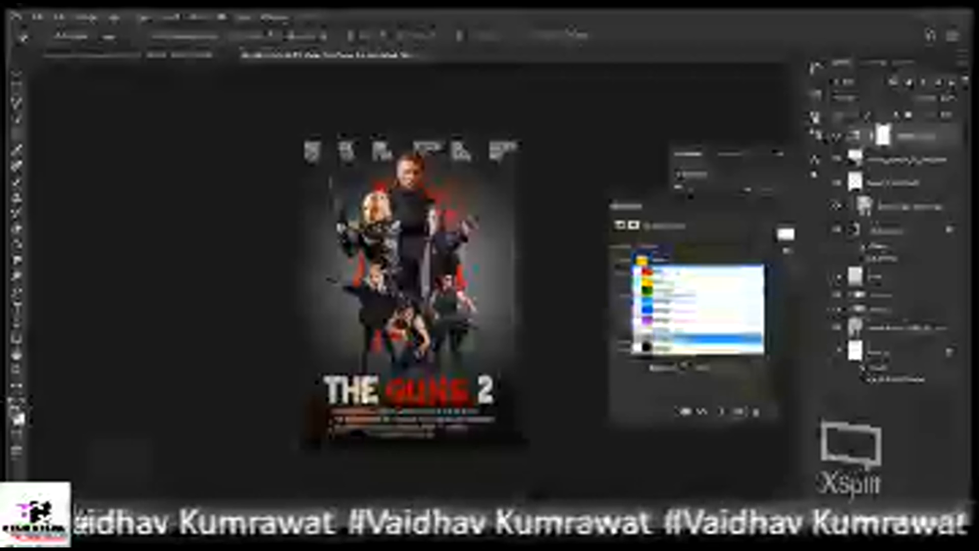
{"action": "left_click", "coordinate": [646, 270]}
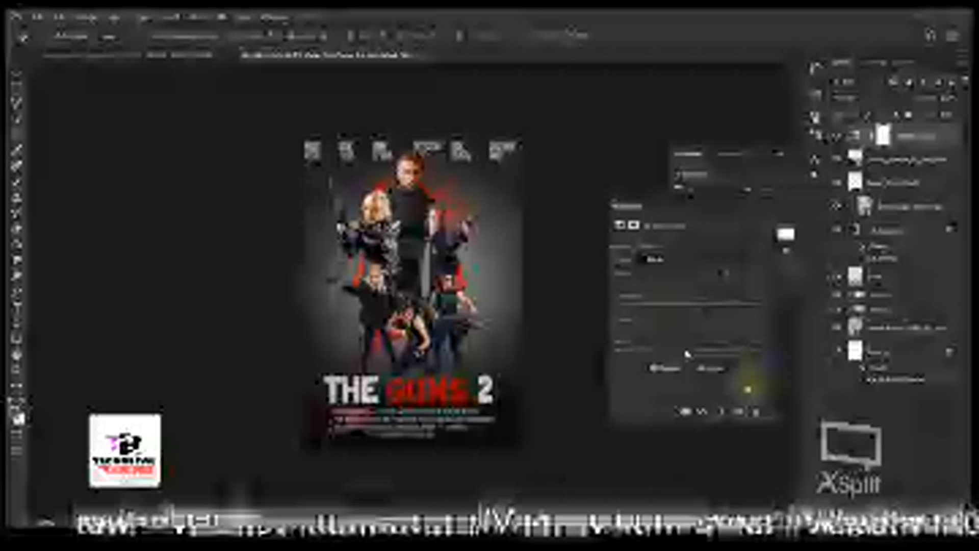
Add a Curves adjustment layer above all layers and bend a single colour channel's curve to give the poster a cool blue-teal tint
{"action": "left_click", "coordinate": [895, 516]}
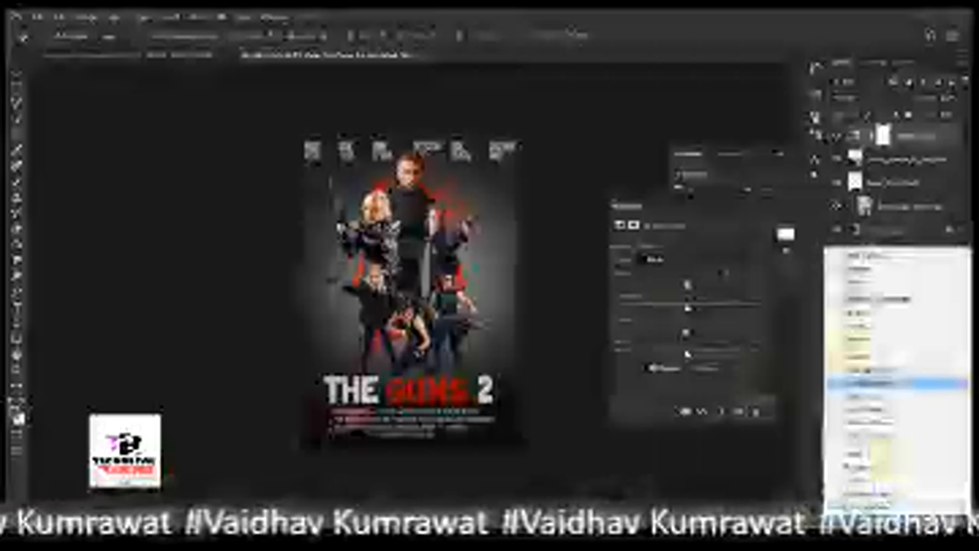
{"action": "left_click", "coordinate": [862, 339]}
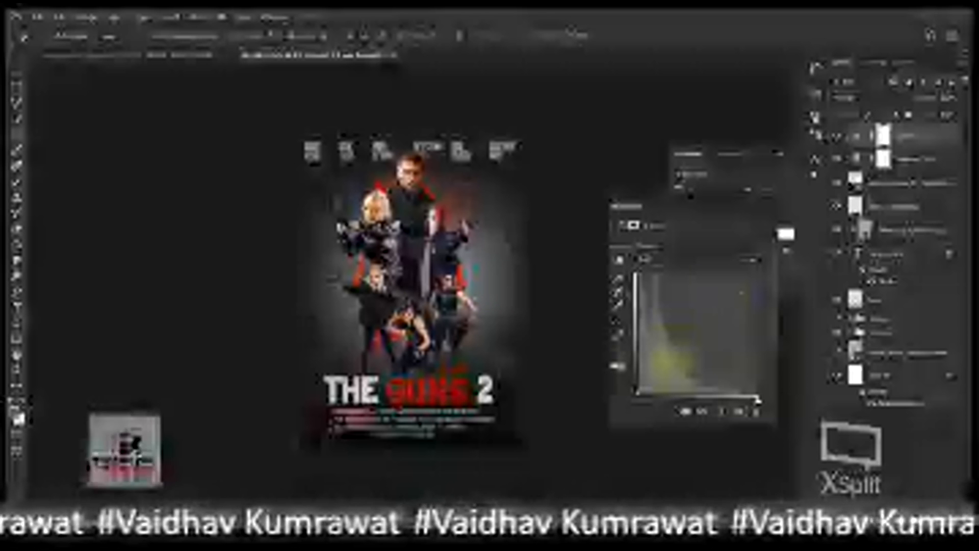
{"action": "left_click", "coordinate": [663, 259]}
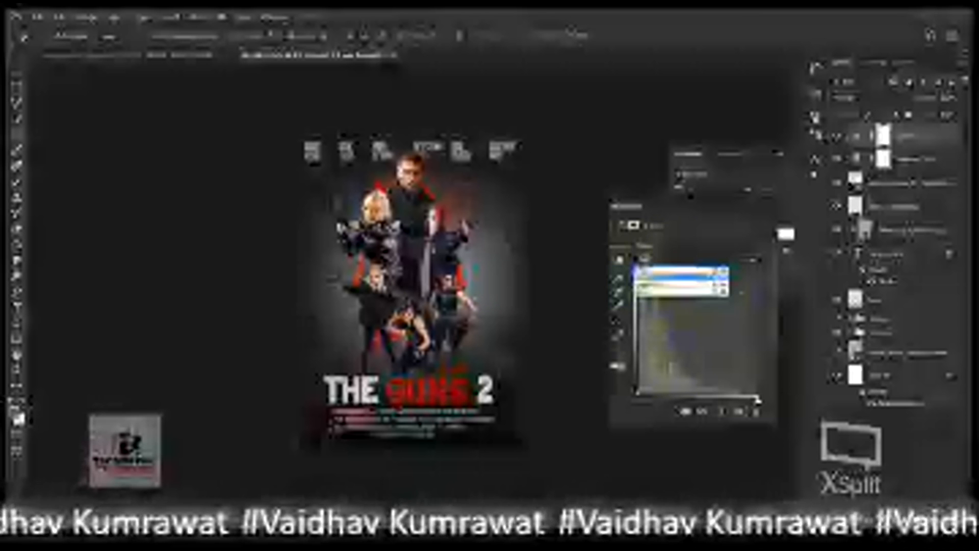
{"action": "left_click", "coordinate": [709, 282]}
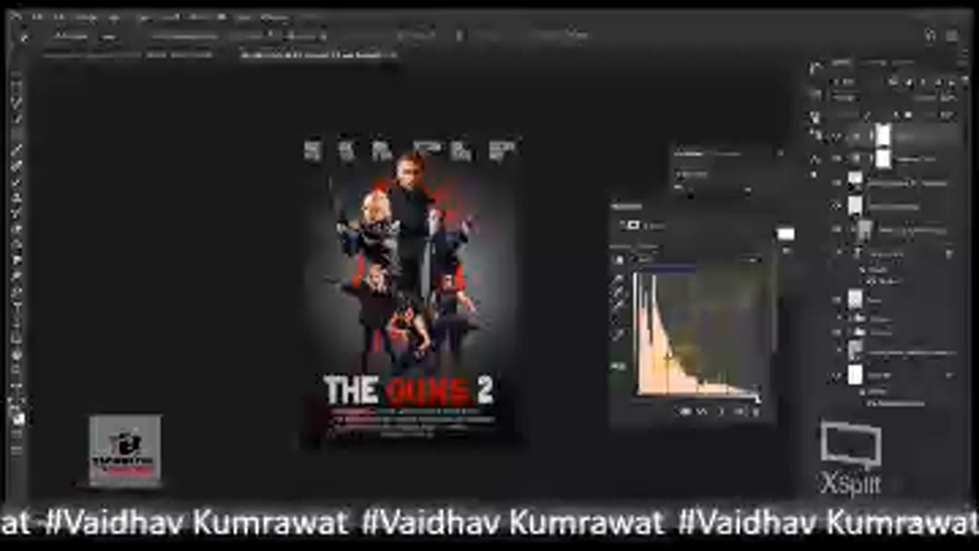
{"action": "left_click_drag", "start_coordinate": [673, 359], "coordinate": [680, 363]}
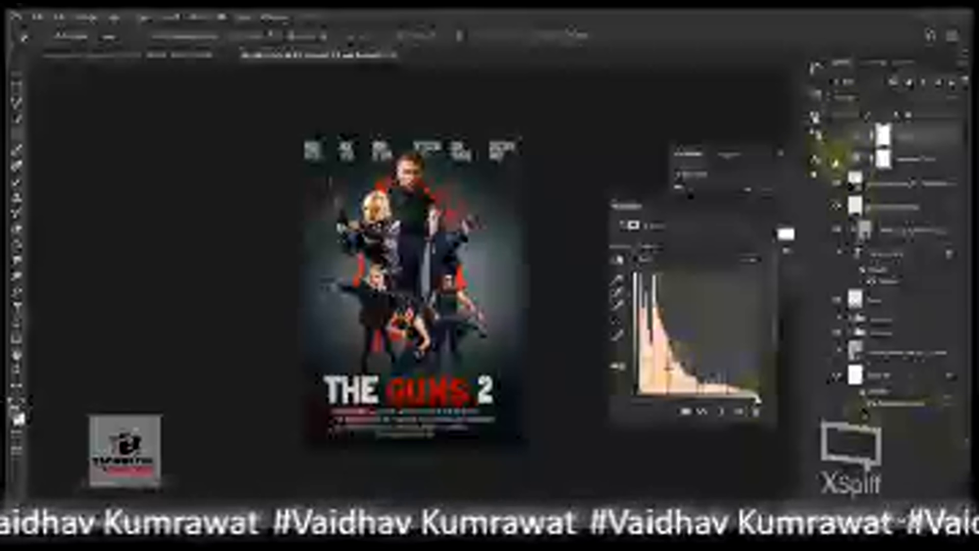
Check which group holds the characters by toggling its visibility, and expand it to reach the individual character layers
{"action": "key", "text": "ctrl+plus"}
{"action": "key", "text": "ctrl+plus"}
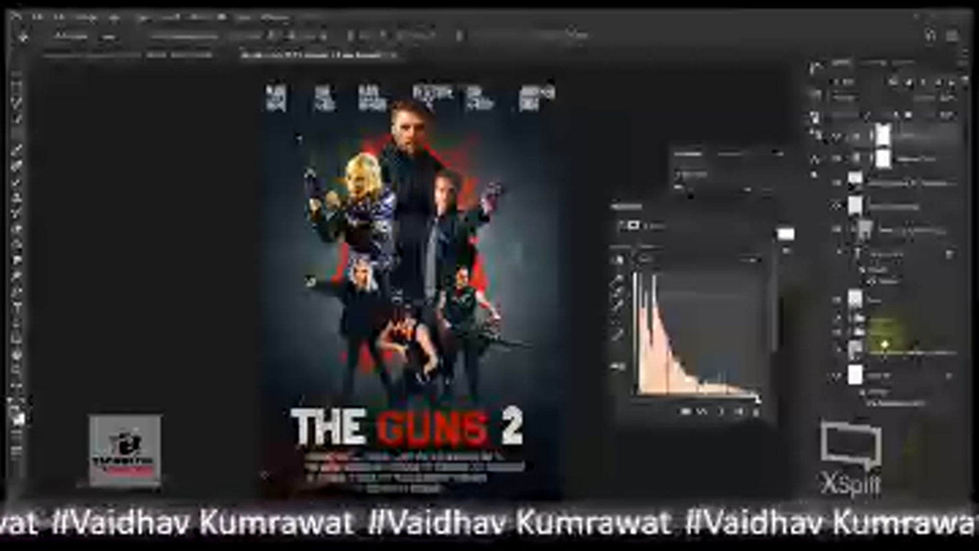
{"action": "left_click", "coordinate": [875, 320]}
{"action": "left_click", "coordinate": [838, 318]}
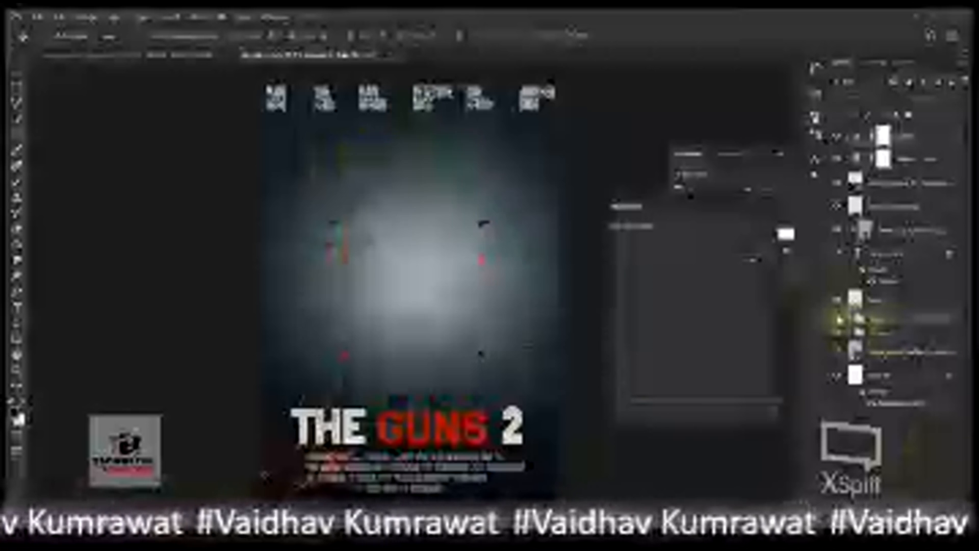
{"action": "left_click", "coordinate": [838, 319]}
{"action": "left_click", "coordinate": [851, 320]}
{"action": "scroll", "coordinate": [874, 339], "scroll_direction": "down", "scroll_amount": 3}
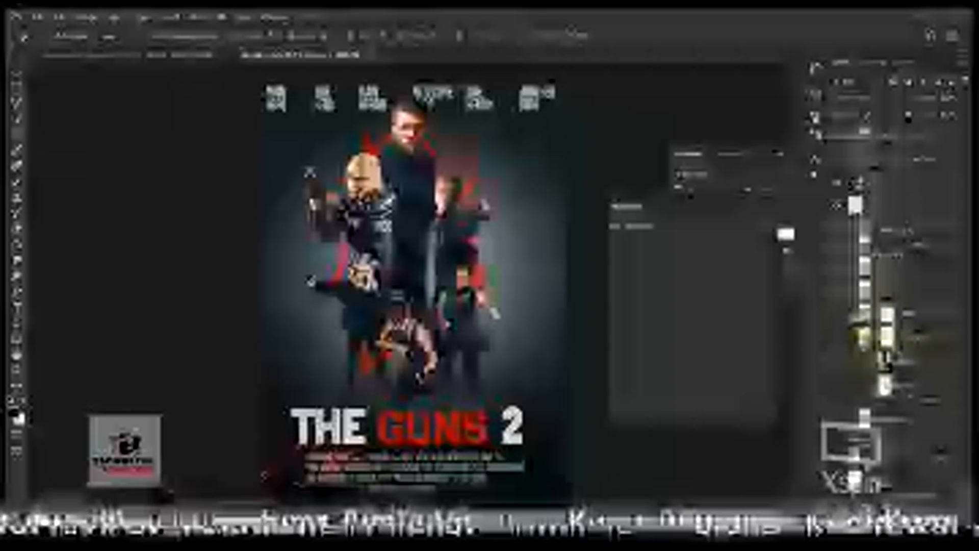
Identify the blonde woman's layer by toggling its visibility, and add a Selective Color adjustment layer clipped to it
{"action": "left_click", "coordinate": [867, 341]}
{"action": "left_click", "coordinate": [841, 341]}
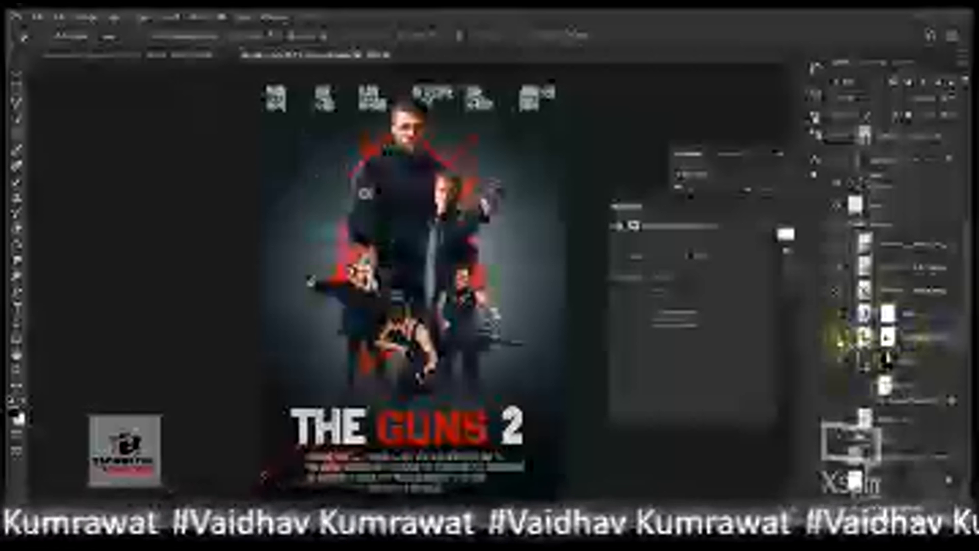
{"action": "left_click", "coordinate": [840, 341]}
{"action": "right_click", "coordinate": [862, 239]}
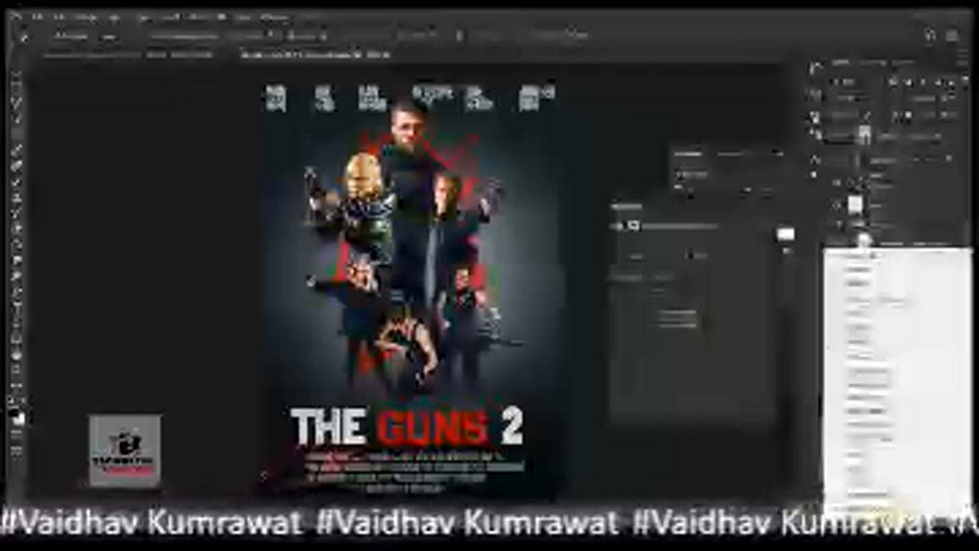
{"action": "left_click", "coordinate": [867, 508]}
{"action": "left_click", "coordinate": [886, 350], "text": "alt"}
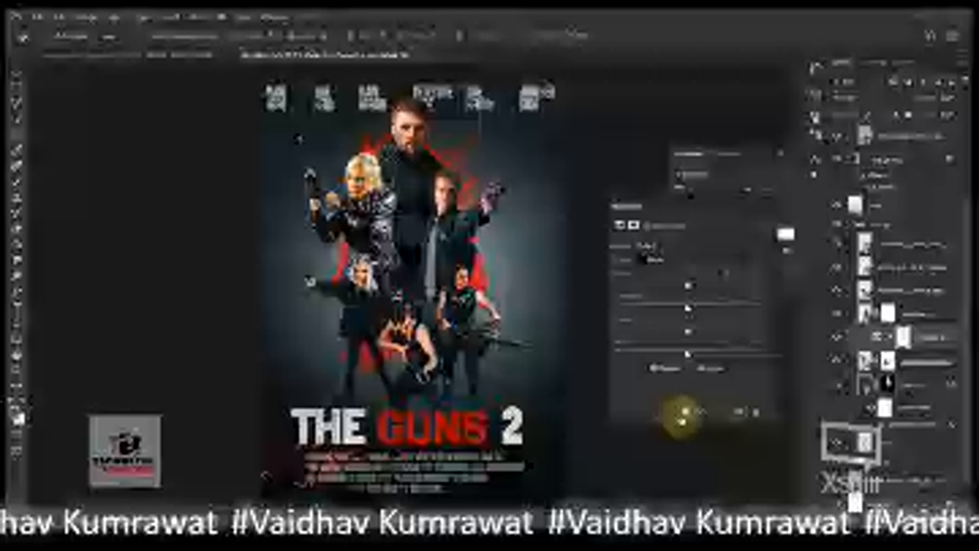
{"action": "left_click_drag", "start_coordinate": [687, 353], "coordinate": [643, 342]}
{"action": "type", "text": "0"}
{"action": "key", "text": "Return"}
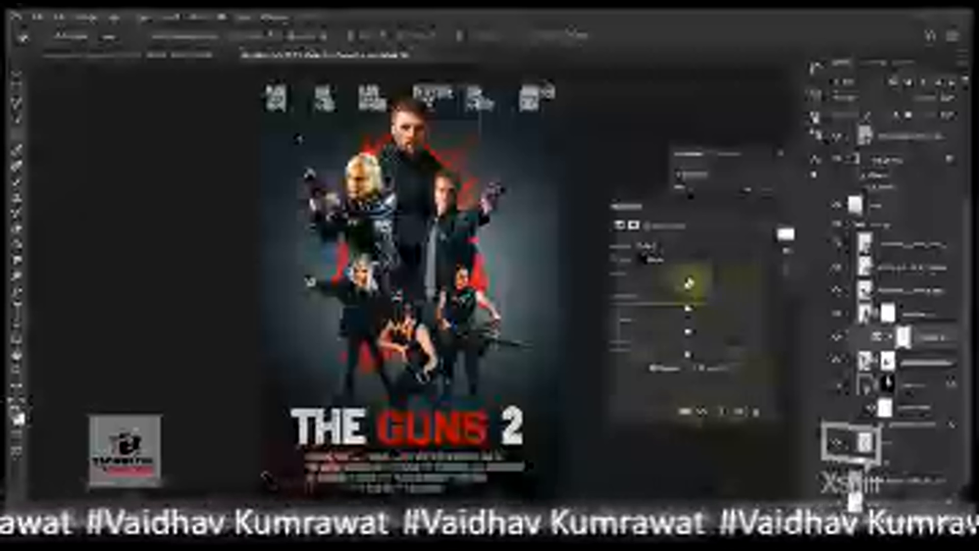
In the clipped Selective Color adjustment, strongly reduce yellow and slightly raise cyan in the Yellows range to tone down the blonde hair
{"action": "left_click", "coordinate": [644, 259]}
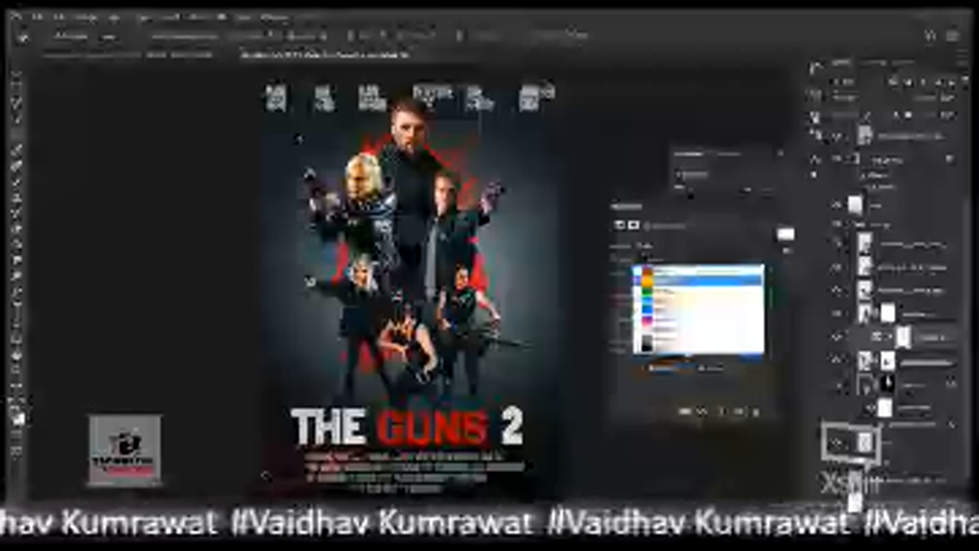
{"action": "left_click", "coordinate": [658, 272]}
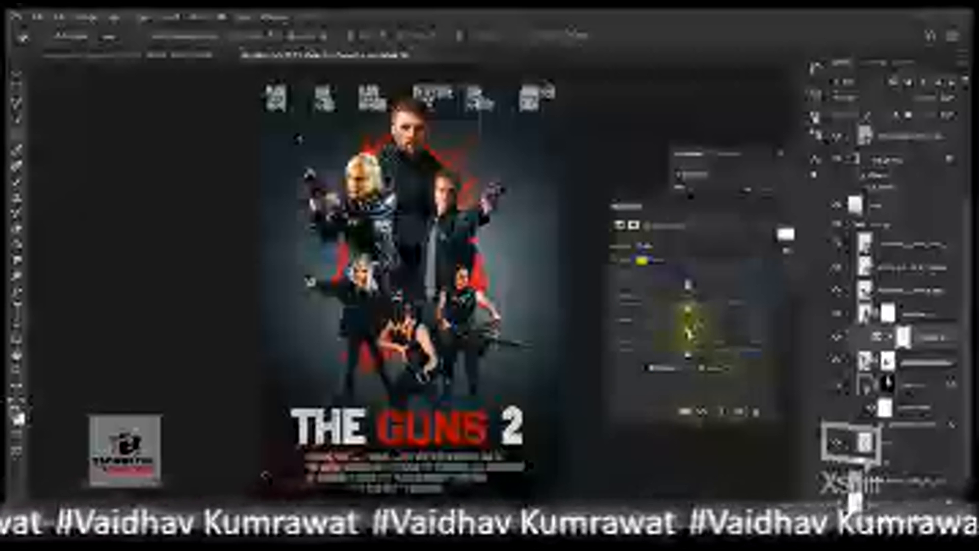
{"action": "left_click_drag", "start_coordinate": [689, 332], "coordinate": [682, 334]}
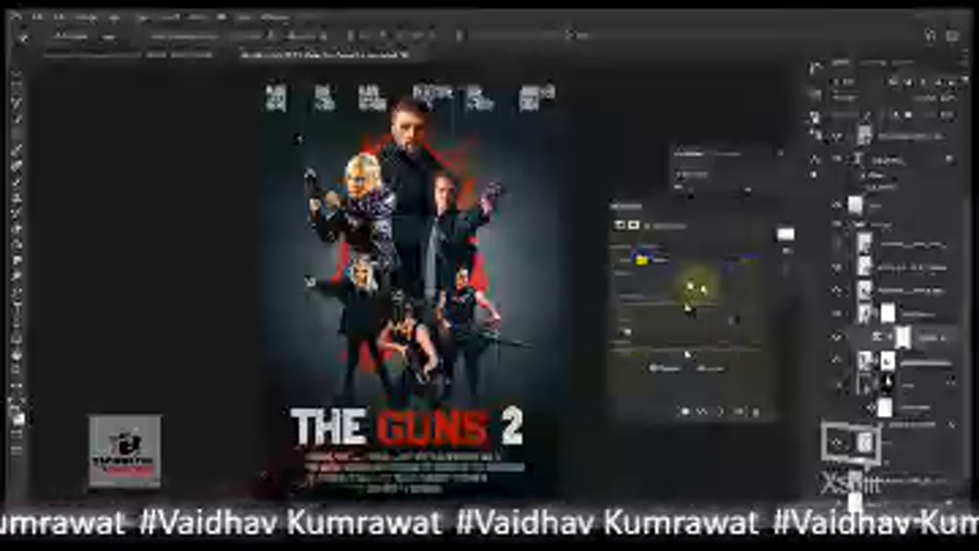
{"action": "left_click", "coordinate": [835, 341]}
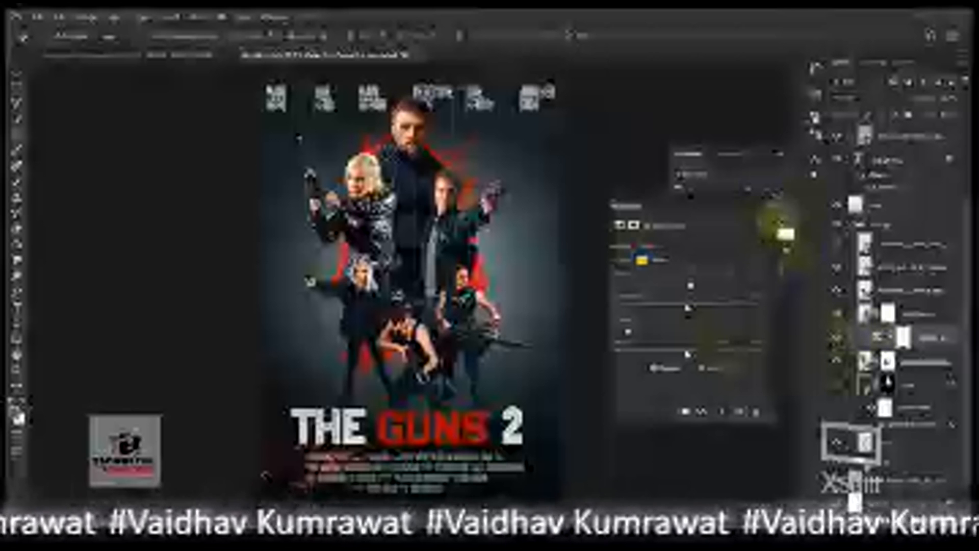
Close the floating adjustment settings windows to leave a clear view of the finished poster
{"action": "left_click", "coordinate": [771, 202]}
{"action": "left_click", "coordinate": [781, 154]}
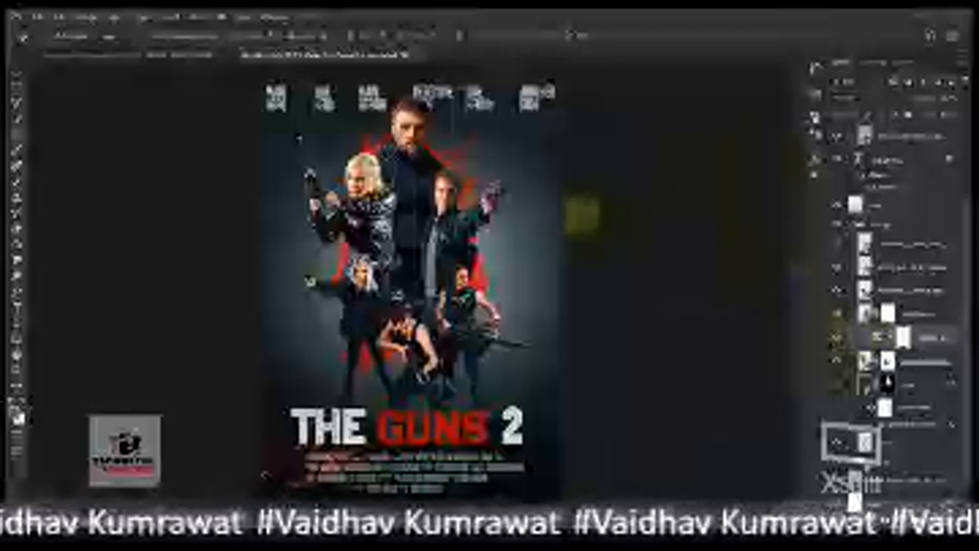
{"action": "scroll", "coordinate": [580, 215], "scroll_direction": "down", "scroll_amount": 1}
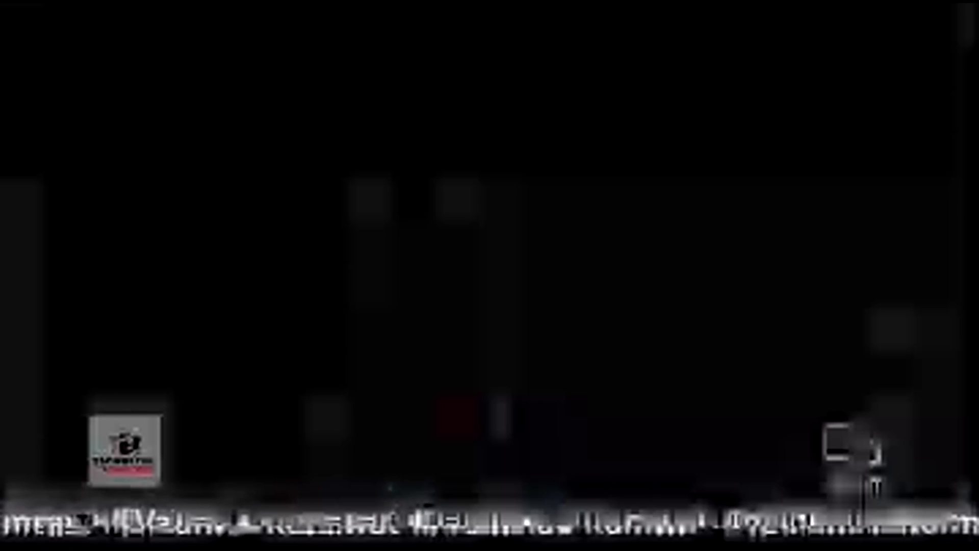